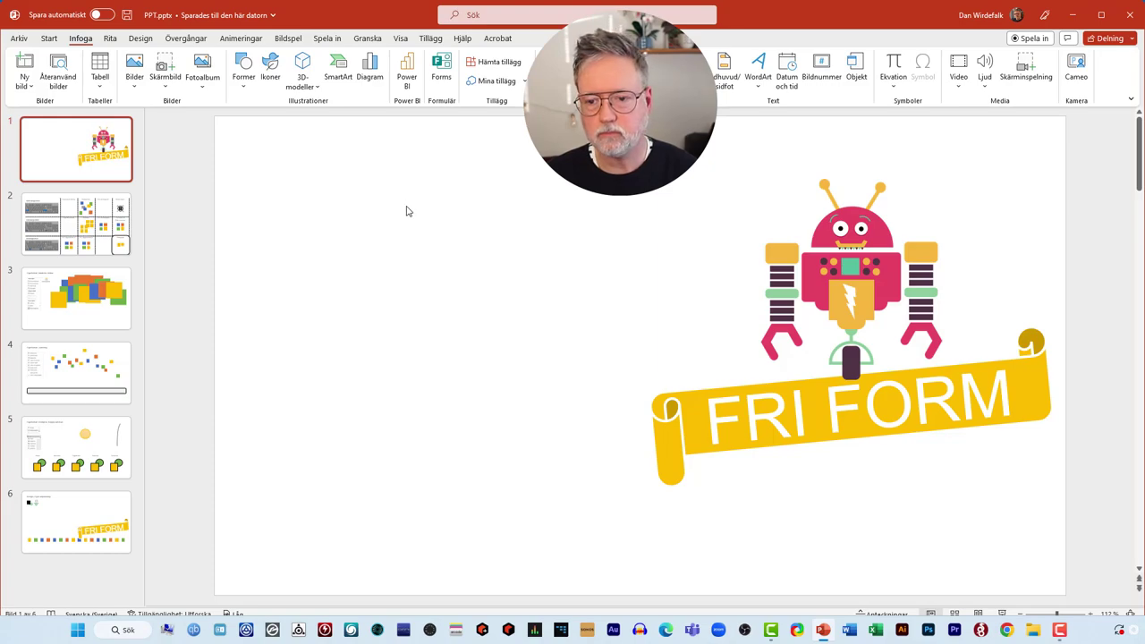
Round the bolt badge's square backing into a circle, return it to the robot's chest, and go to slide 2.
drag(865, 299, 633, 295)
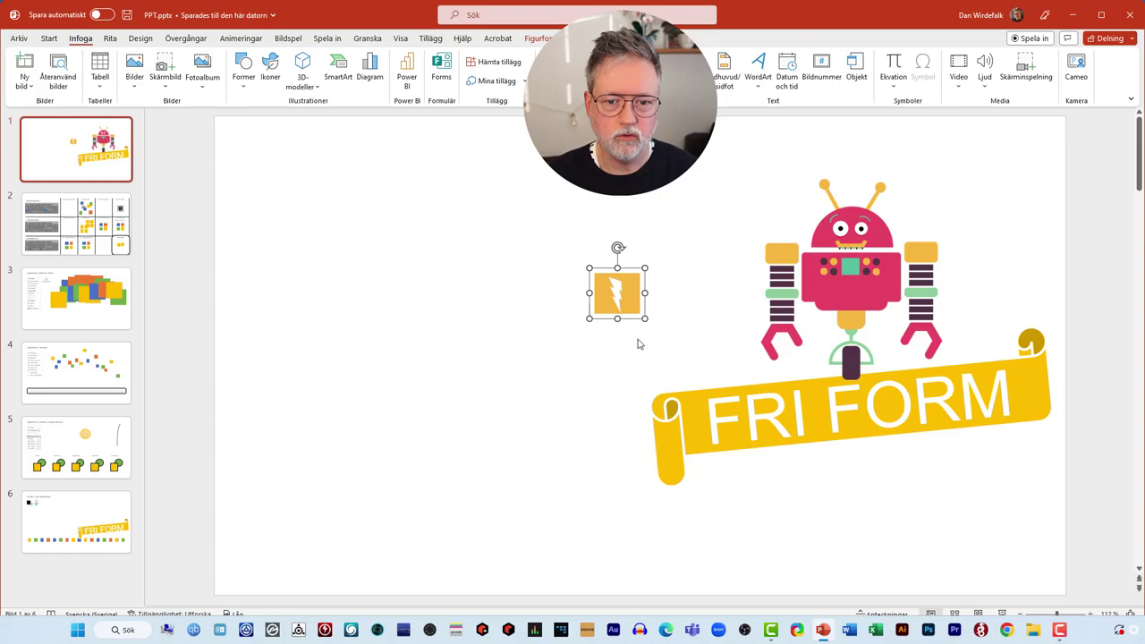
click(602, 281)
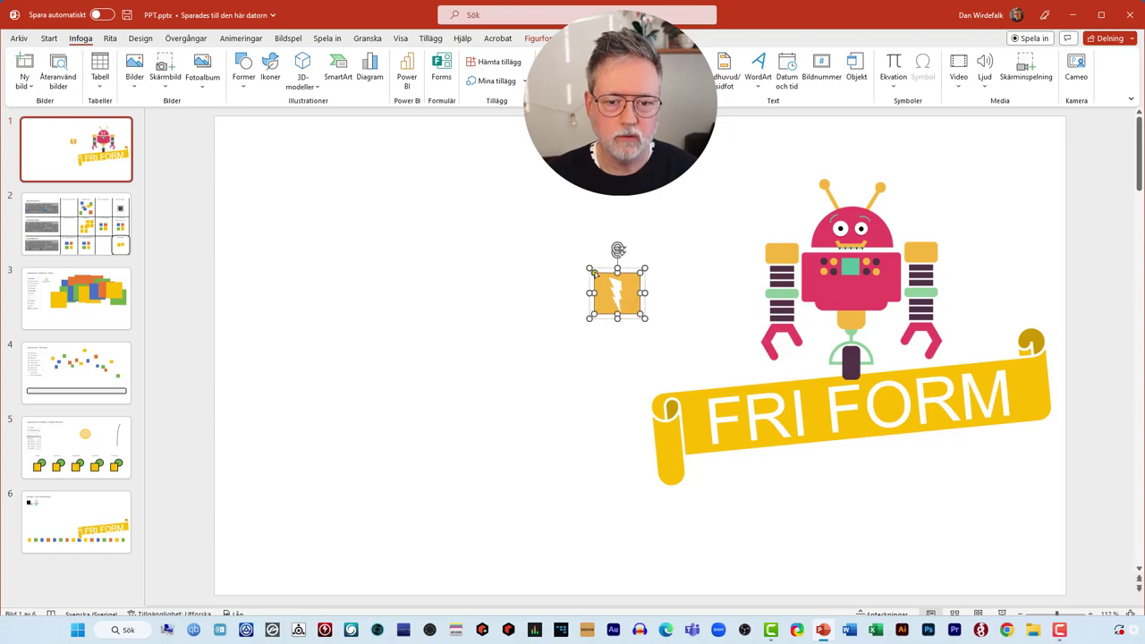
drag(594, 272, 865, 301)
click(632, 344)
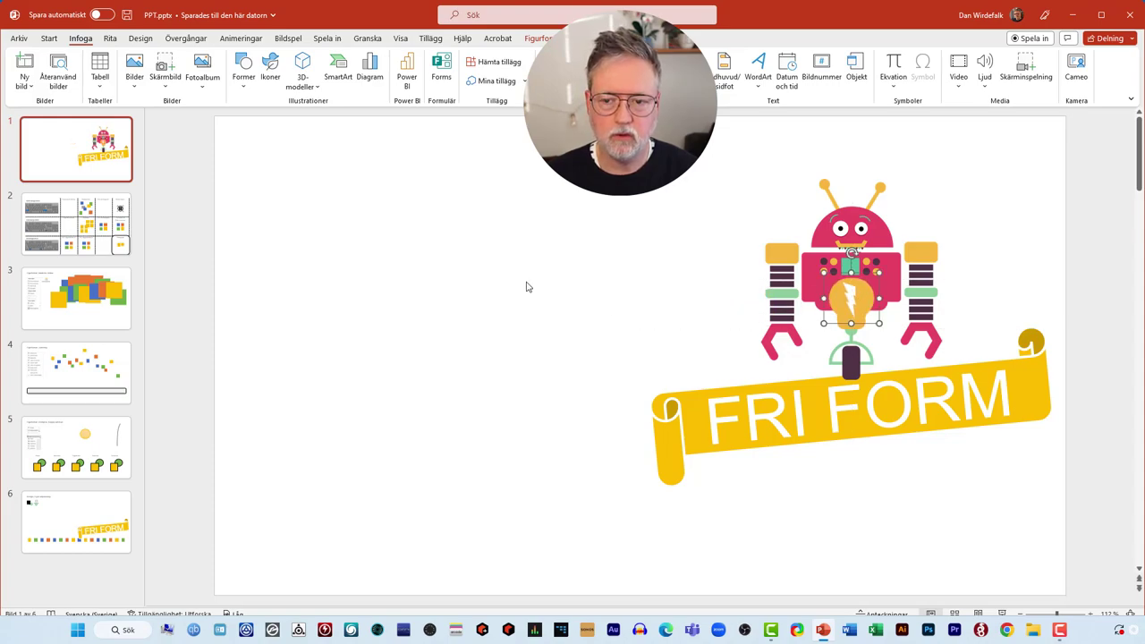
click(85, 223)
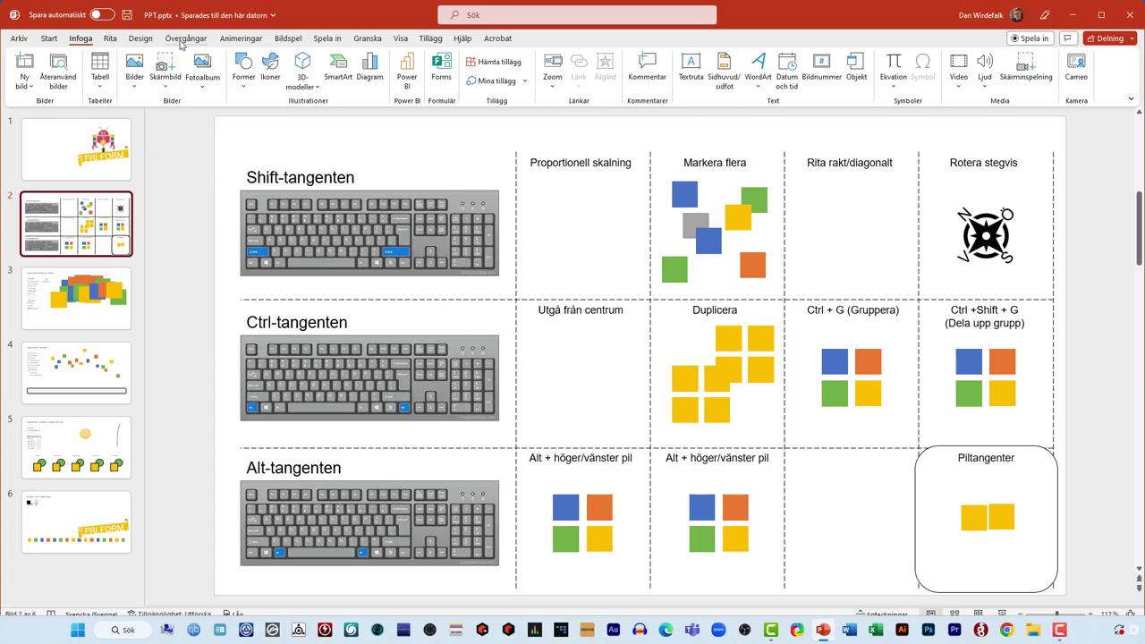
Draw a rectangle in the Proportionell skalning cell and Shift-enlarge it into a 4,14 × 4,14 cm blue square.
click(243, 90)
click(323, 120)
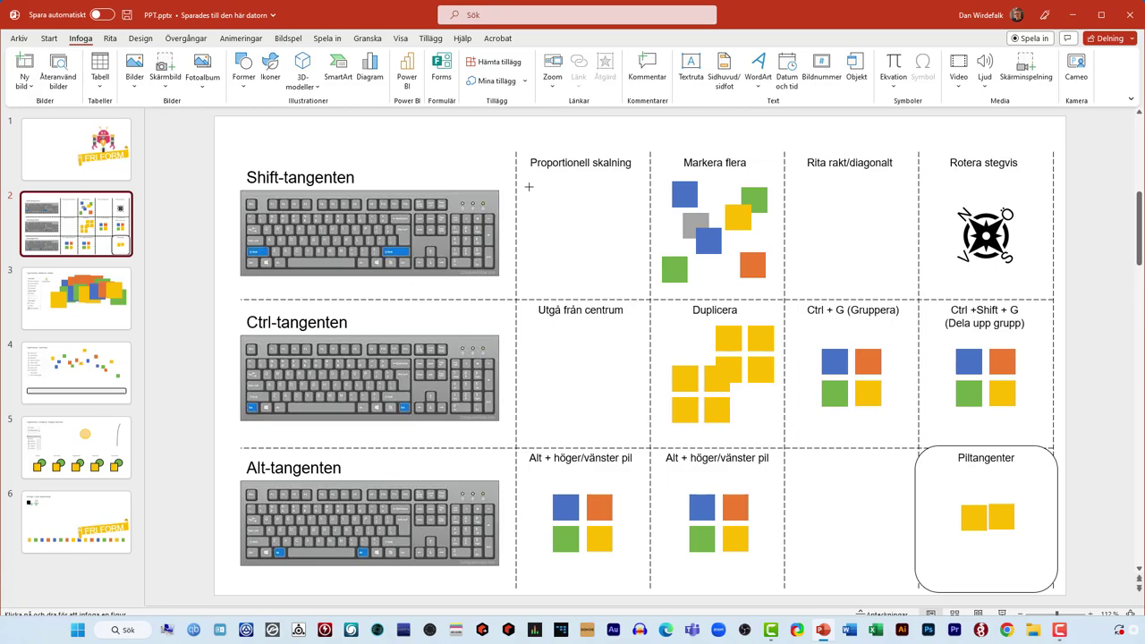
drag(529, 184, 591, 210)
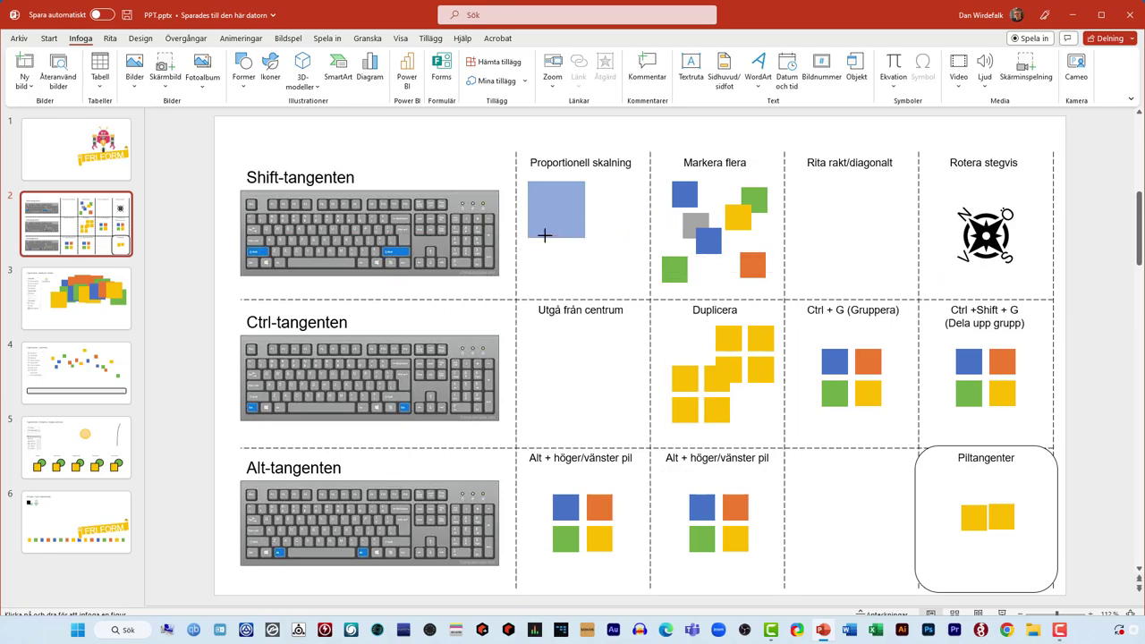
mouse_move(592, 211)
mouse_down()
mouse_move(540, 260)
mouse_move(629, 238)
mouse_move(546, 212)
mouse_move(583, 233)
mouse_move(546, 202)
mouse_move(557, 211)
mouse_up()
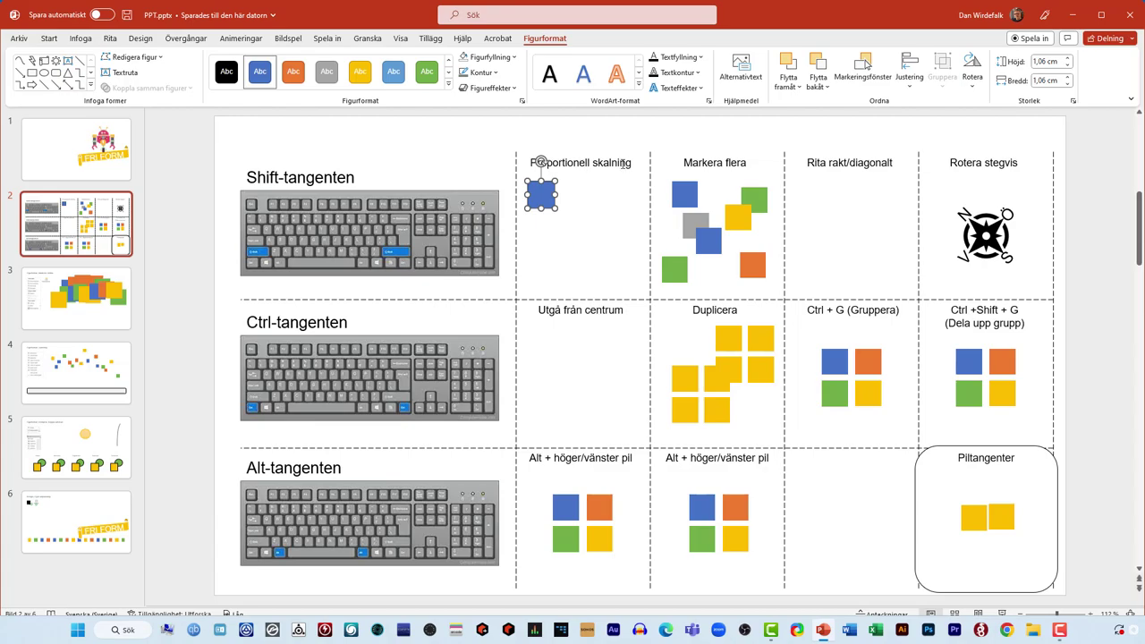
drag(557, 209, 632, 282)
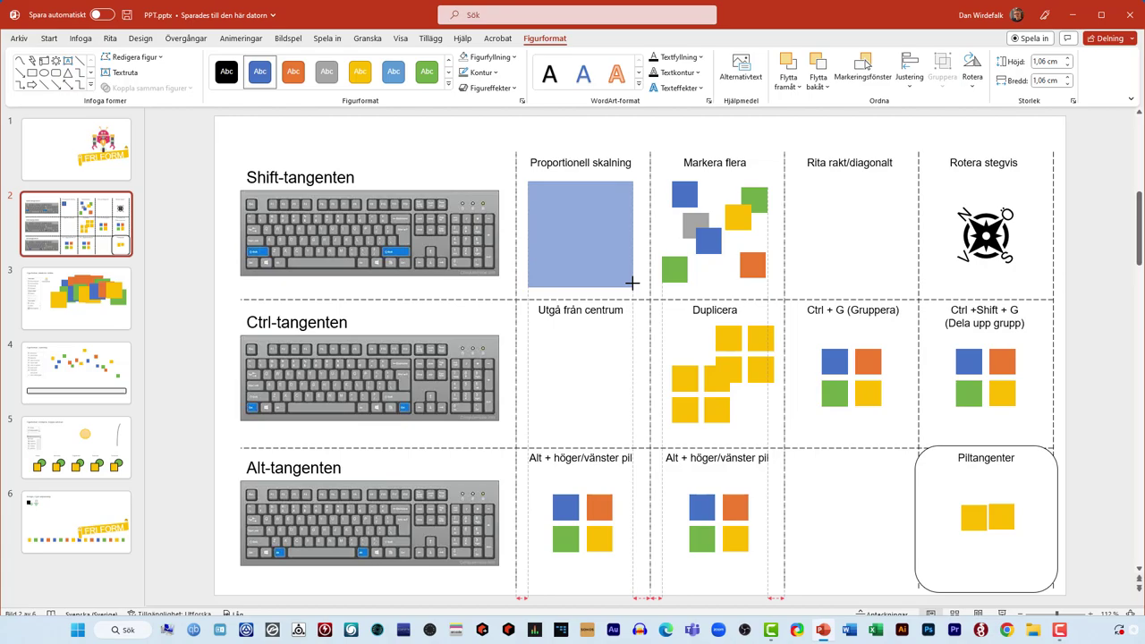
drag(633, 283, 631, 283)
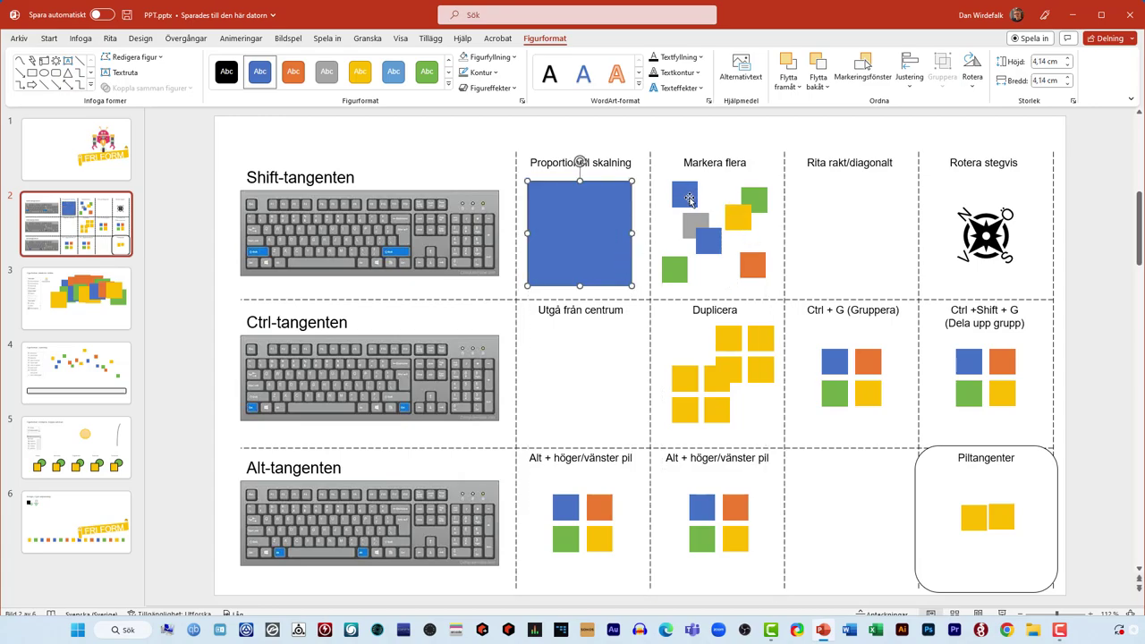
Shift-select the seven Markera flera squares, then deselect them.
click(686, 195)
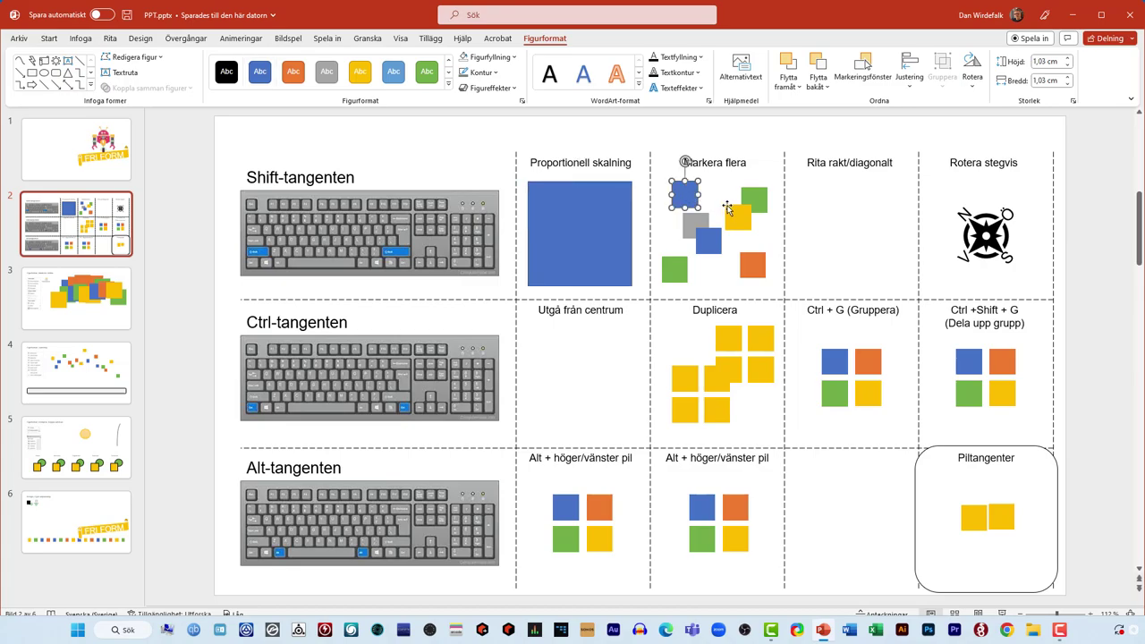
shift+click(741, 222)
shift+click(707, 244)
shift+click(751, 267)
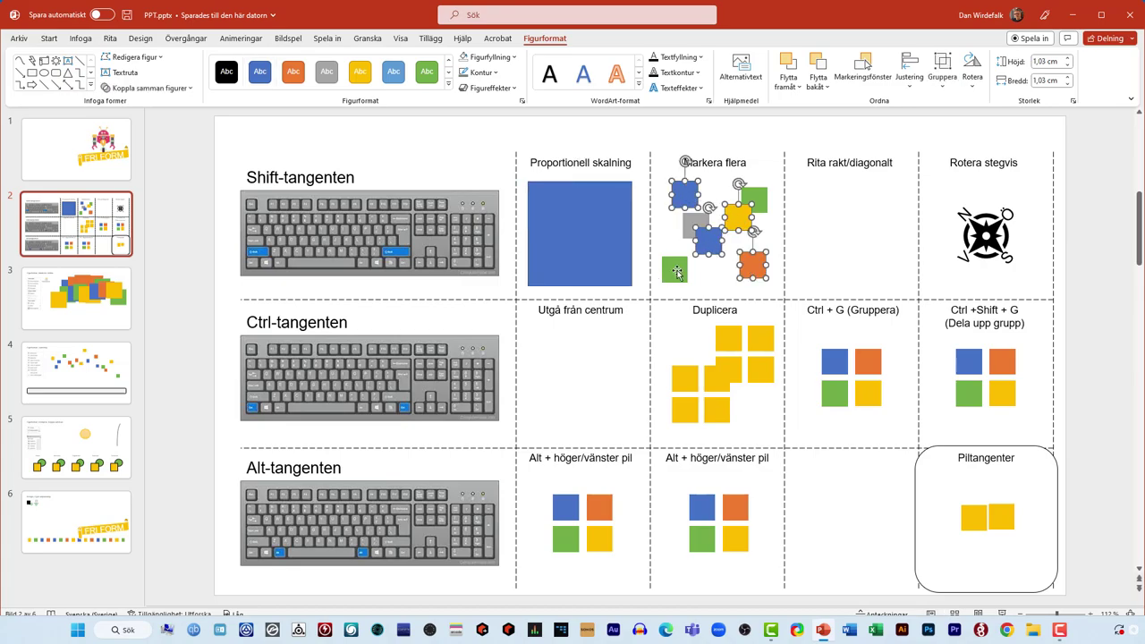
shift+click(674, 269)
shift+click(691, 224)
shift+click(754, 199)
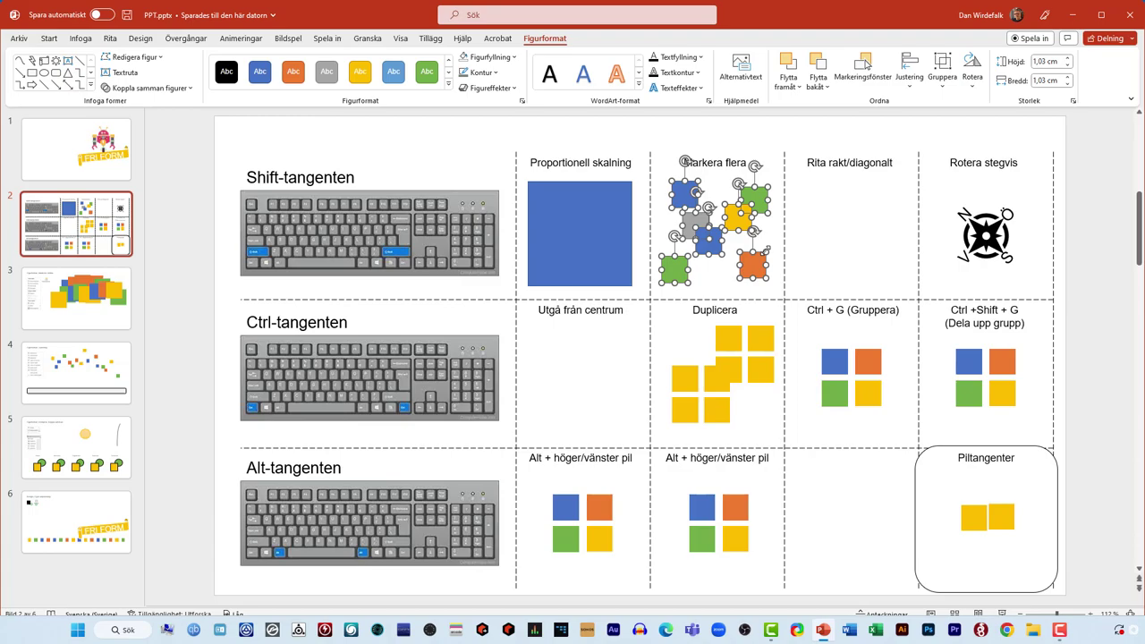
key(Escape)
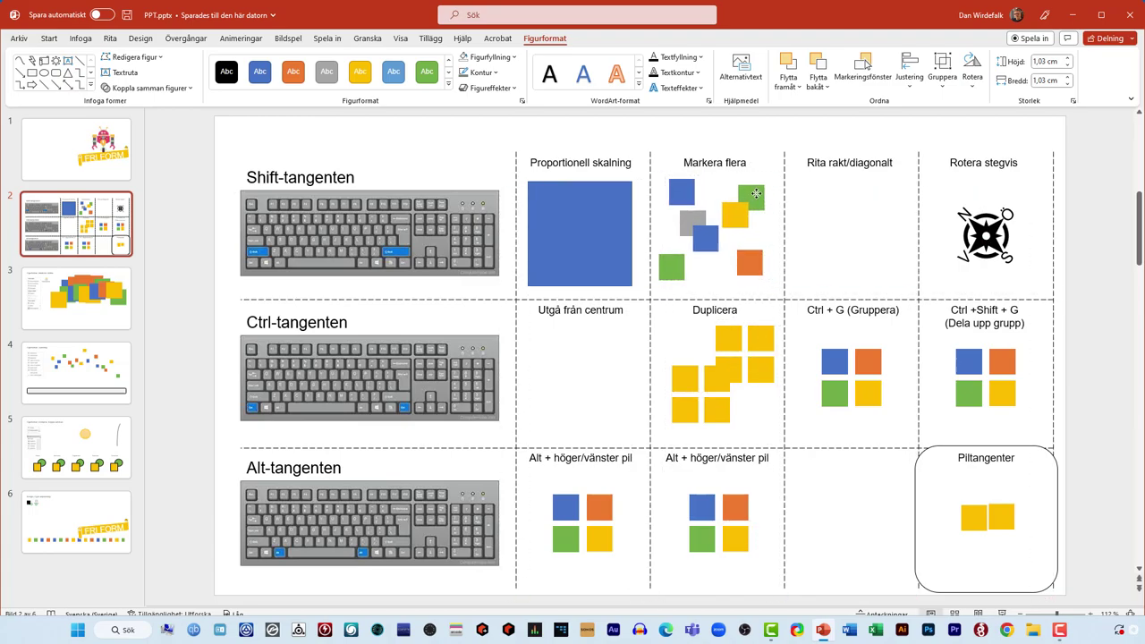
key(ctrl+z)
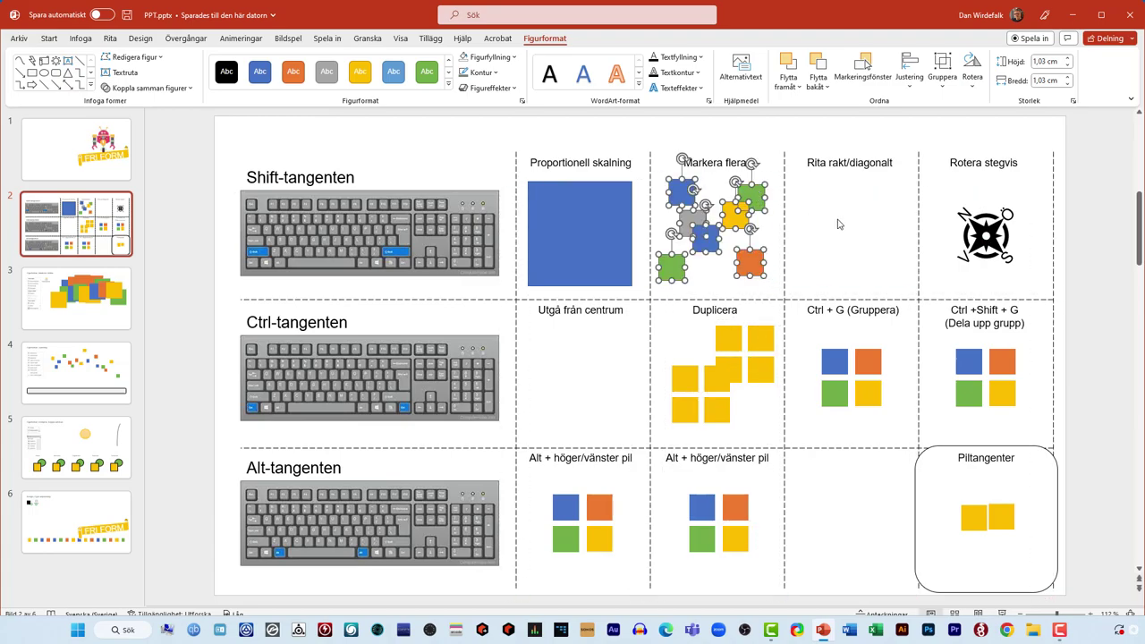
click(838, 224)
Draw an arrow line in the Rita rakt/diagonalt cell, snapping it to a 45° diagonal.
click(111, 38)
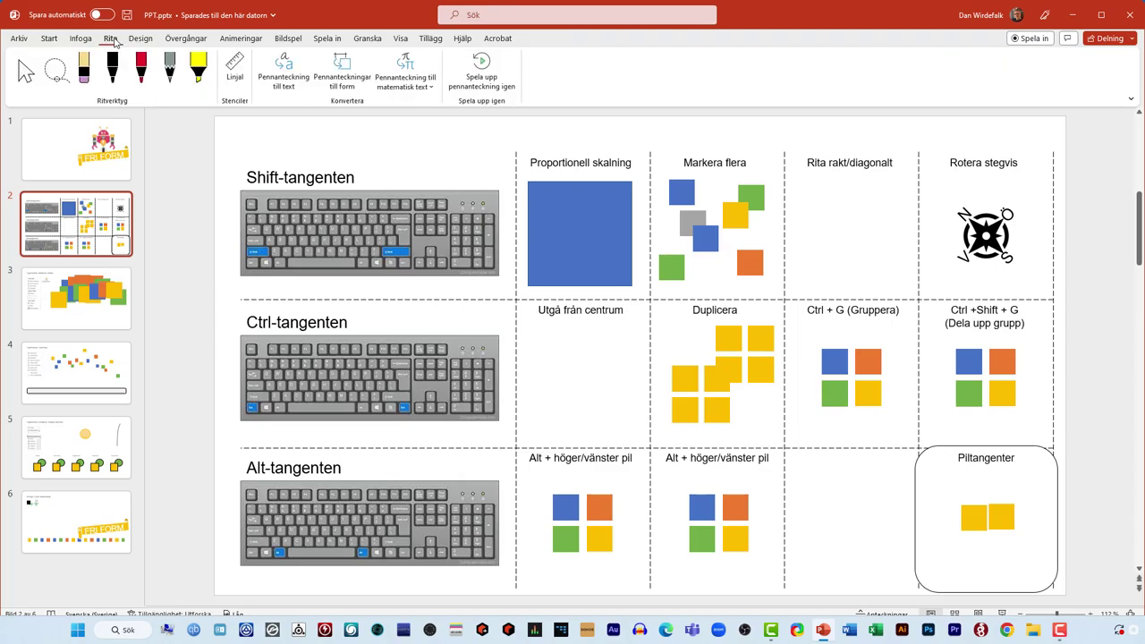
click(79, 38)
click(243, 70)
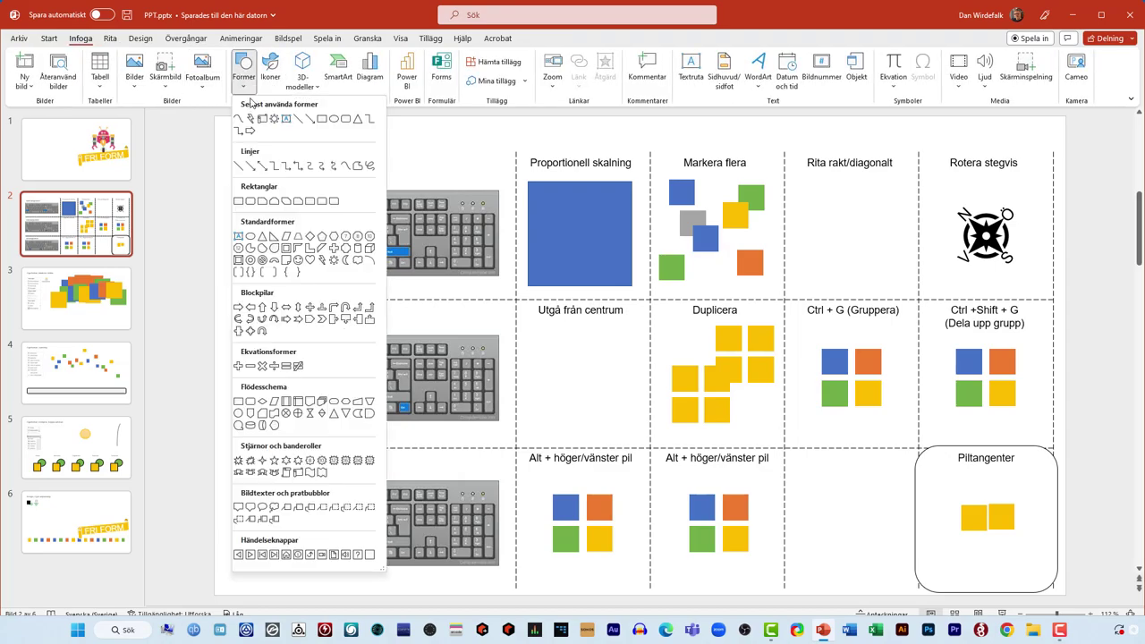
click(308, 119)
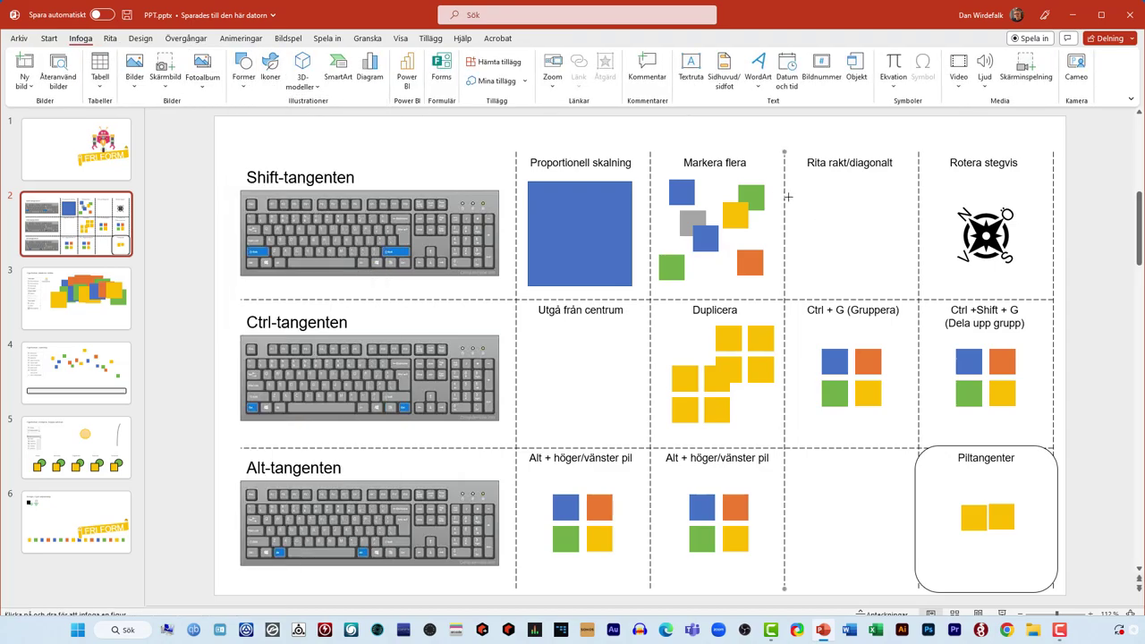
drag(799, 189, 904, 189)
mouse_move(905, 191)
mouse_down()
mouse_move(899, 255)
mouse_move(816, 280)
mouse_up()
mouse_move(816, 280)
mouse_down()
mouse_move(857, 256)
mouse_move(888, 280)
mouse_up()
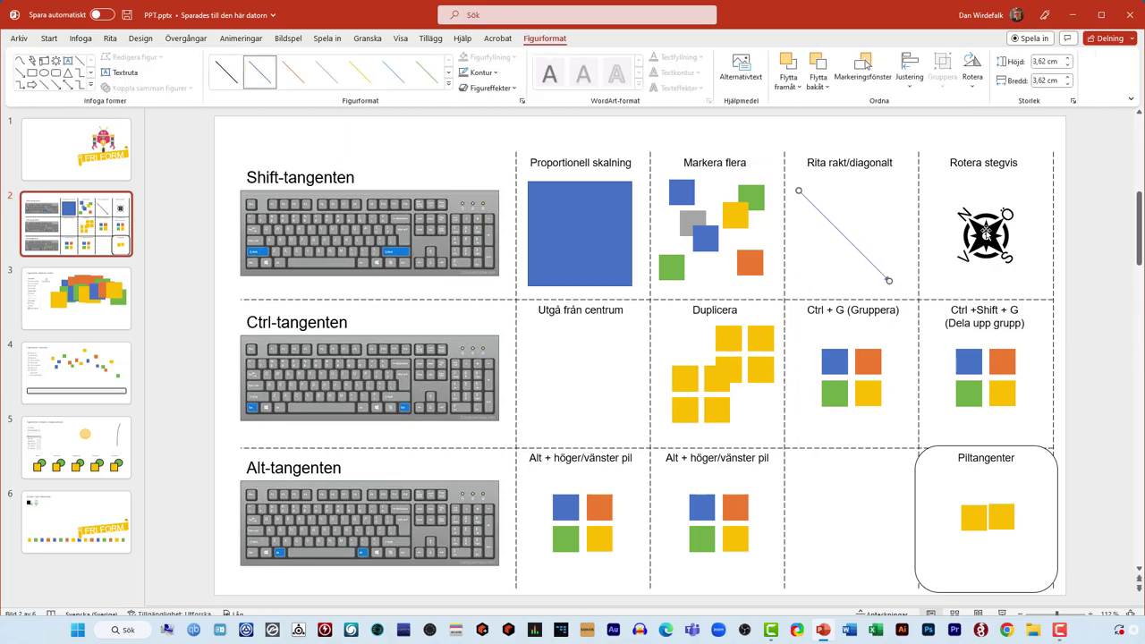
Rotate the compass in fixed steps, then undo so it stands upright with N on top.
click(985, 231)
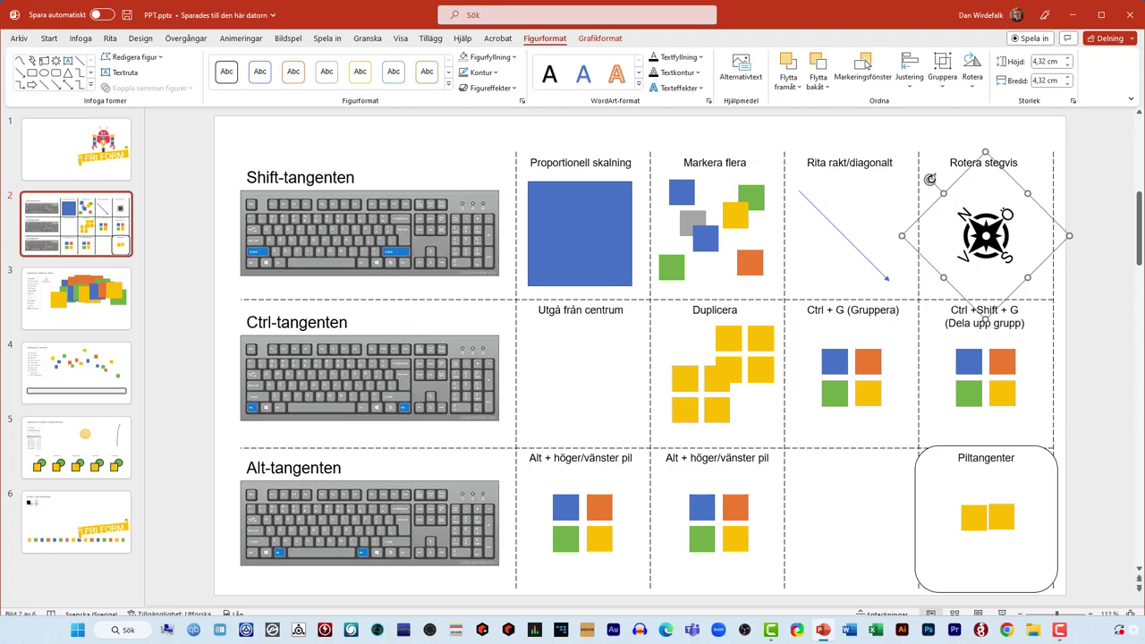
drag(930, 179, 1006, 166)
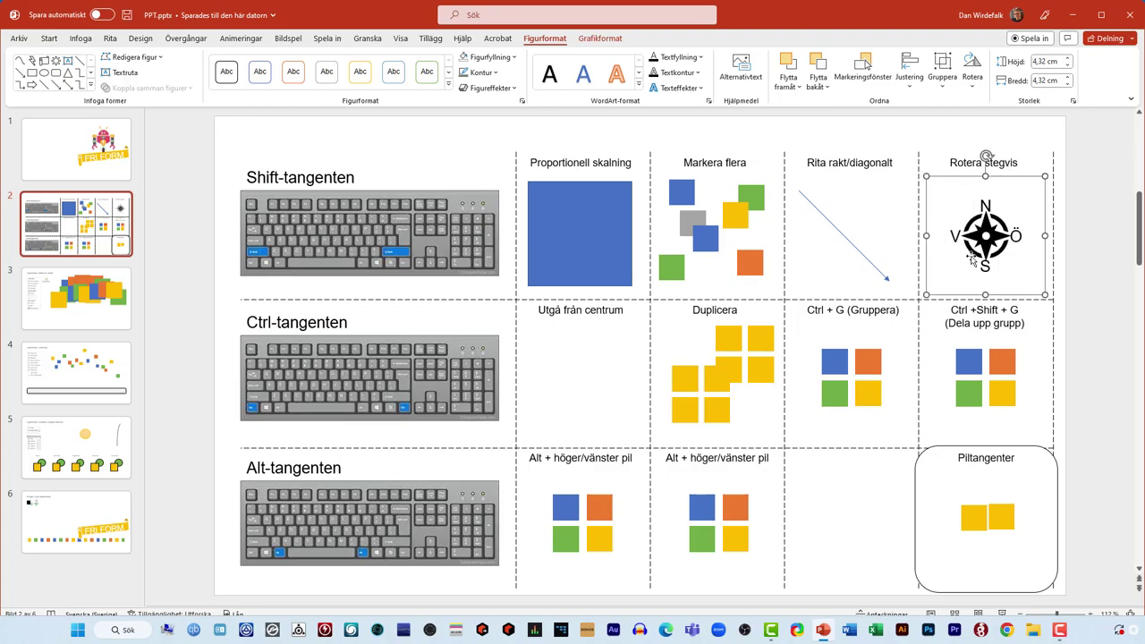
drag(985, 155, 933, 188)
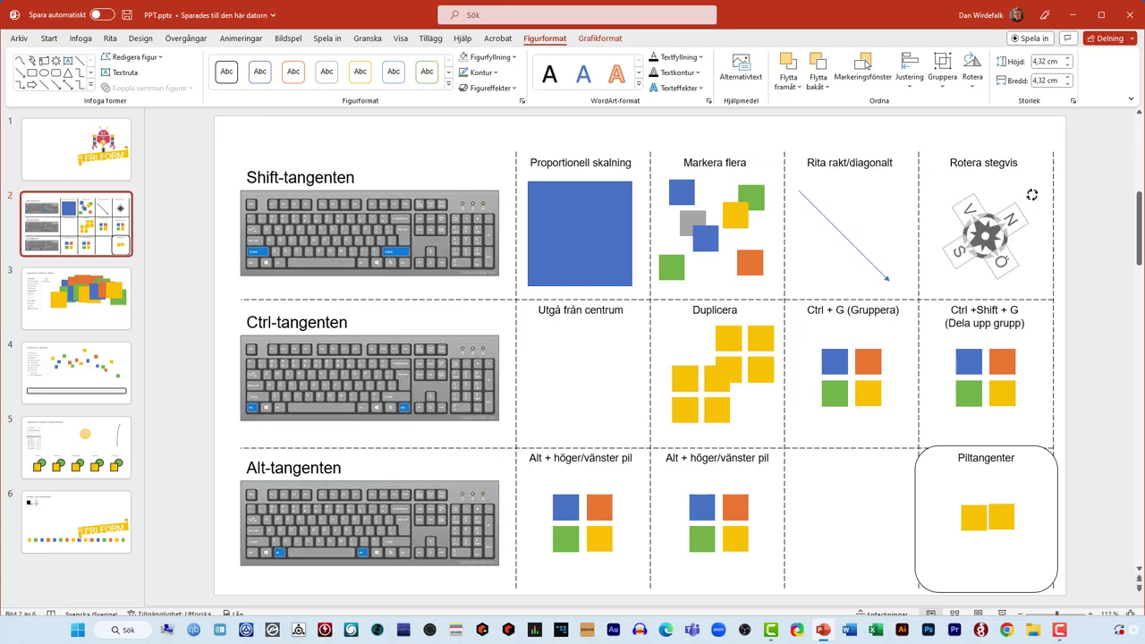
drag(933, 188, 1052, 193)
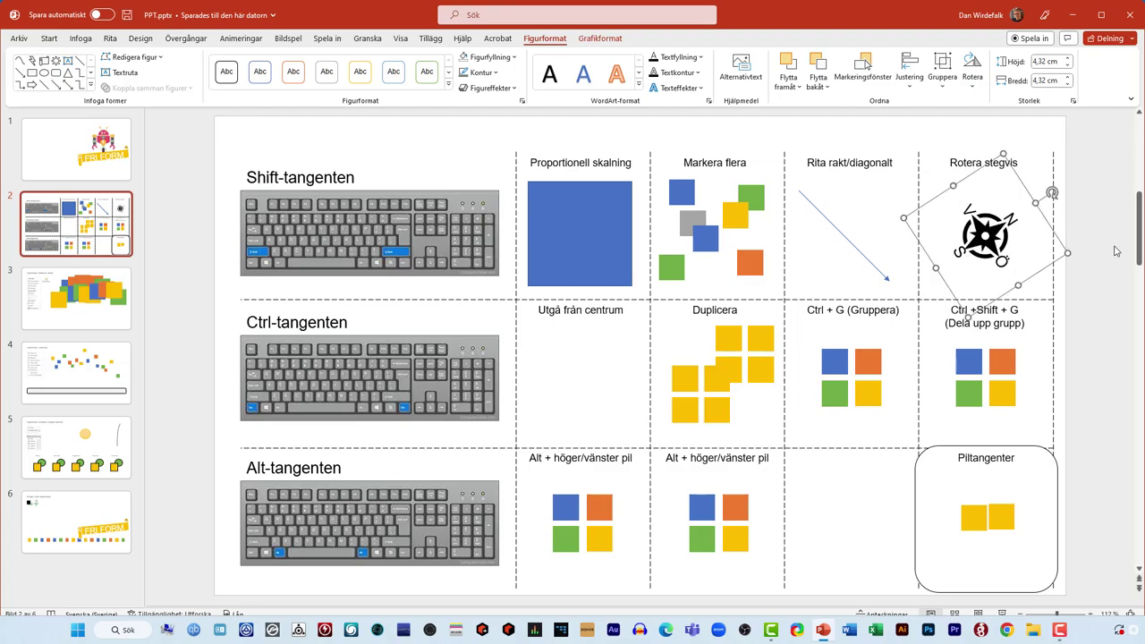
key(ctrl+z)
key(Escape)
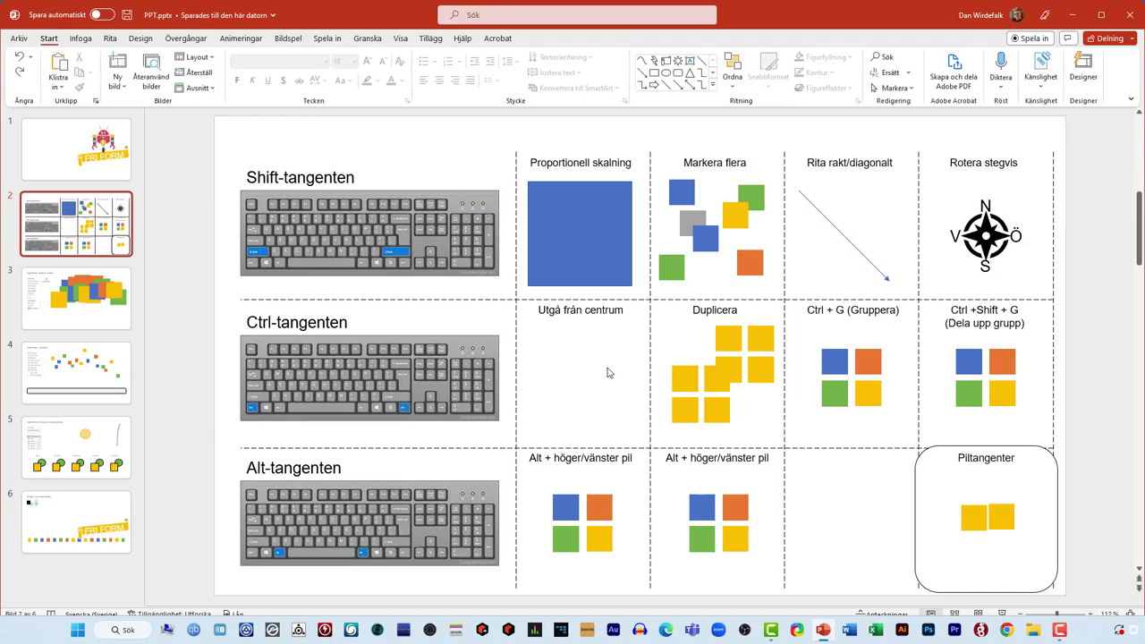
Draw a blue circle from the centre in Utgå från centrum, and Ctrl-drag two yellow square copies in Duplicera.
click(81, 38)
click(243, 79)
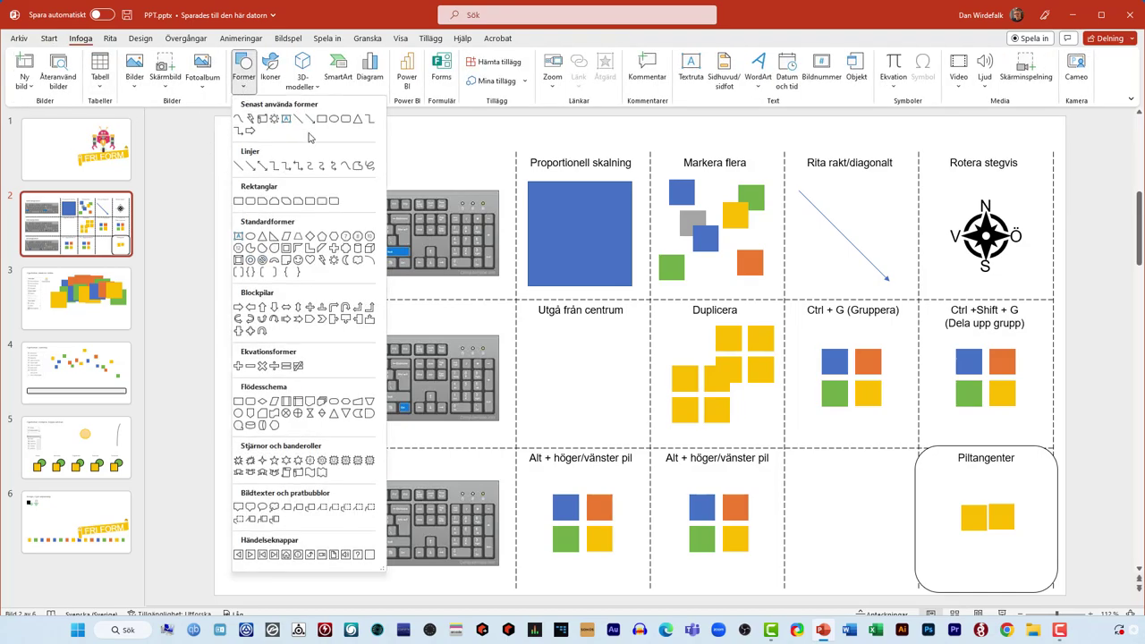
click(338, 124)
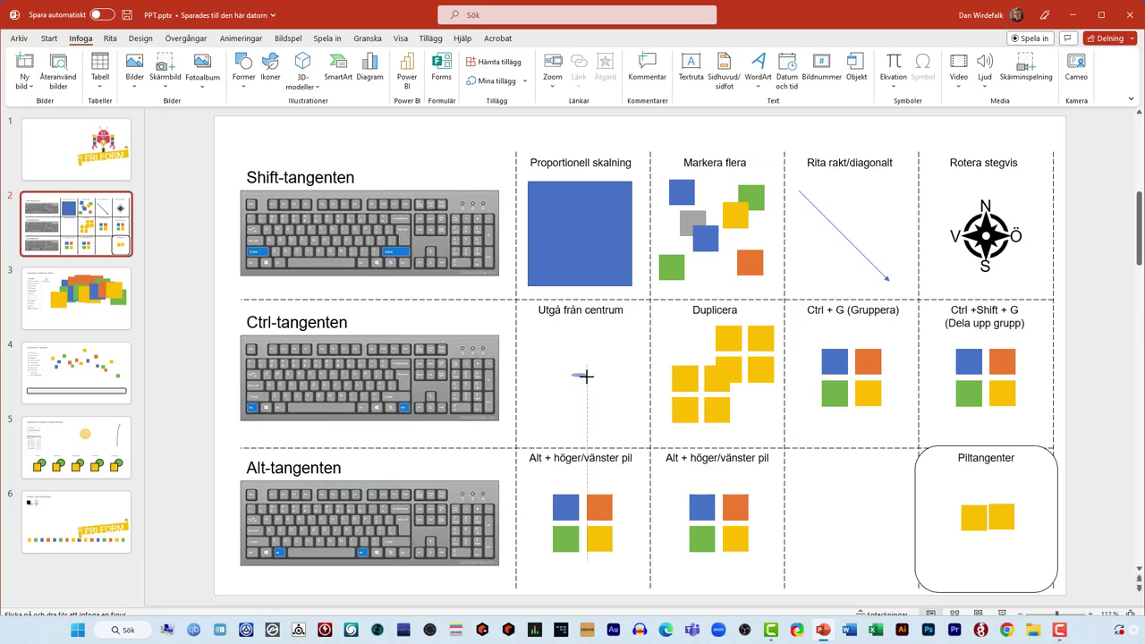
drag(581, 373, 620, 417)
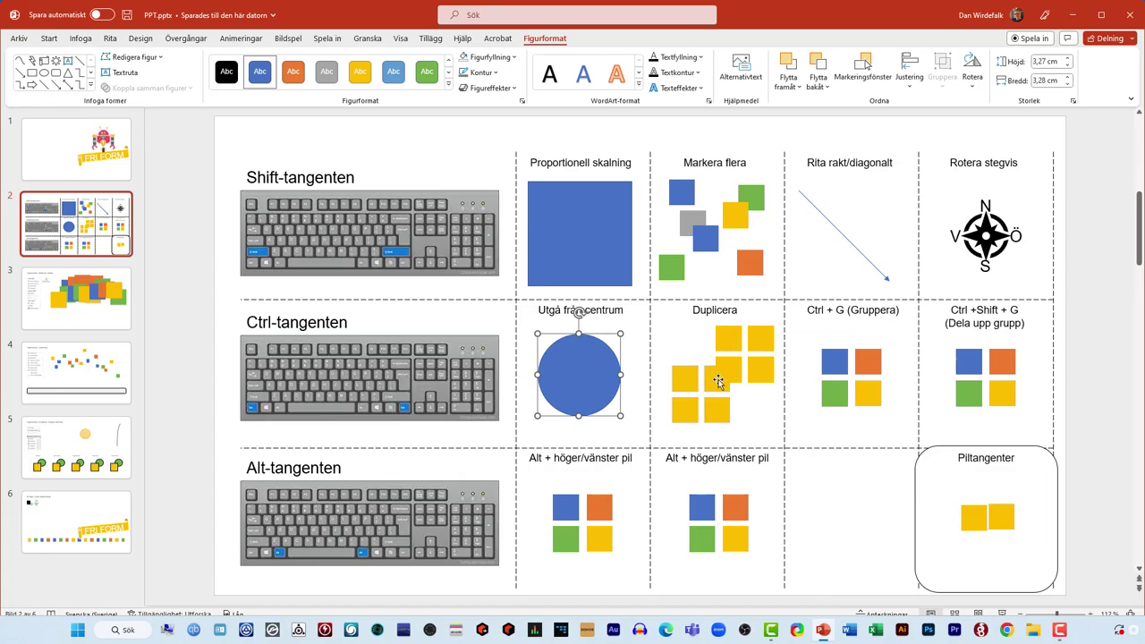
drag(718, 382, 671, 349)
mouse_move(756, 381)
mouse_down()
mouse_move(758, 414)
mouse_move(759, 398)
mouse_move(693, 351)
mouse_up()
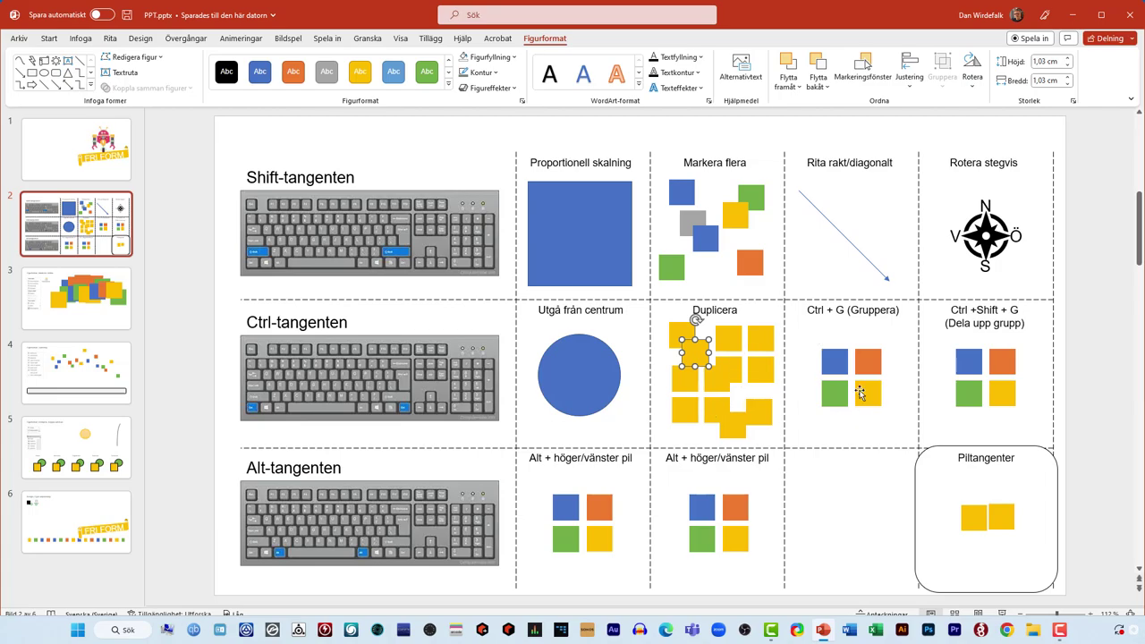
Select the four coloured squares in the Ctrl + G cell and group them with Ctrl+G.
click(840, 366)
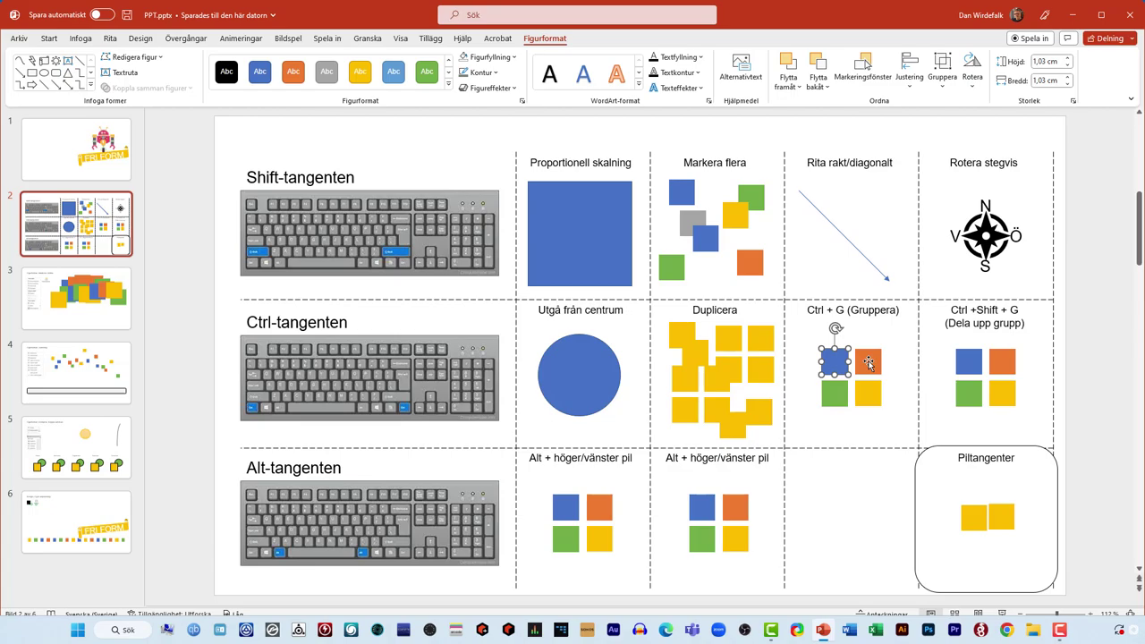
shift+click(868, 362)
shift+click(867, 396)
shift+click(841, 398)
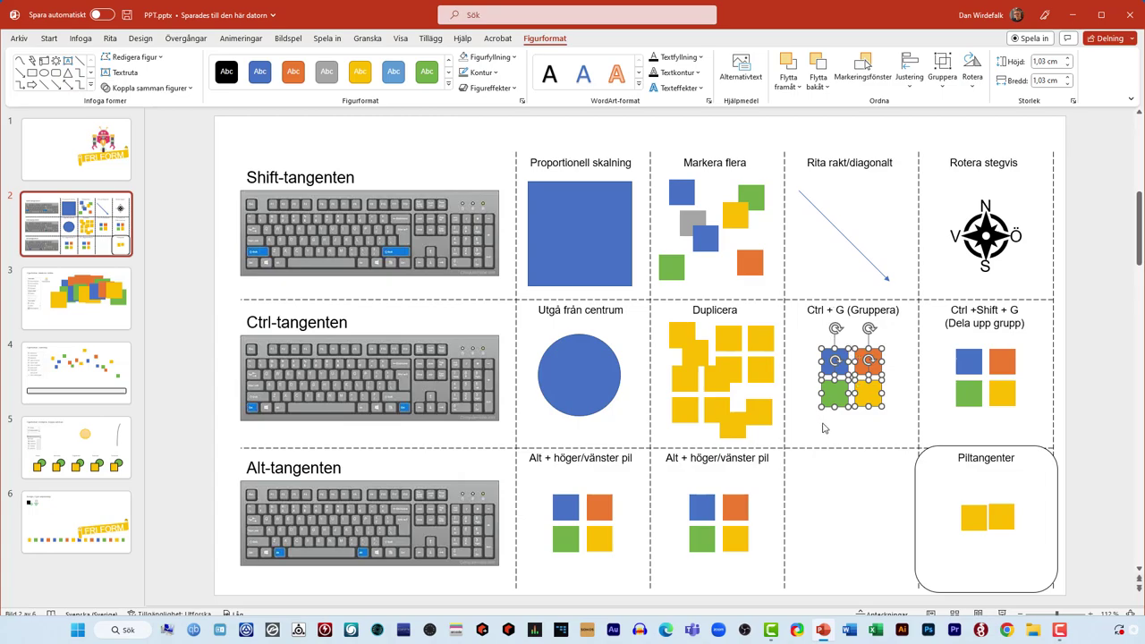
key(ctrl+g)
mouse_move(863, 396)
mouse_down()
mouse_move(882, 387)
mouse_move(861, 388)
mouse_up()
Ungroup the four-square group in the Dela upp grupp cell with Ctrl+Shift+G.
click(967, 400)
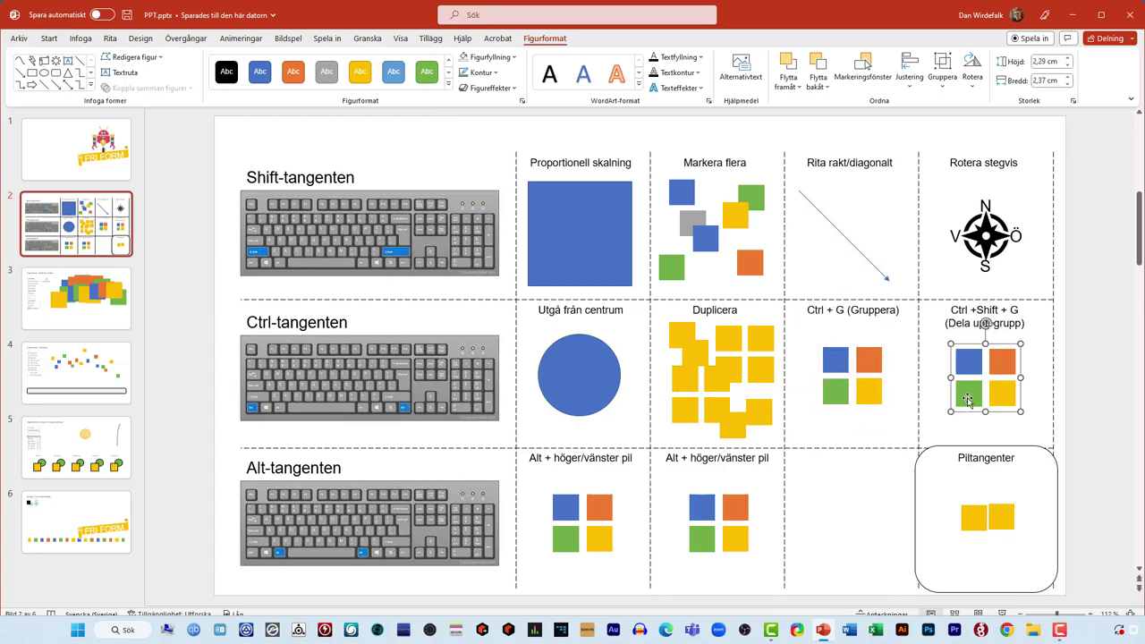
click(1035, 393)
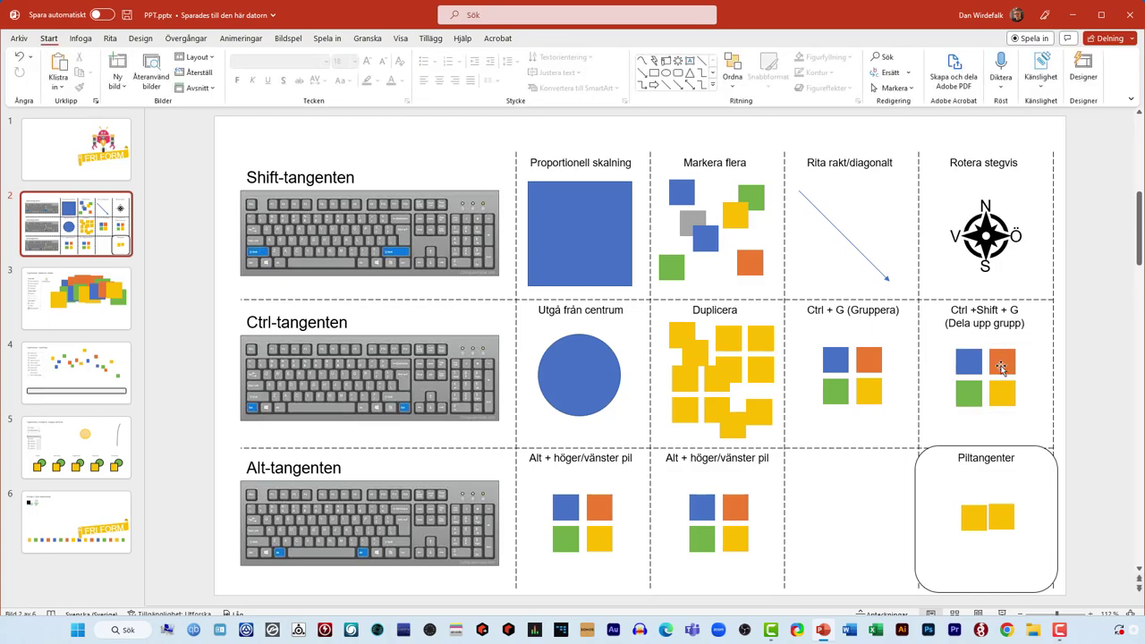
click(998, 378)
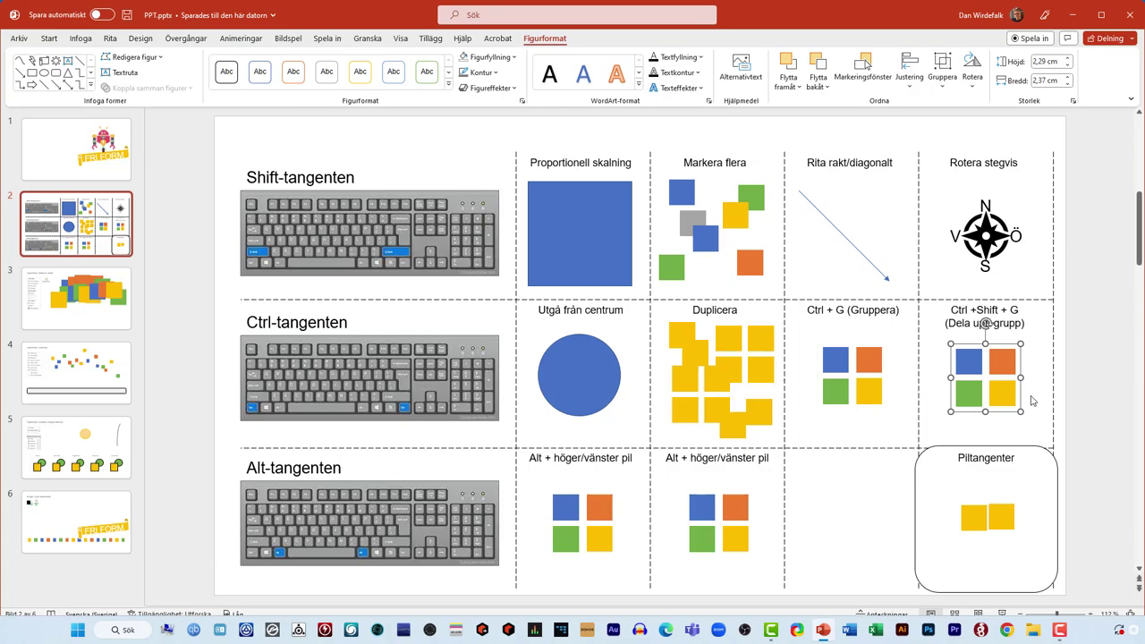
key(ctrl+shift+g)
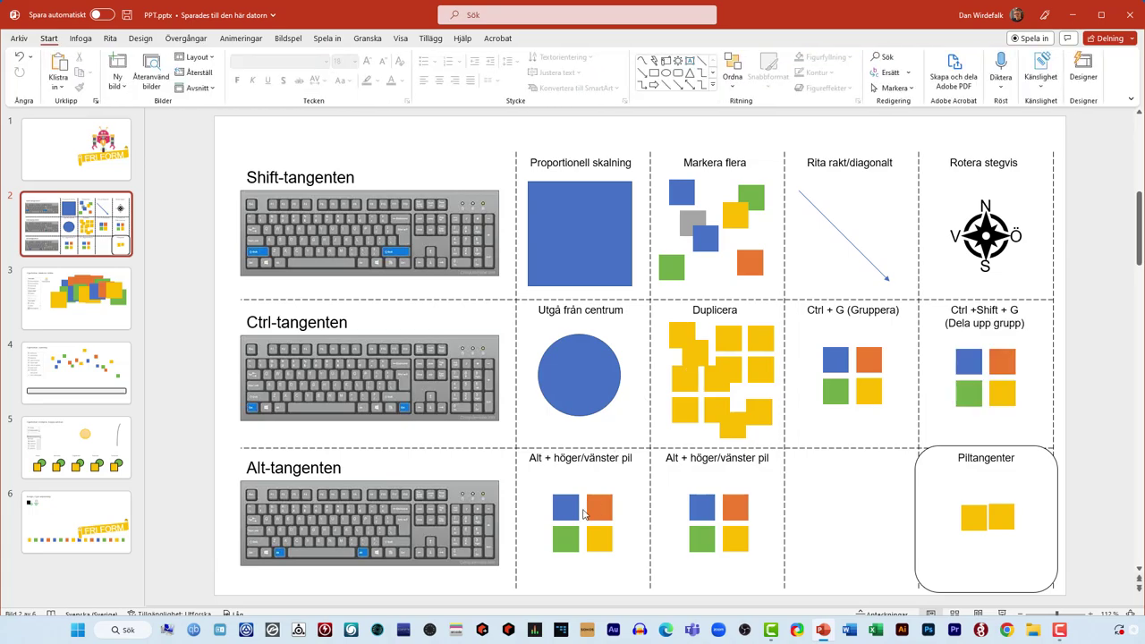
click(570, 512)
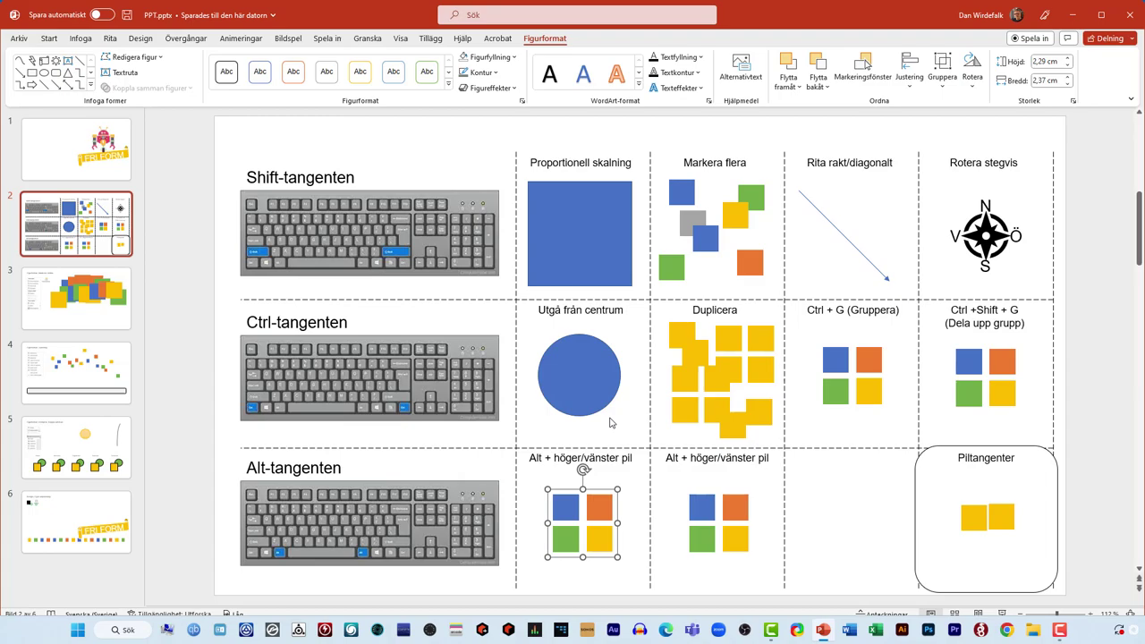
key(alt+Right)
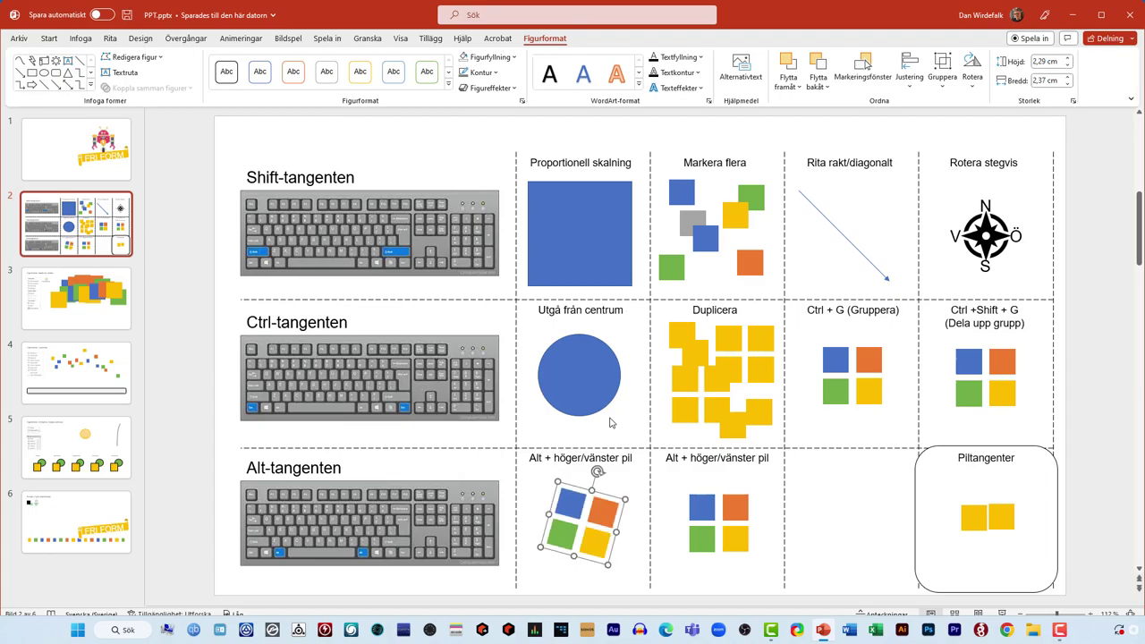
key(alt+Left)
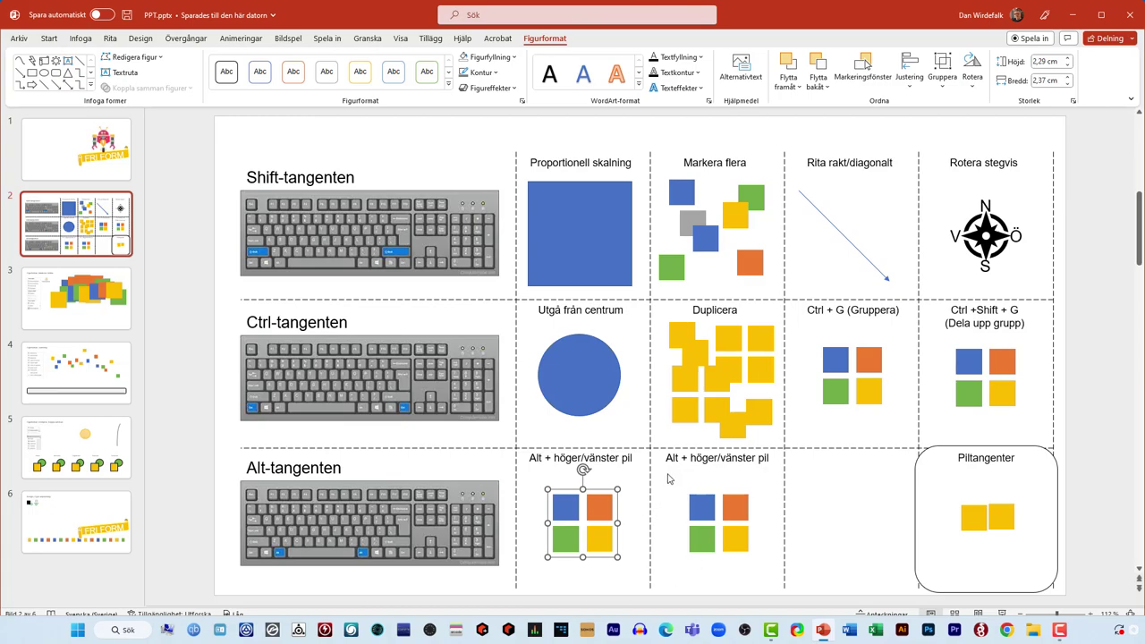
drag(668, 475, 785, 577)
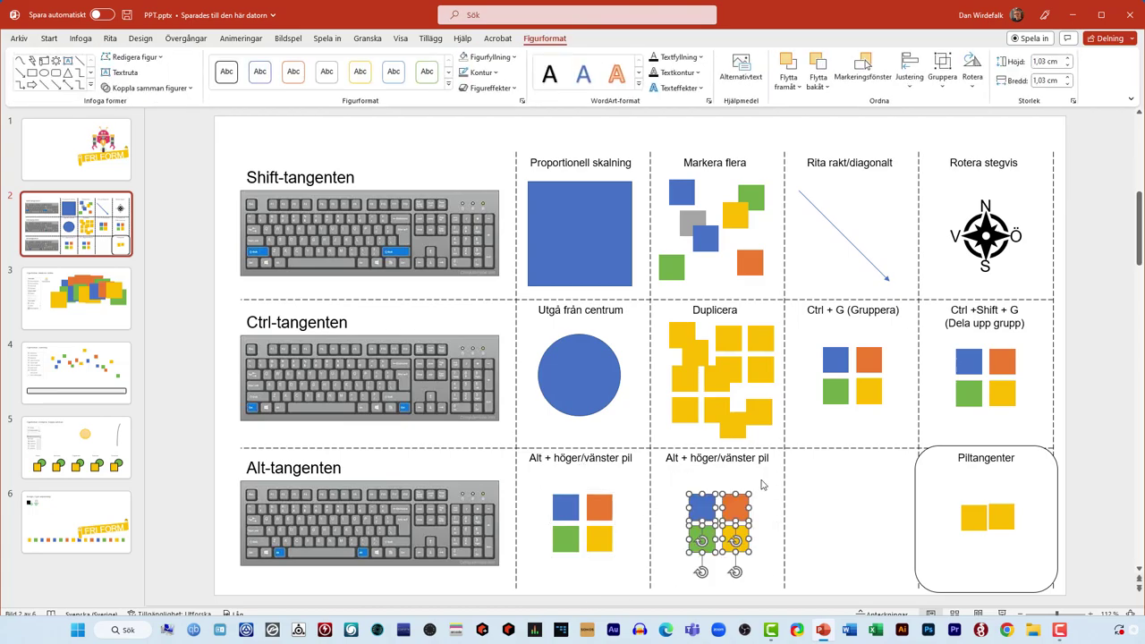
key(alt)
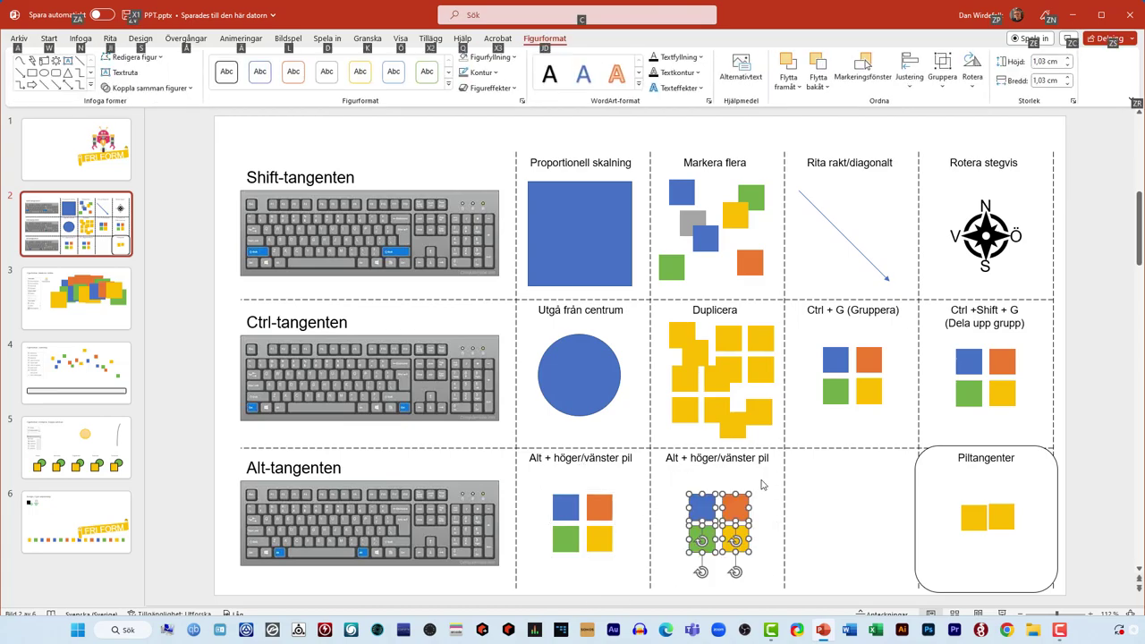
key(alt+Left)
key(alt+Left)
key(alt+Left)
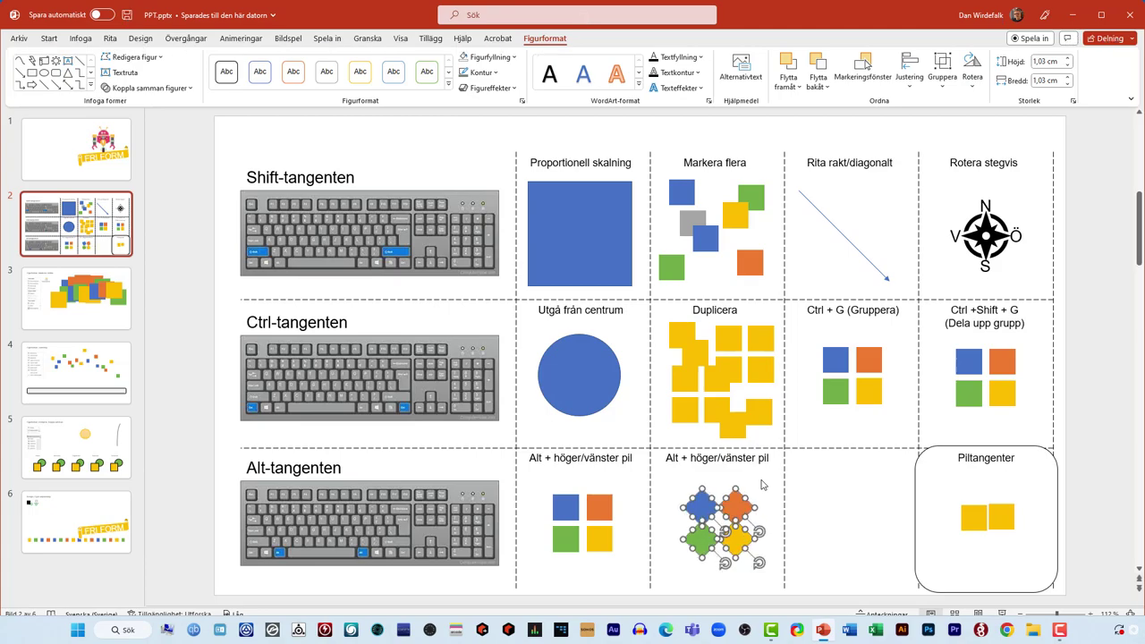
key(alt+Left)
key(alt+Left)
key(alt+Left)
key(alt+Left)
key(alt+Left)
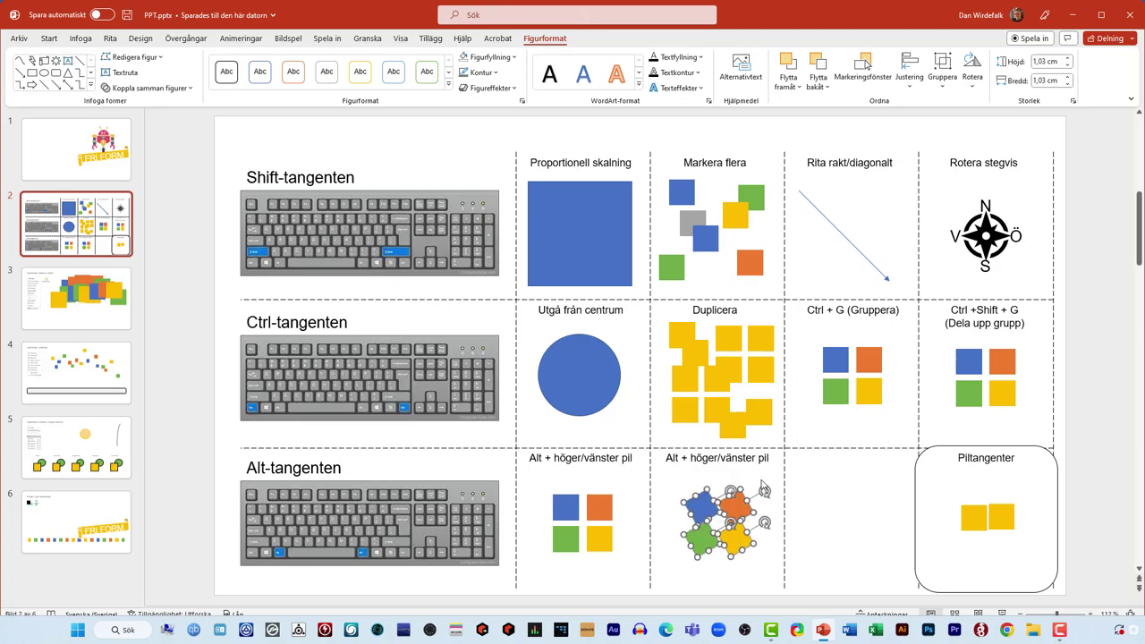
key(alt+Left)
key(alt+Left)
key(alt+Left)
key(alt+Left)
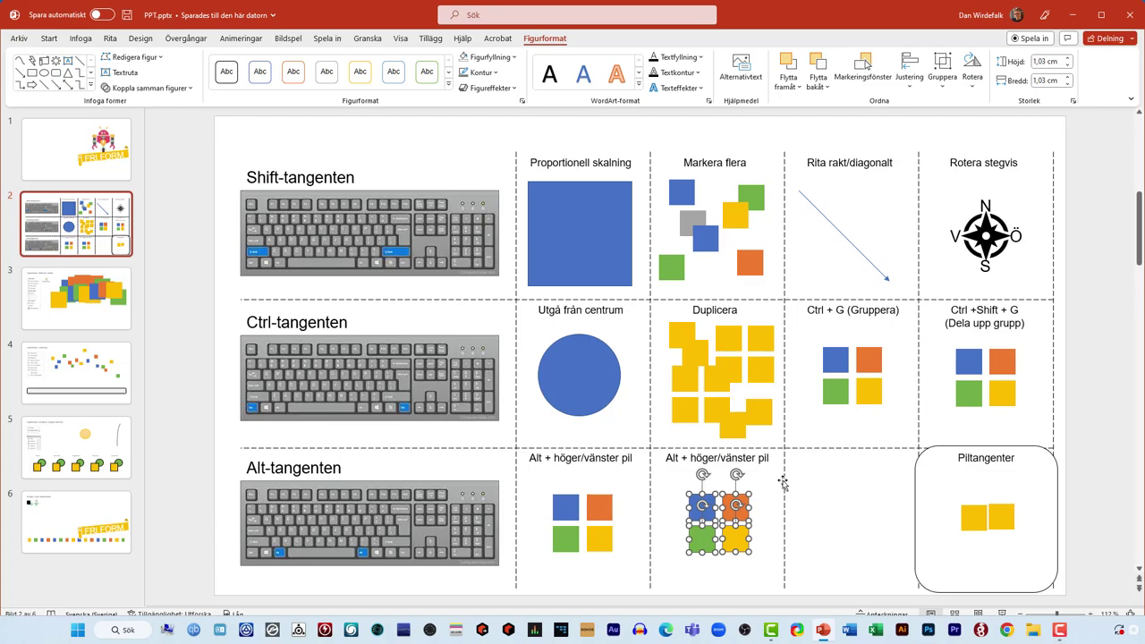
click(833, 490)
click(1005, 520)
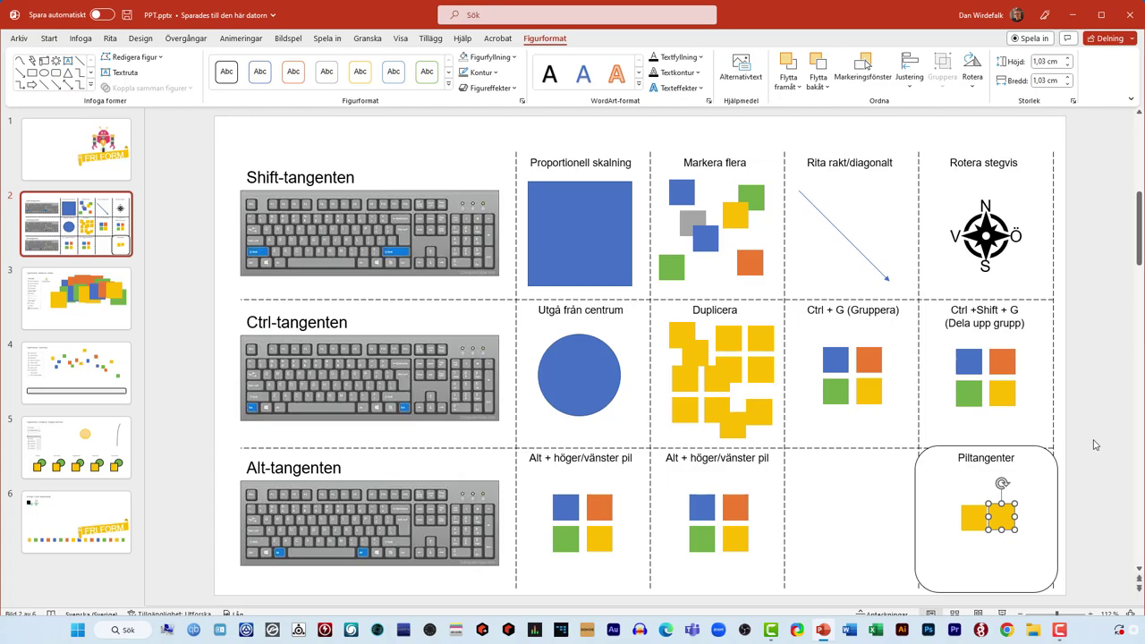
key(Down)
key(Up)
On slide 3, bring the middle yellow square to the front with Placera längst fram.
scroll(1044, 503, down, 1)
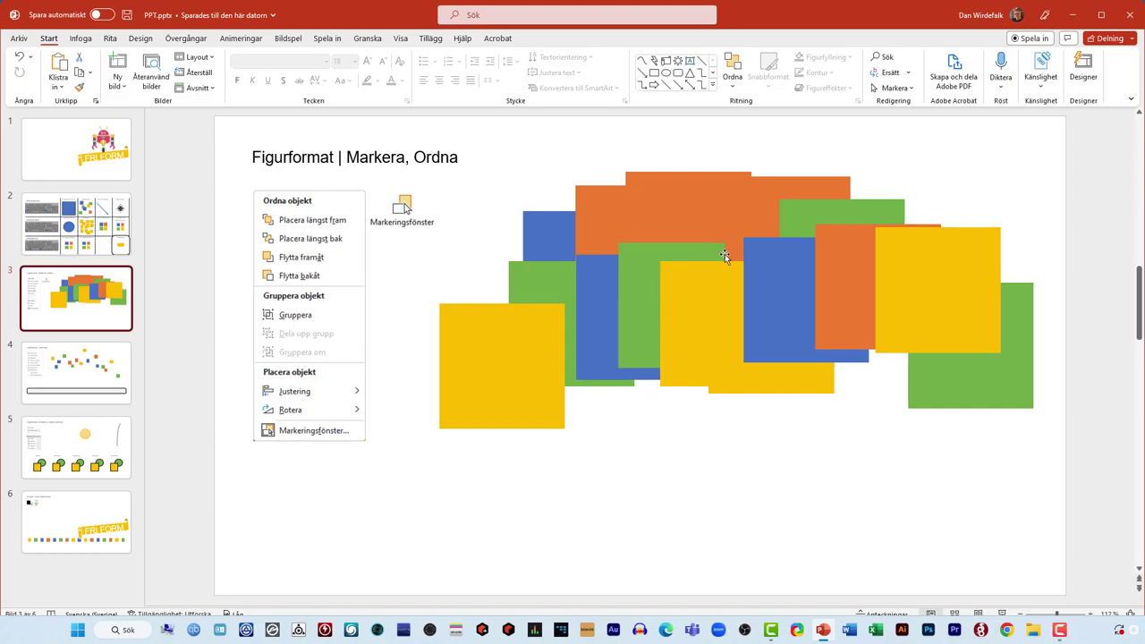
right_click(701, 310)
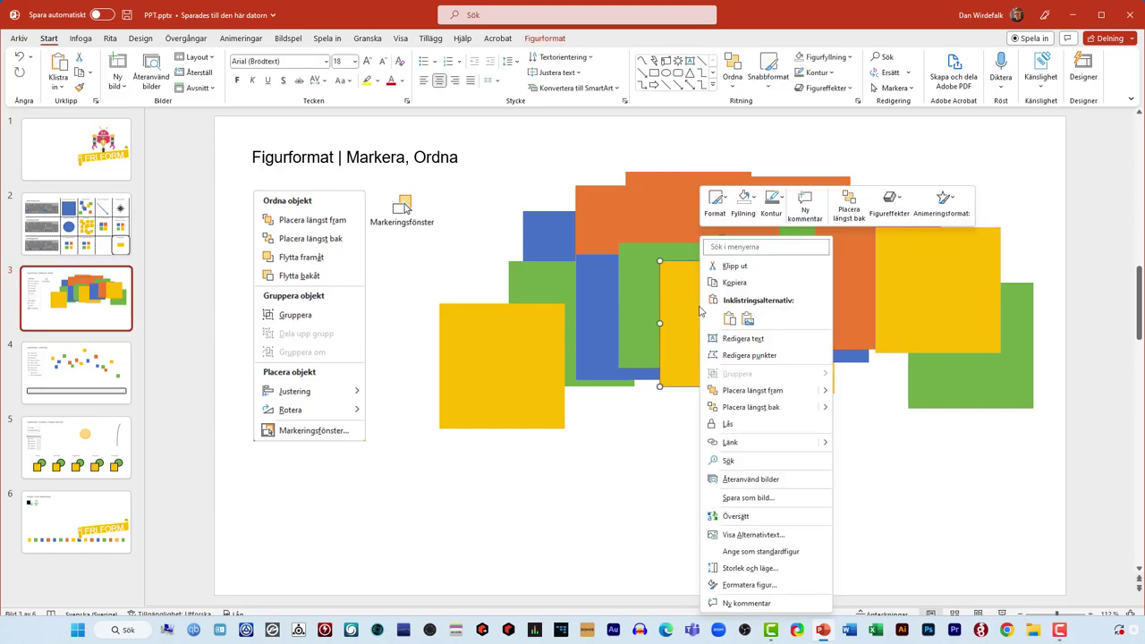
click(760, 391)
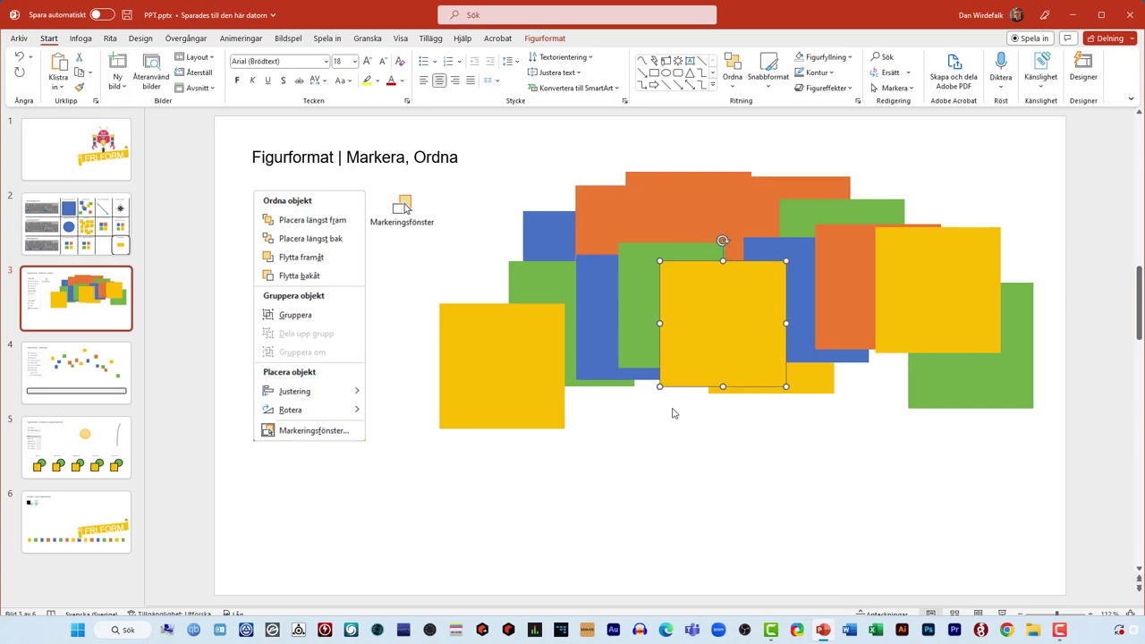
Select each overlapping square in turn, ending with the orange square at upper left.
click(685, 205)
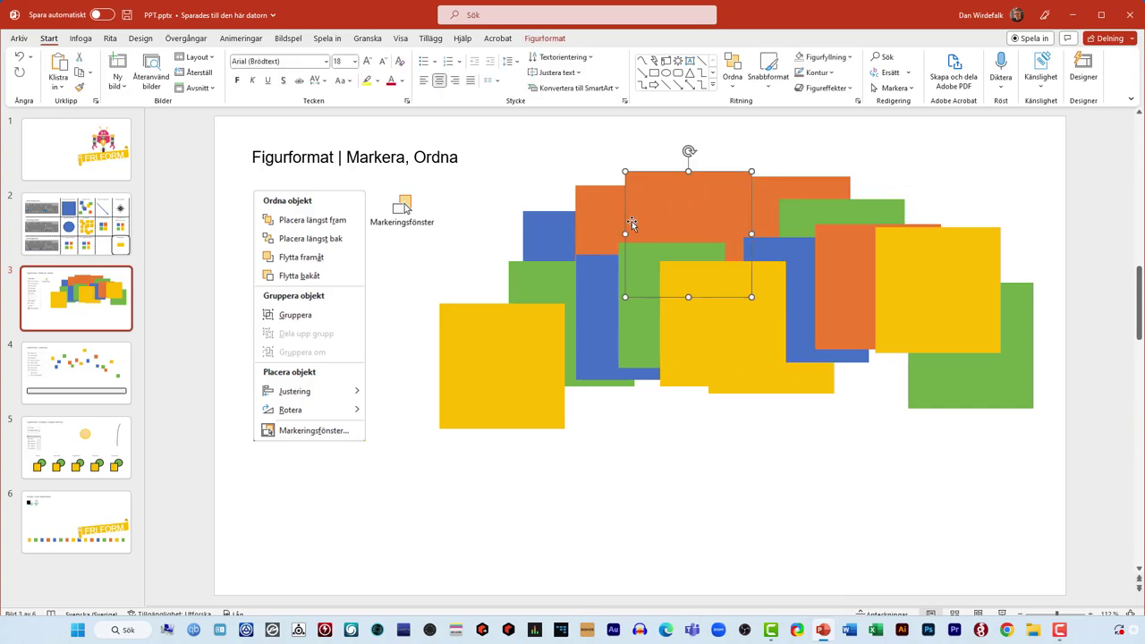
click(677, 211)
mouse_move(677, 211)
mouse_down()
mouse_move(796, 273)
mouse_move(960, 254)
mouse_up()
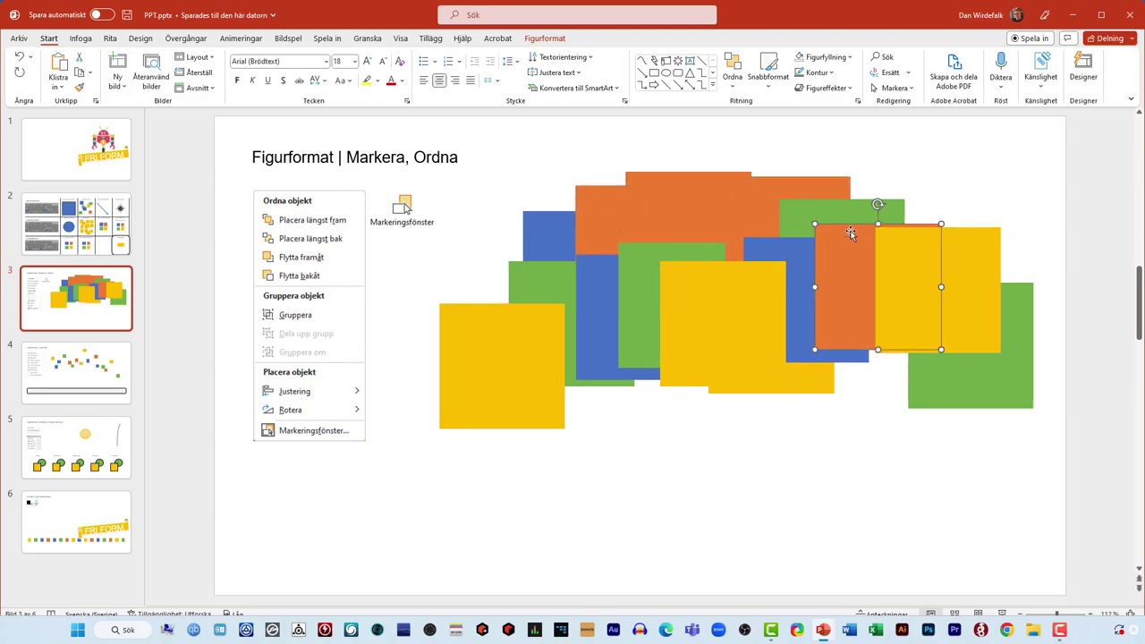
click(960, 253)
click(971, 379)
click(750, 338)
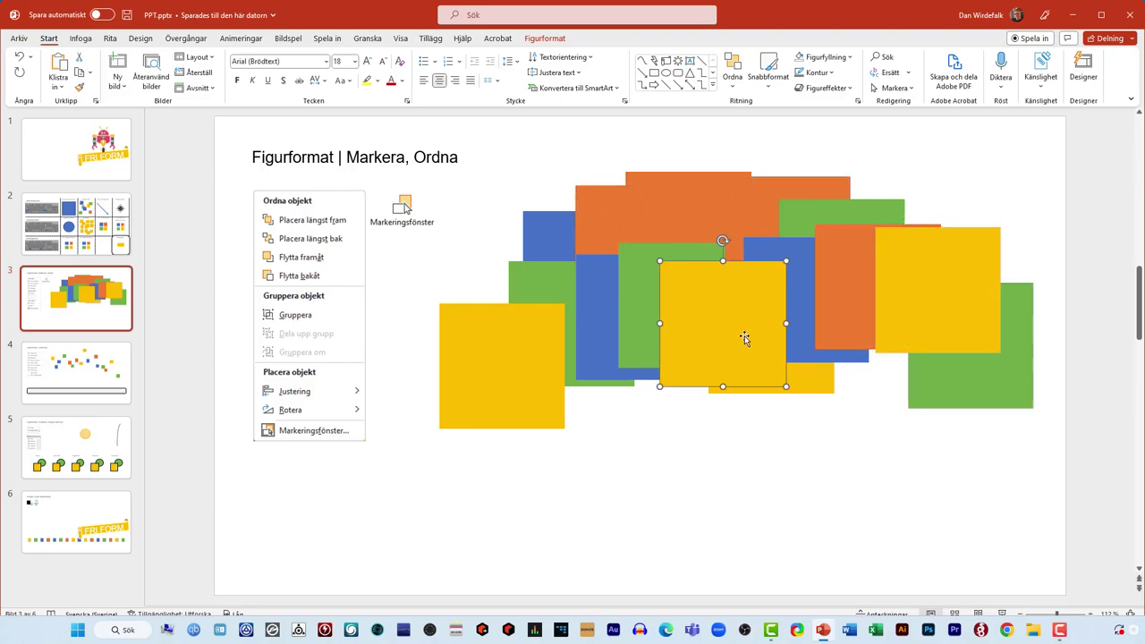
click(634, 299)
click(588, 338)
click(548, 295)
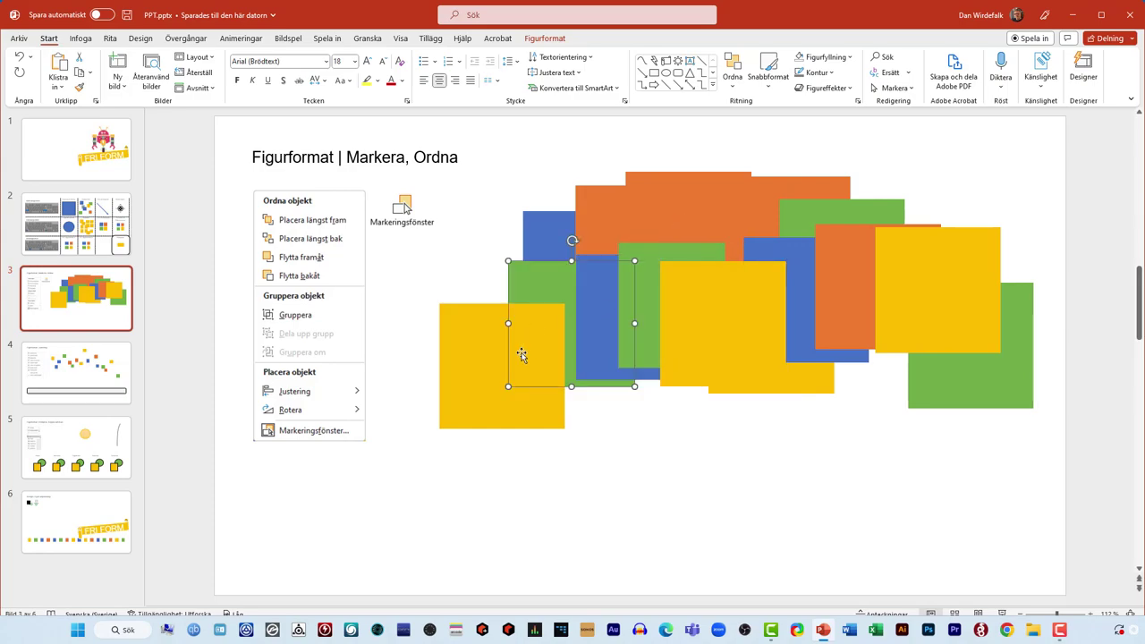
click(475, 360)
click(658, 451)
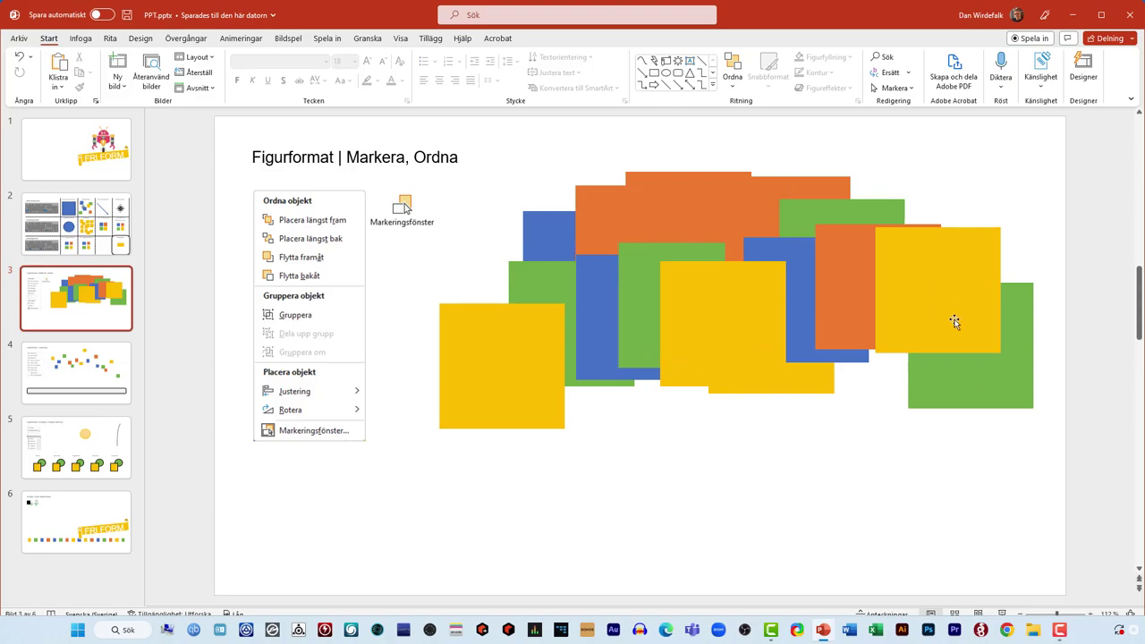
click(592, 195)
click(558, 40)
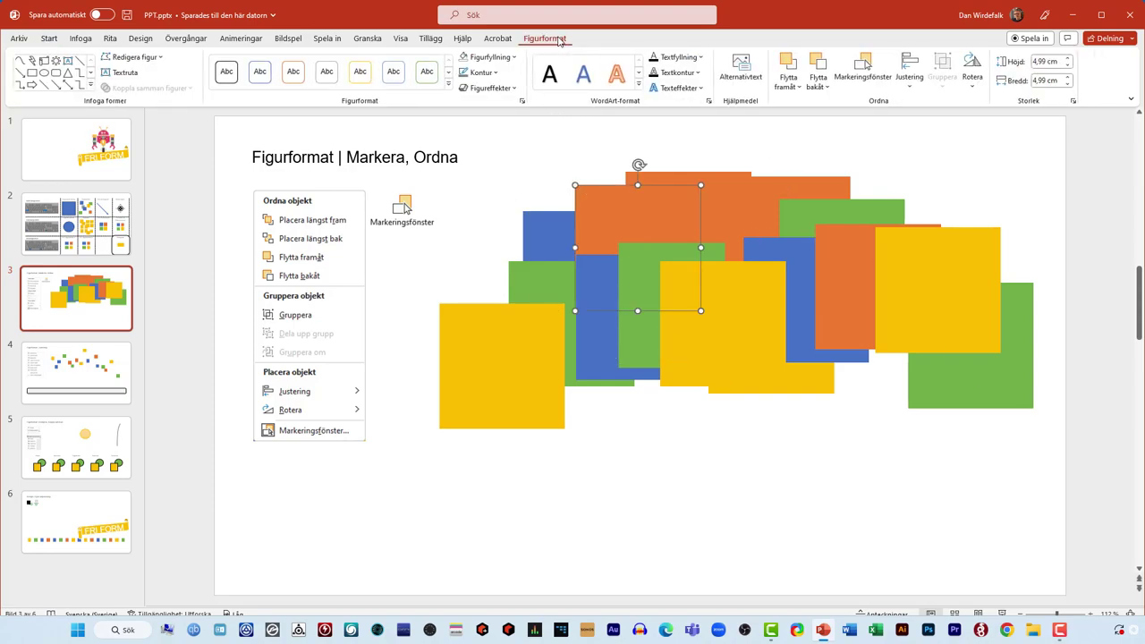
Open the Markering pane and drag Rektangel 15 toward the top of the stacking order.
click(862, 71)
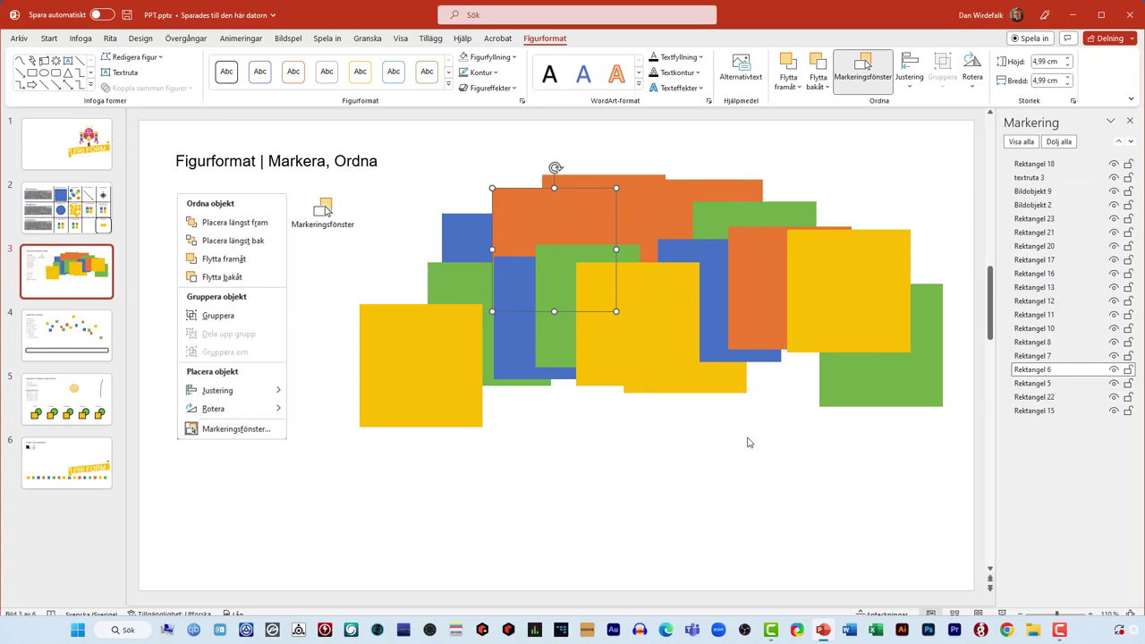
click(1033, 412)
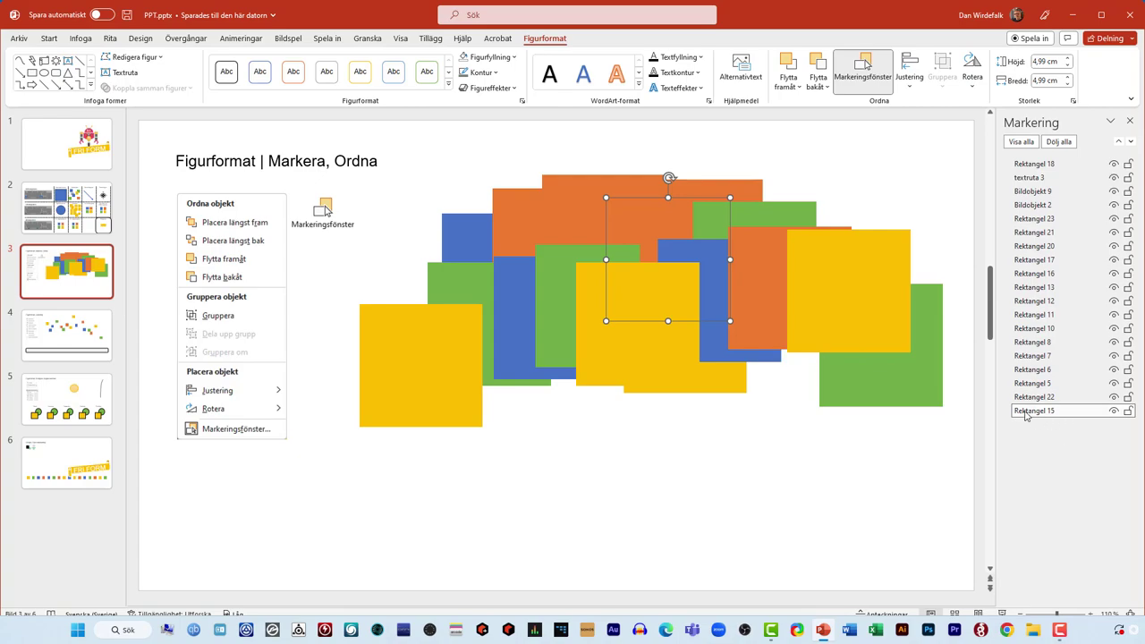
mouse_move(1026, 415)
mouse_down()
mouse_move(1040, 334)
mouse_move(1038, 188)
mouse_up()
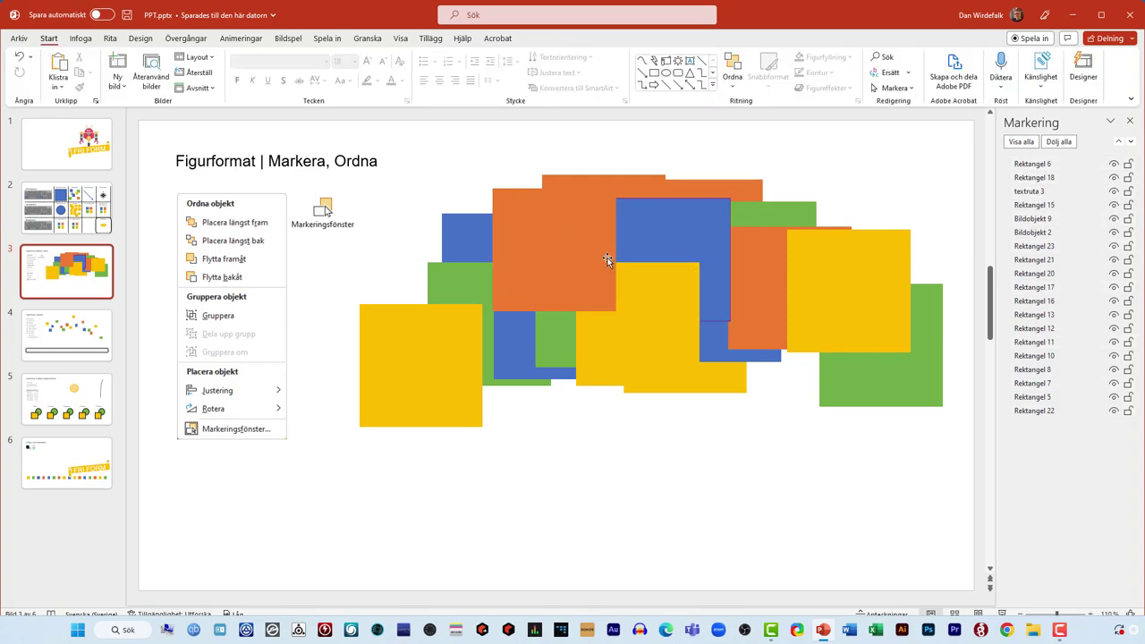
Draw a blue circle over the rectangles and move it slightly lower.
click(80, 40)
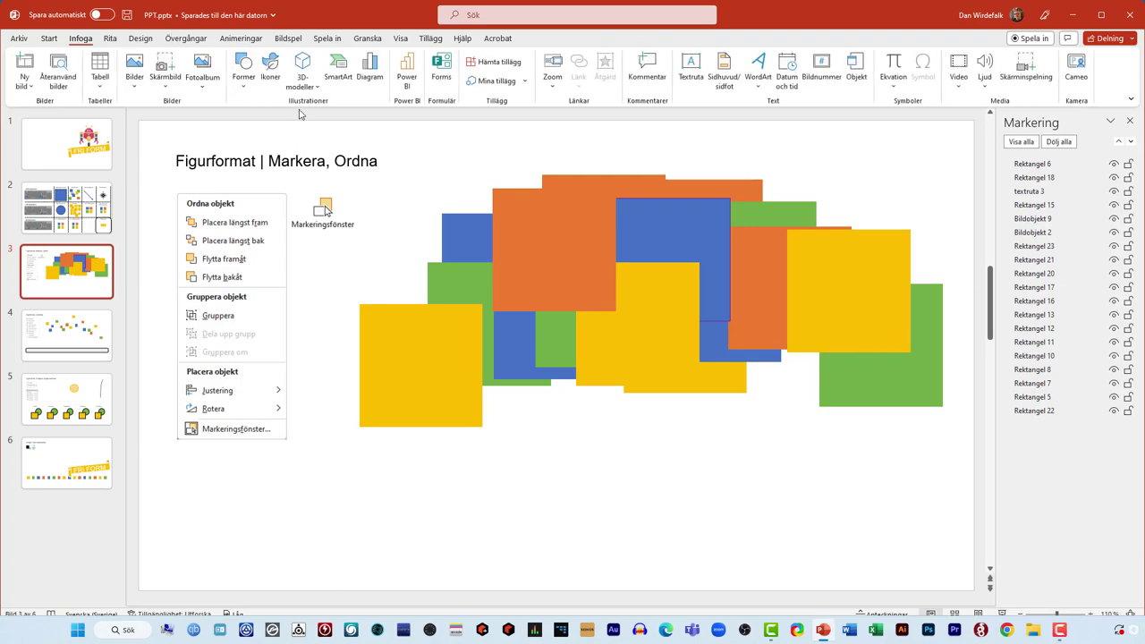
click(243, 82)
click(333, 119)
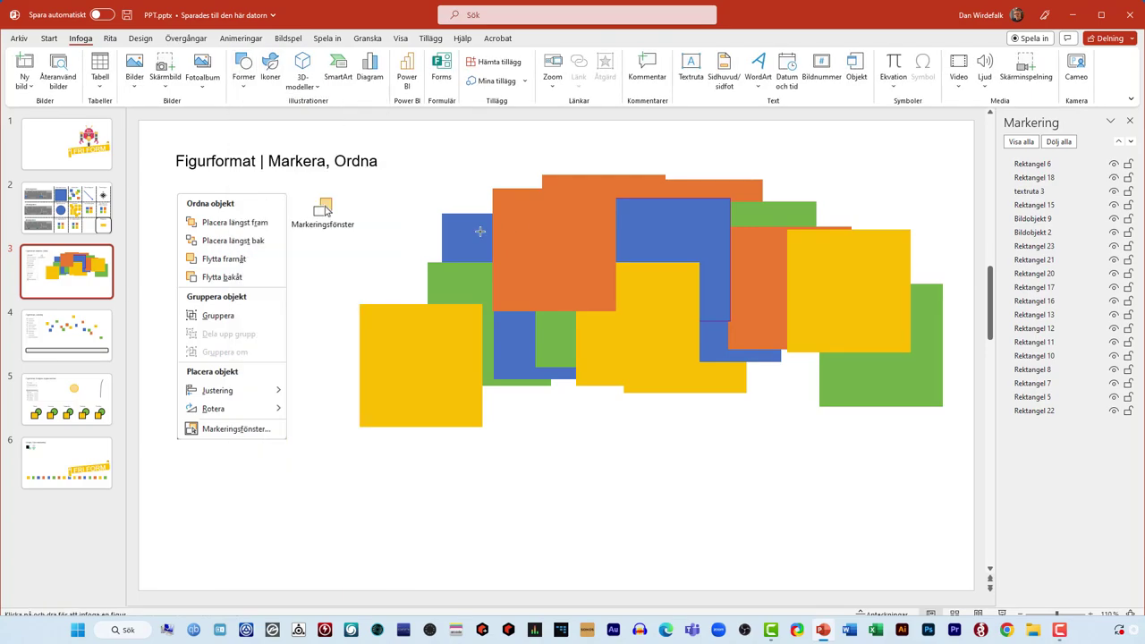
drag(594, 244, 750, 399)
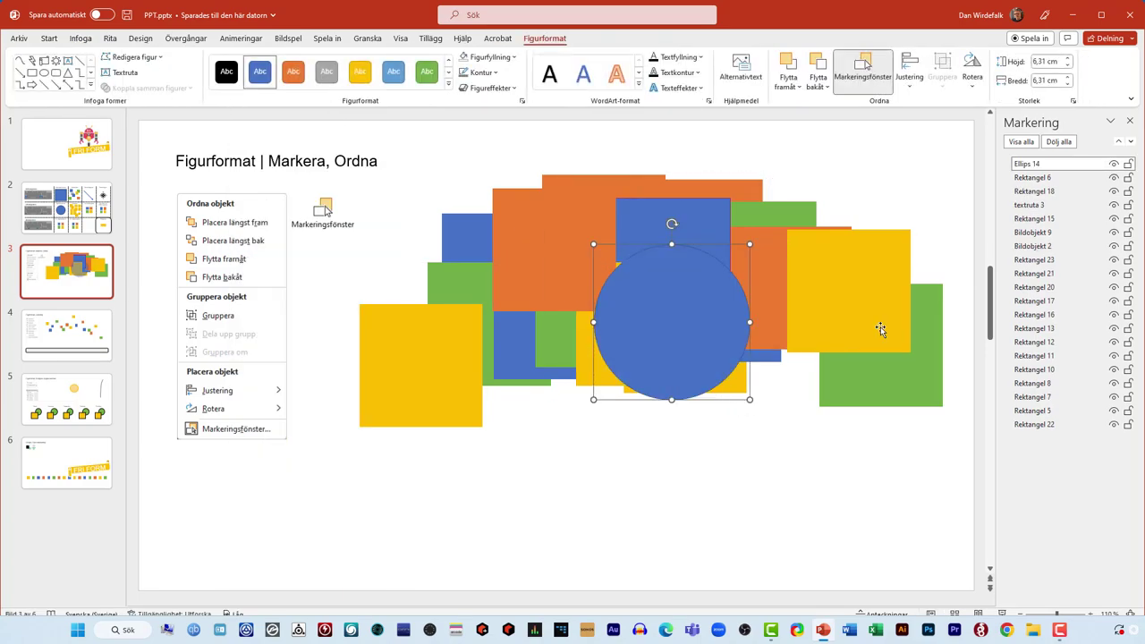
drag(661, 323, 659, 357)
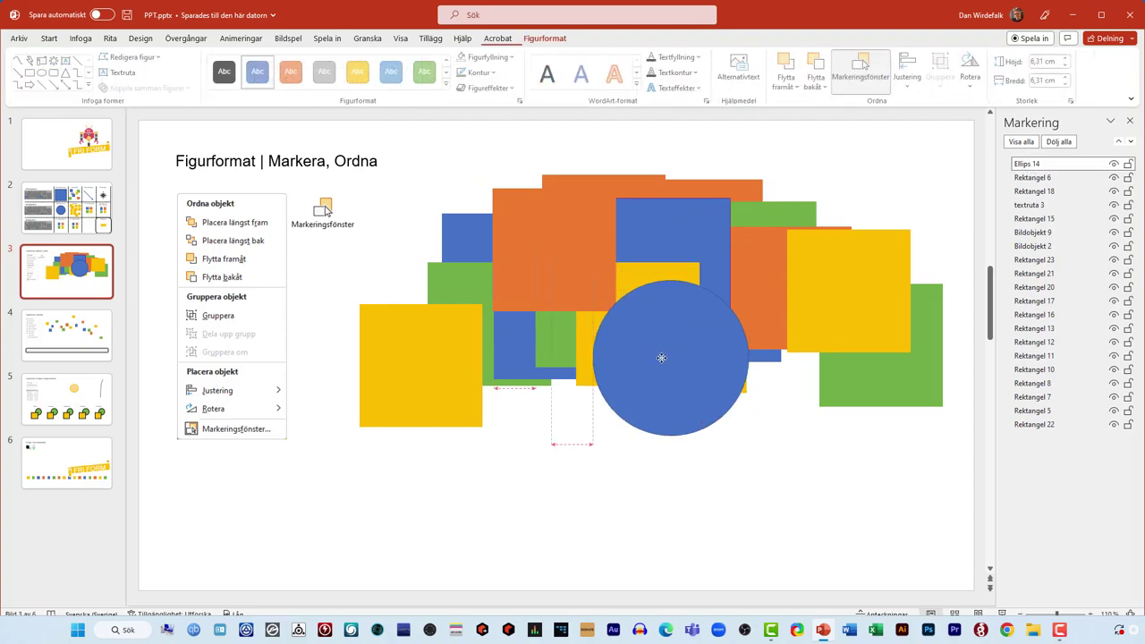
Send Ellips 14 behind all rectangles in the Selection Pane and scroll to slide 4.
drag(1043, 166, 1047, 444)
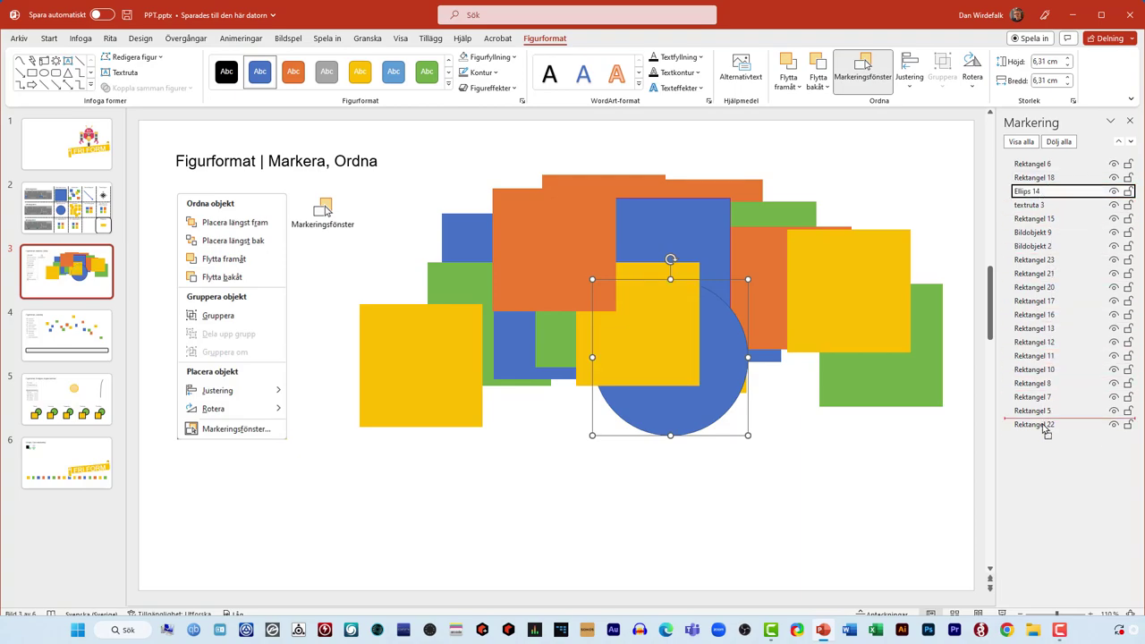
click(808, 509)
scroll(793, 486, down, 1)
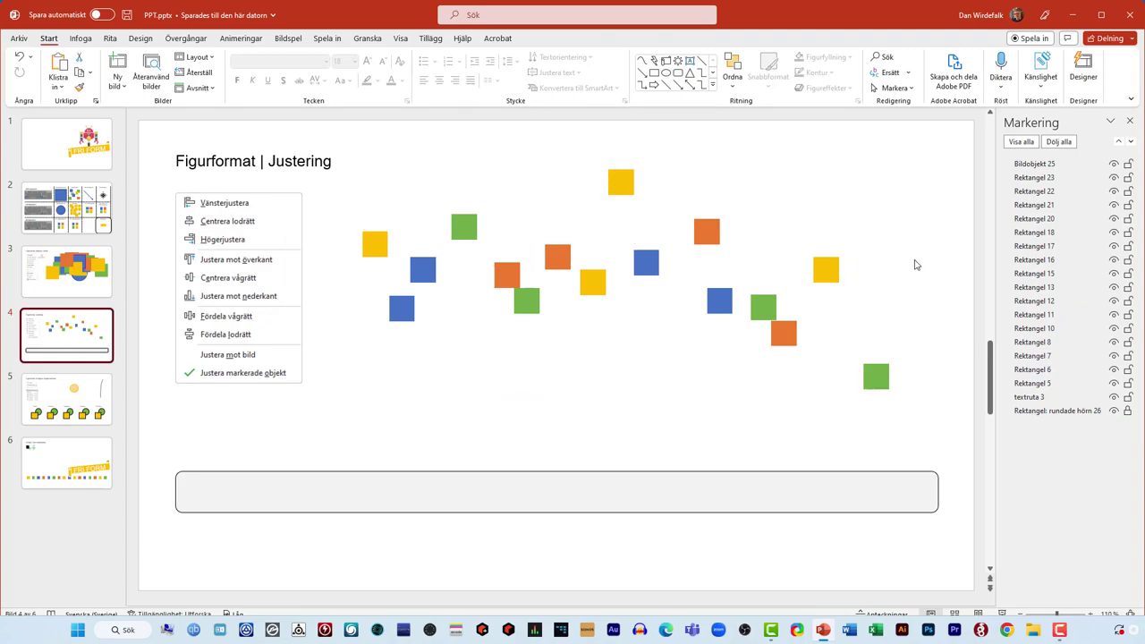
Close the Selection Pane, place green and yellow squares at the bar's ends, and select all squares.
click(1129, 123)
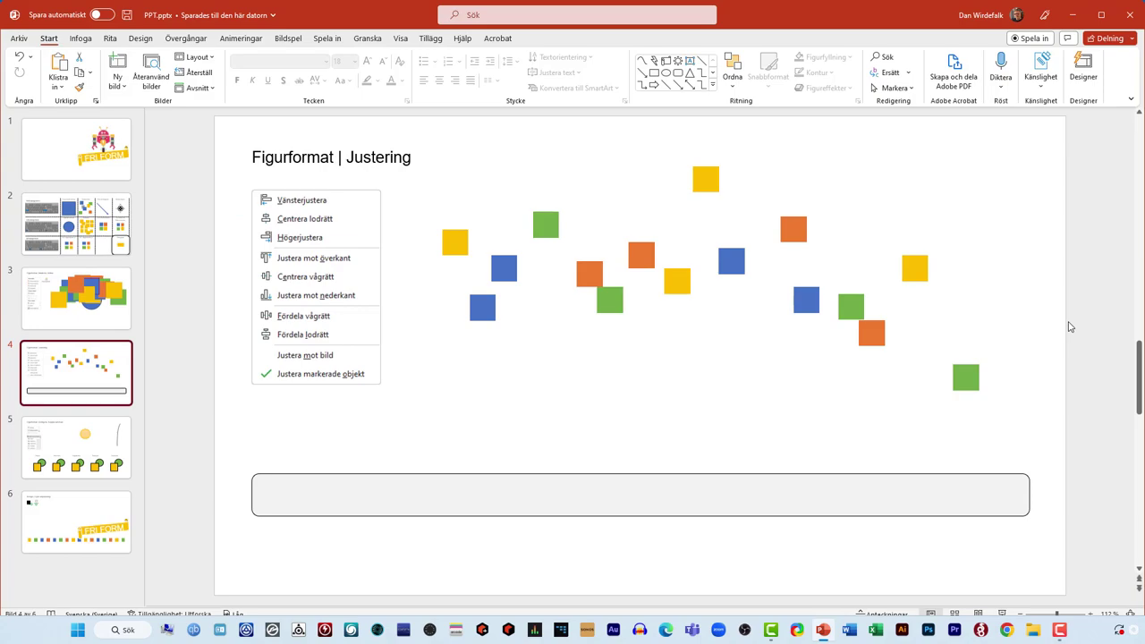
mouse_move(967, 385)
mouse_down()
mouse_move(968, 435)
mouse_move(1008, 514)
mouse_up()
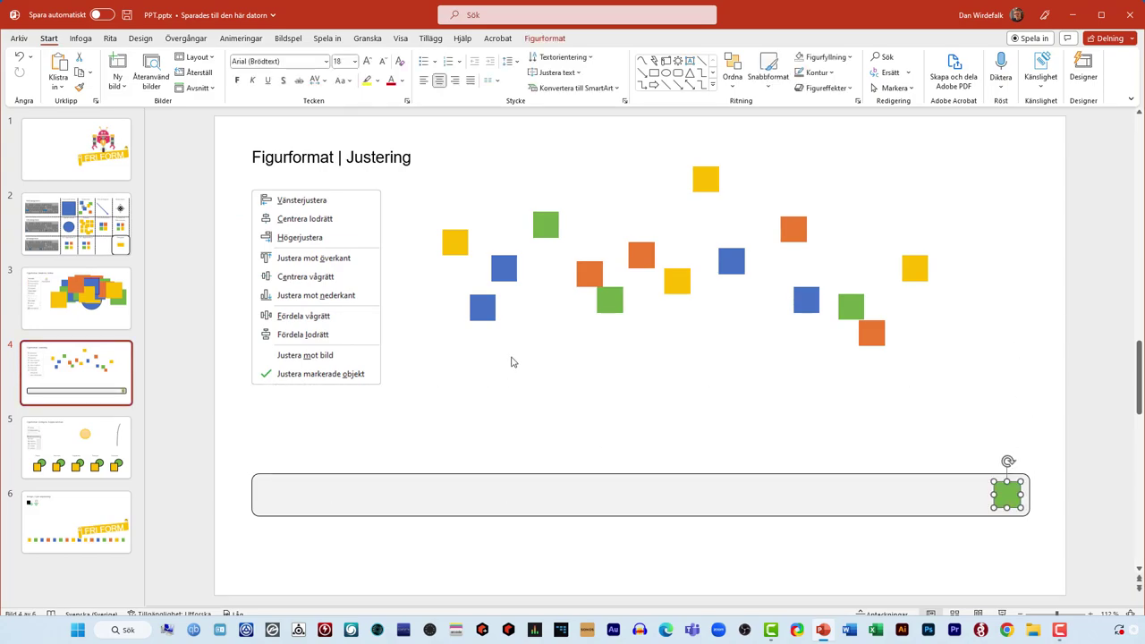
mouse_move(452, 238)
mouse_down()
mouse_move(317, 458)
mouse_move(270, 495)
mouse_up()
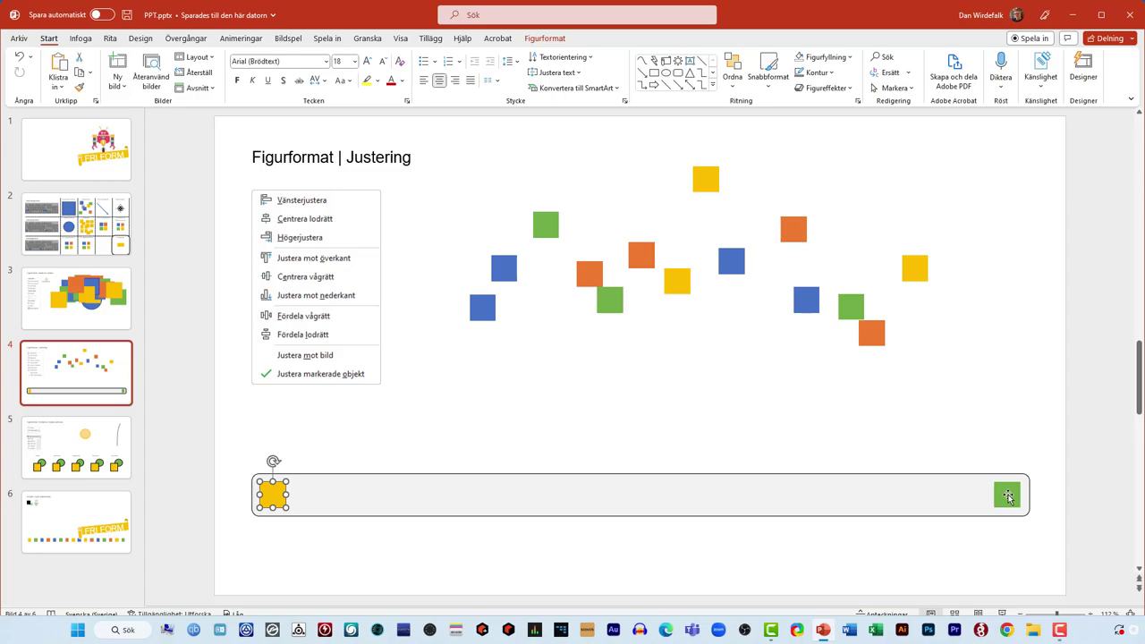
shift+click(1008, 497)
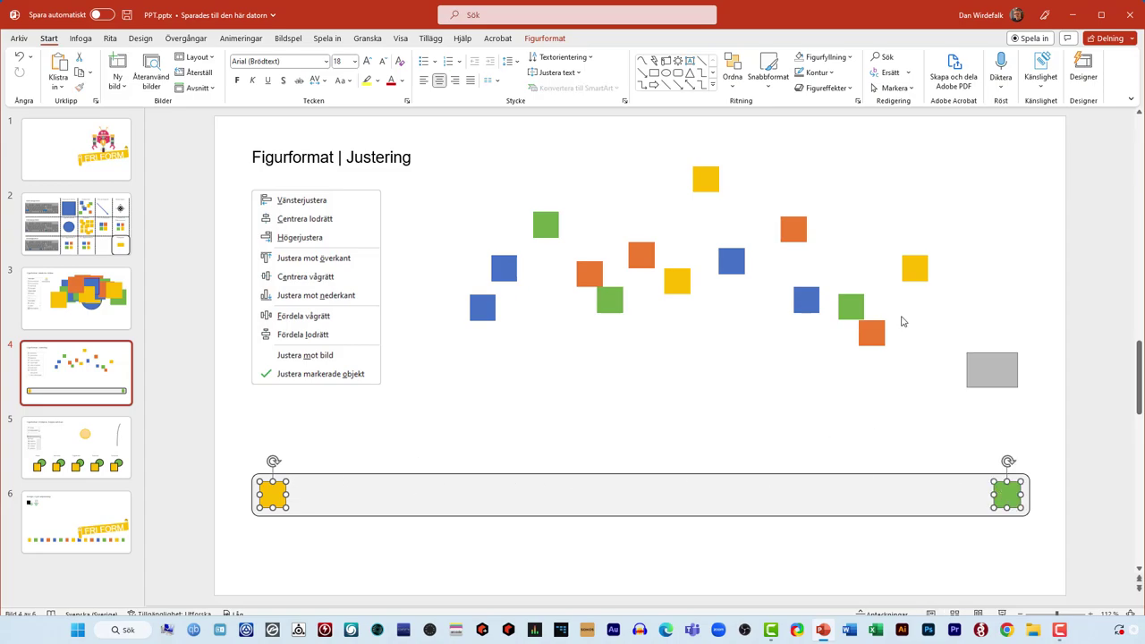
drag(902, 322, 440, 130)
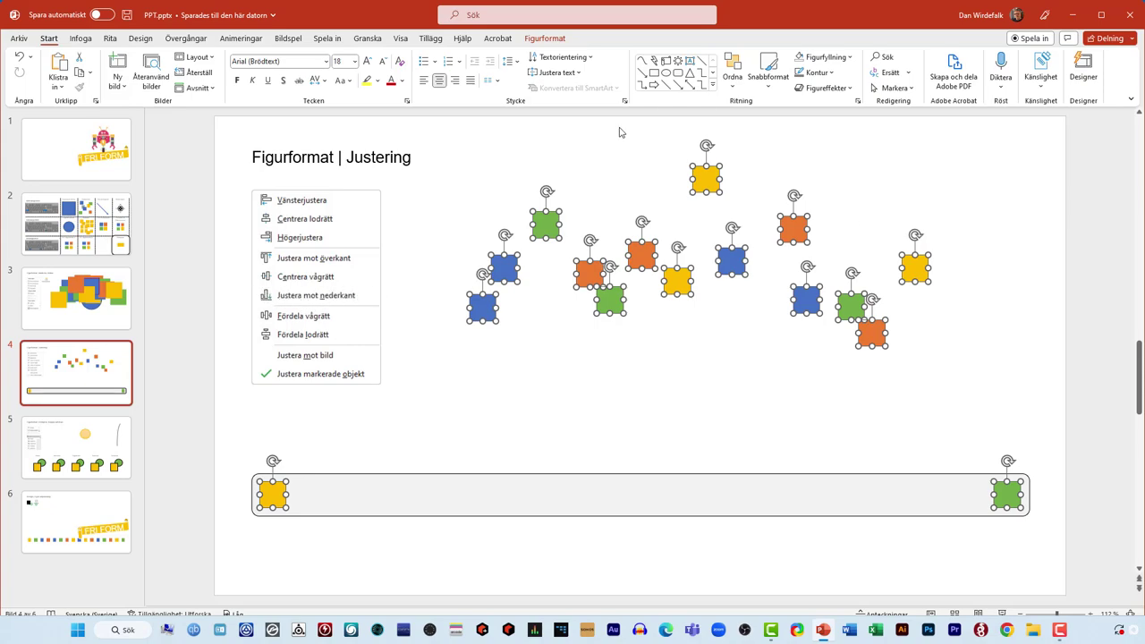
Apply Align Bottom and then Distribute Horizontally to the sixteen selected squares.
click(540, 39)
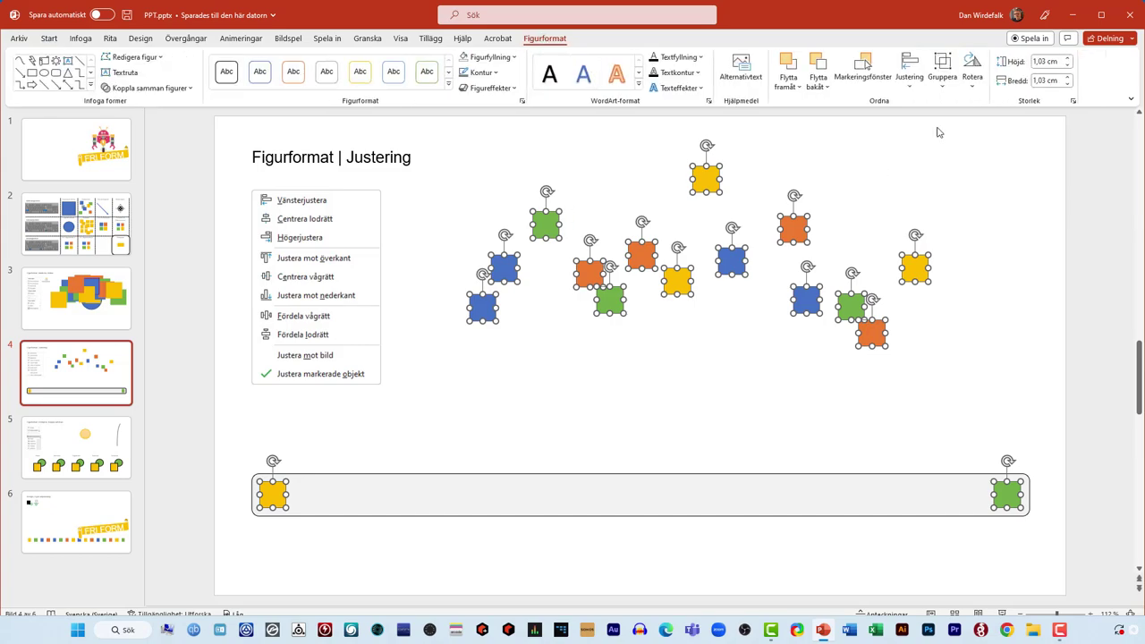
click(910, 81)
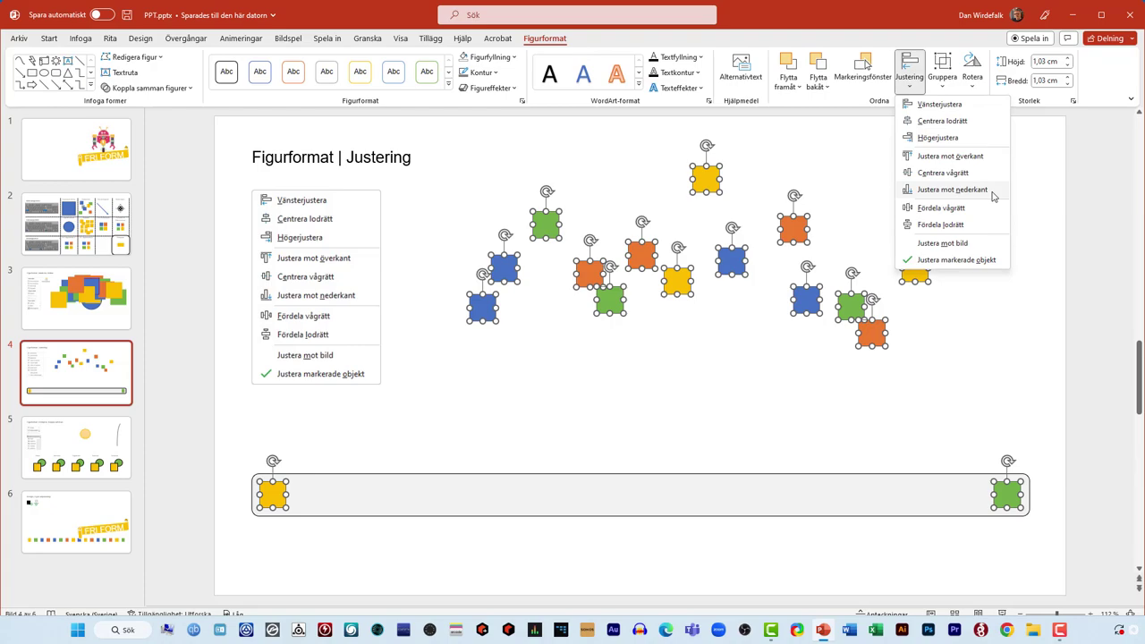
click(992, 195)
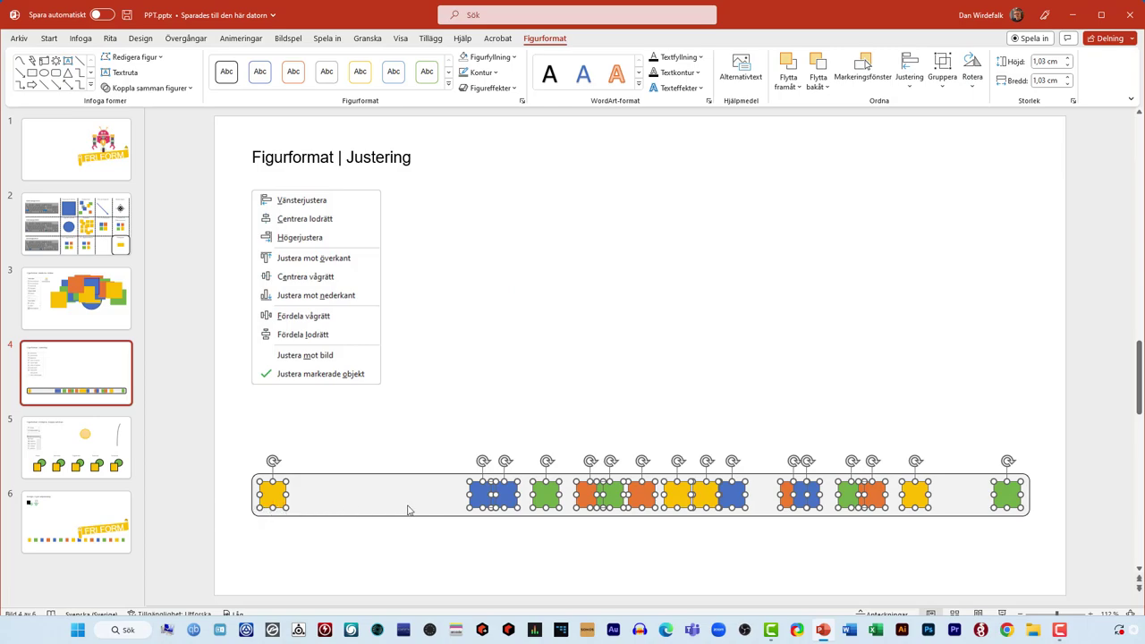
click(911, 80)
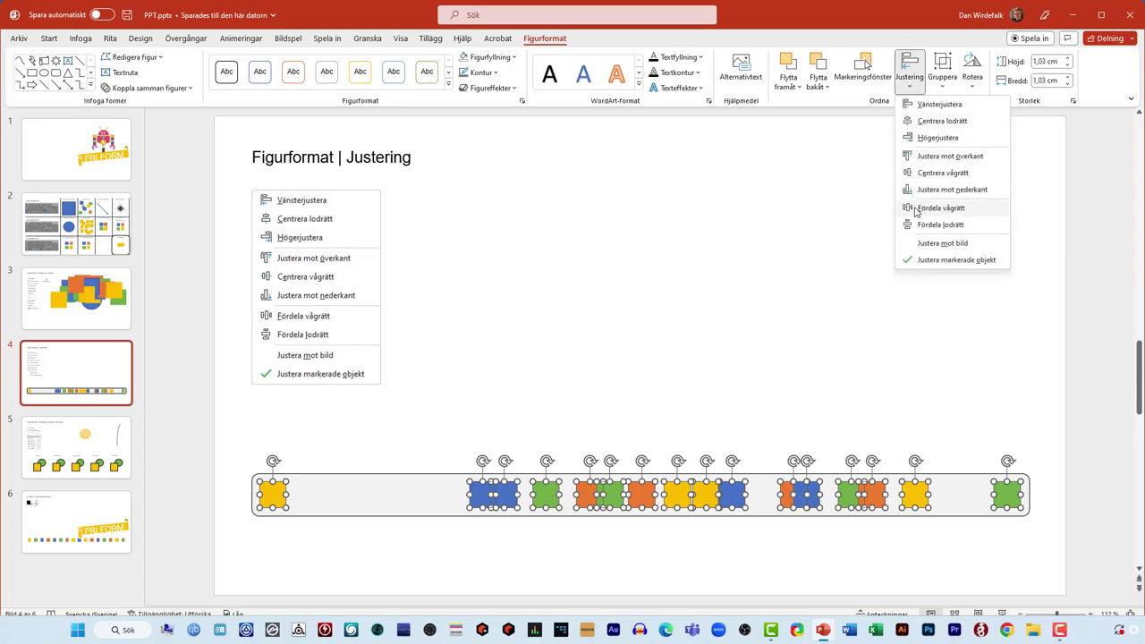
click(992, 212)
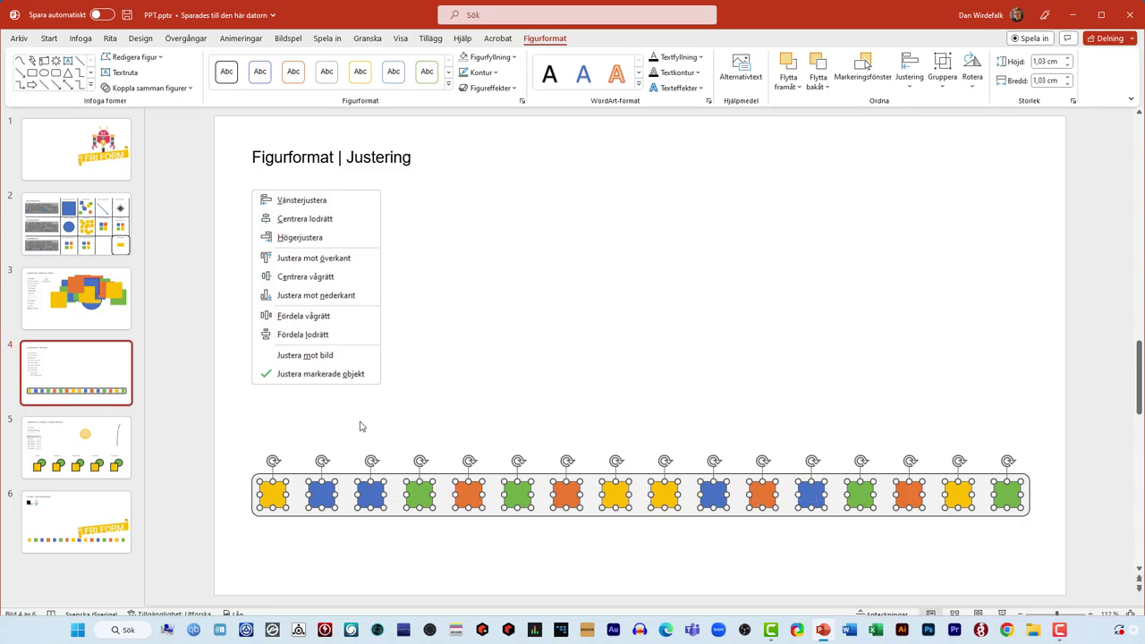
On slide 5, select the pale yellow circle and enter Edit Points mode.
key(Page_Down)
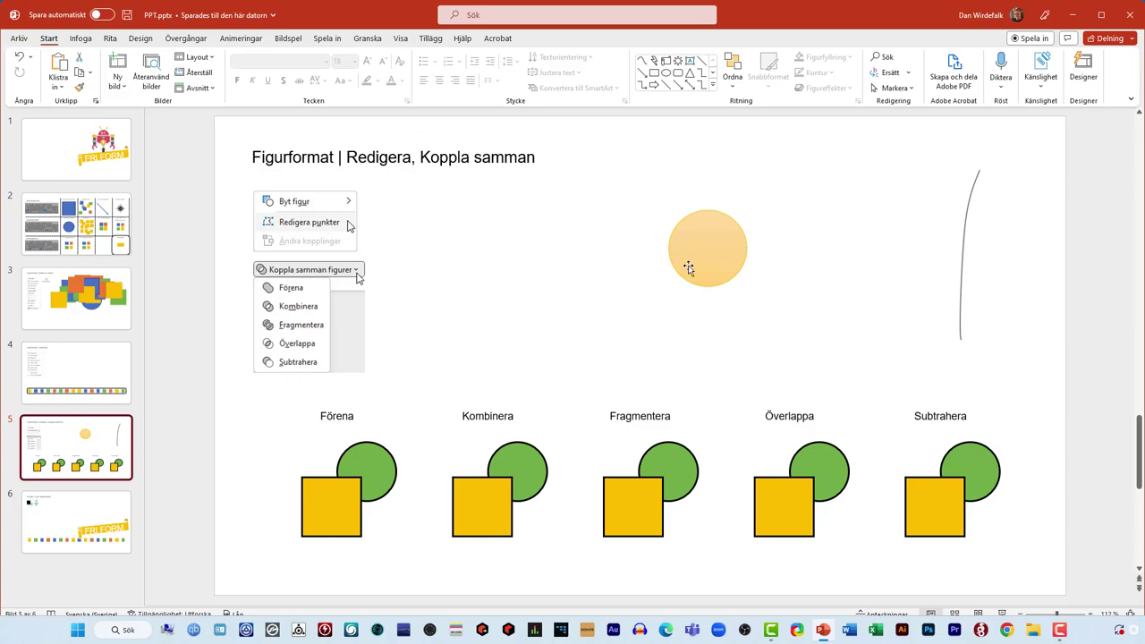
click(707, 248)
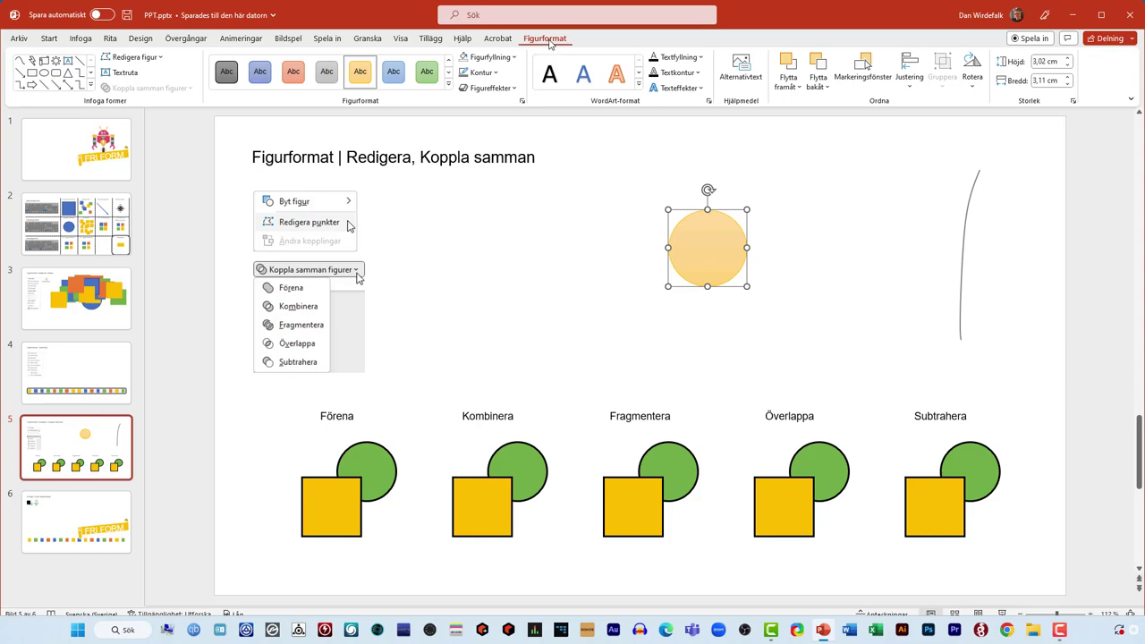
click(134, 58)
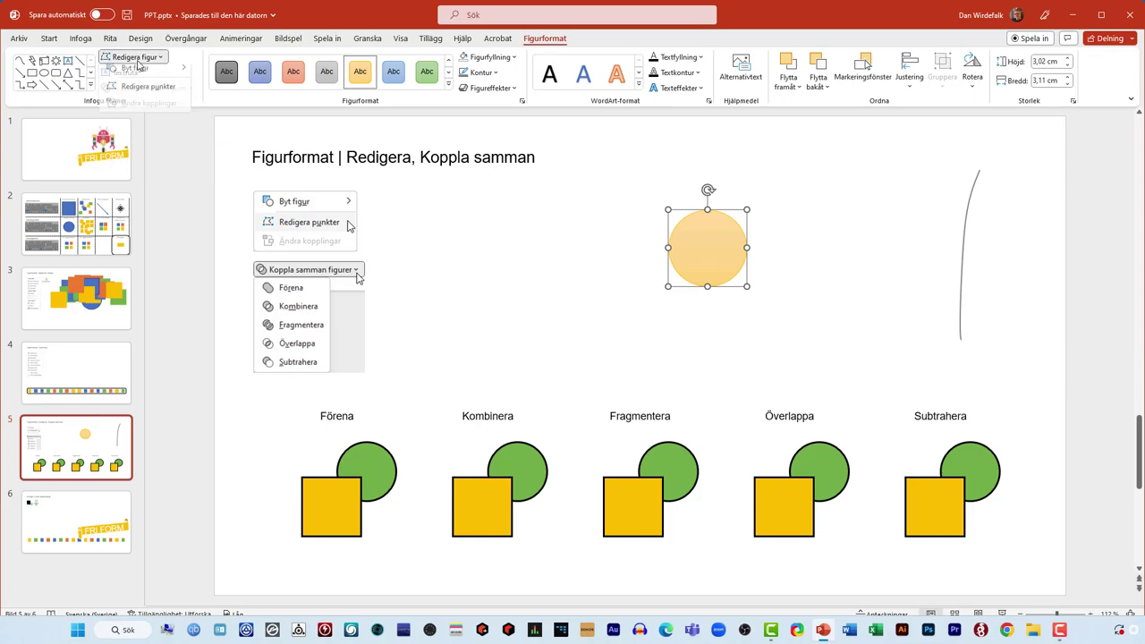
click(137, 95)
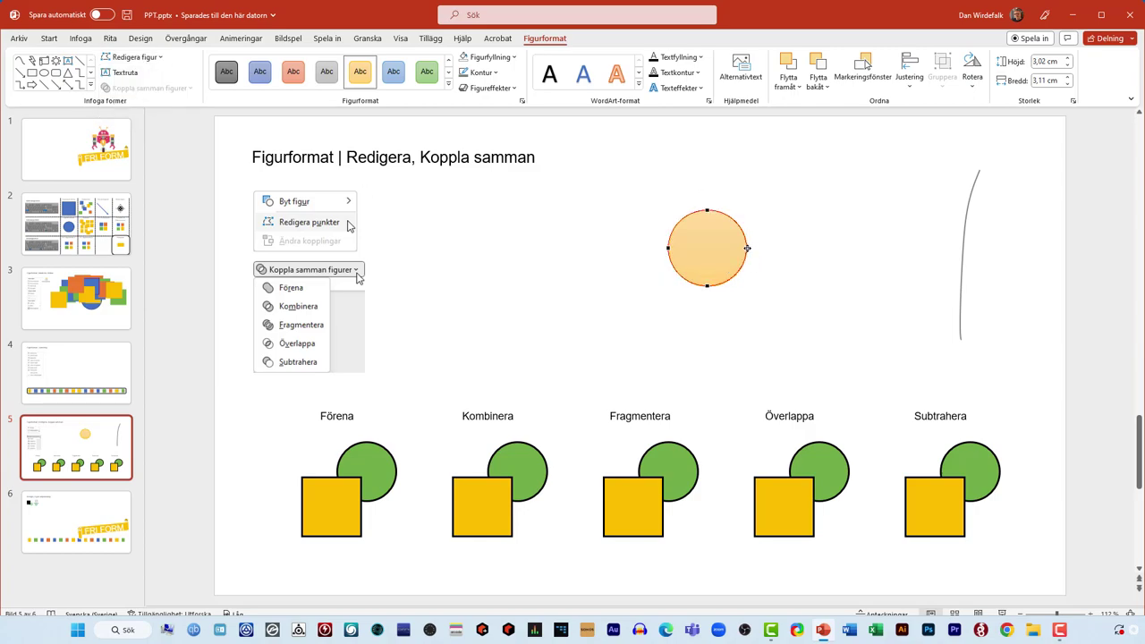
Drag the circle's vertices and tangent handles into a long, flat leaf with a pointed right tip.
drag(747, 248, 771, 247)
drag(832, 245, 873, 242)
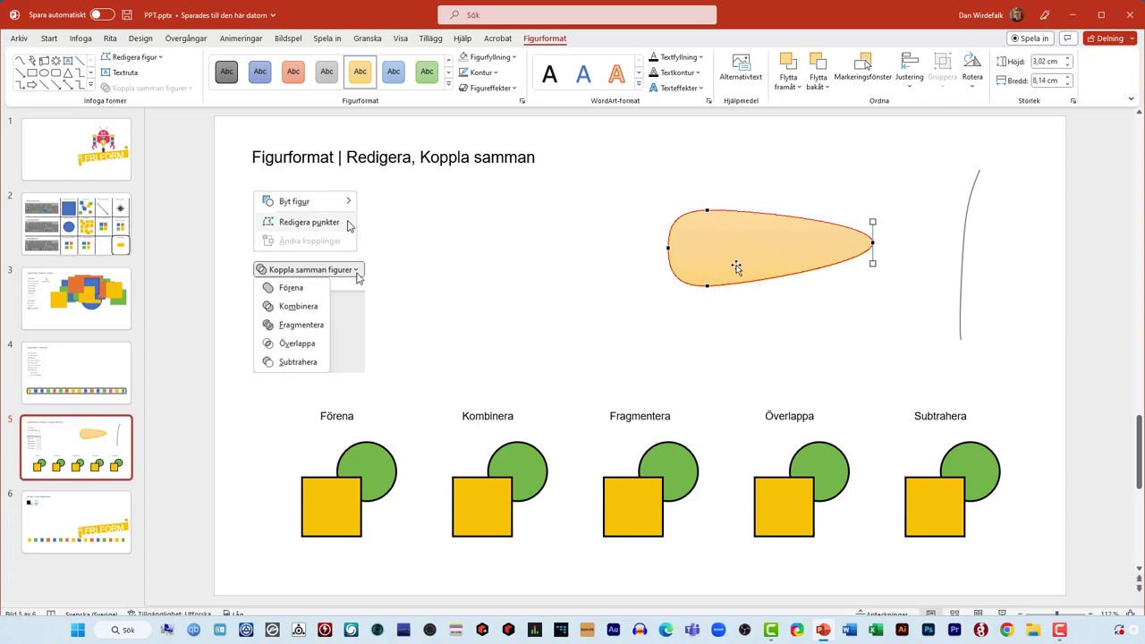
drag(873, 222, 901, 217)
drag(872, 263, 903, 266)
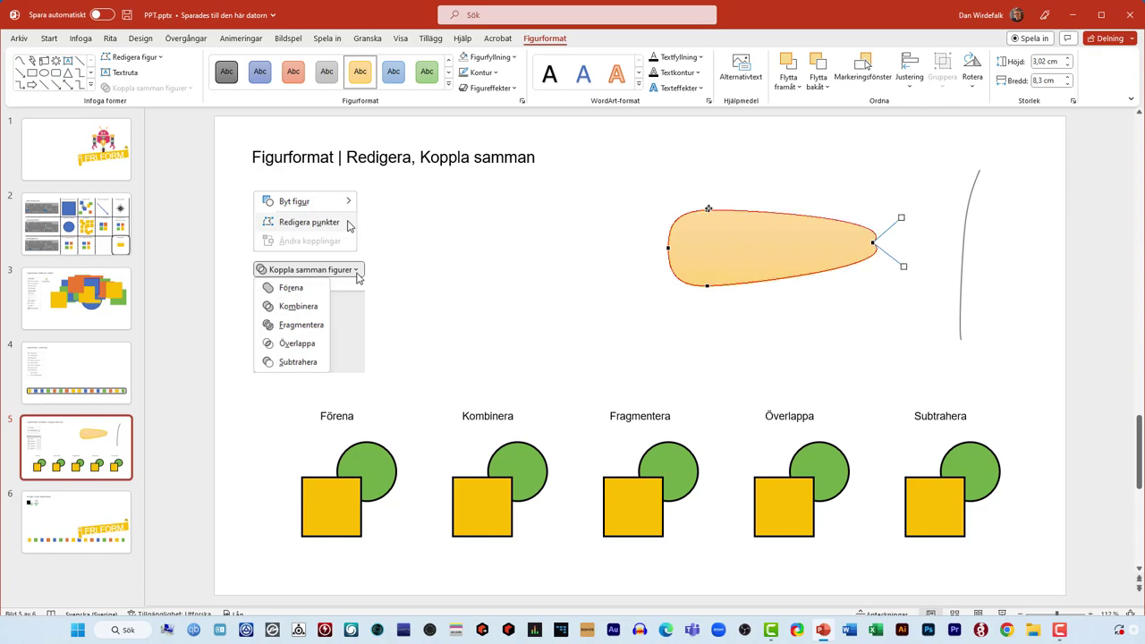
drag(708, 211, 708, 223)
mouse_move(707, 289)
mouse_down()
mouse_move(708, 267)
mouse_move(740, 252)
mouse_move(724, 270)
mouse_move(783, 283)
mouse_up()
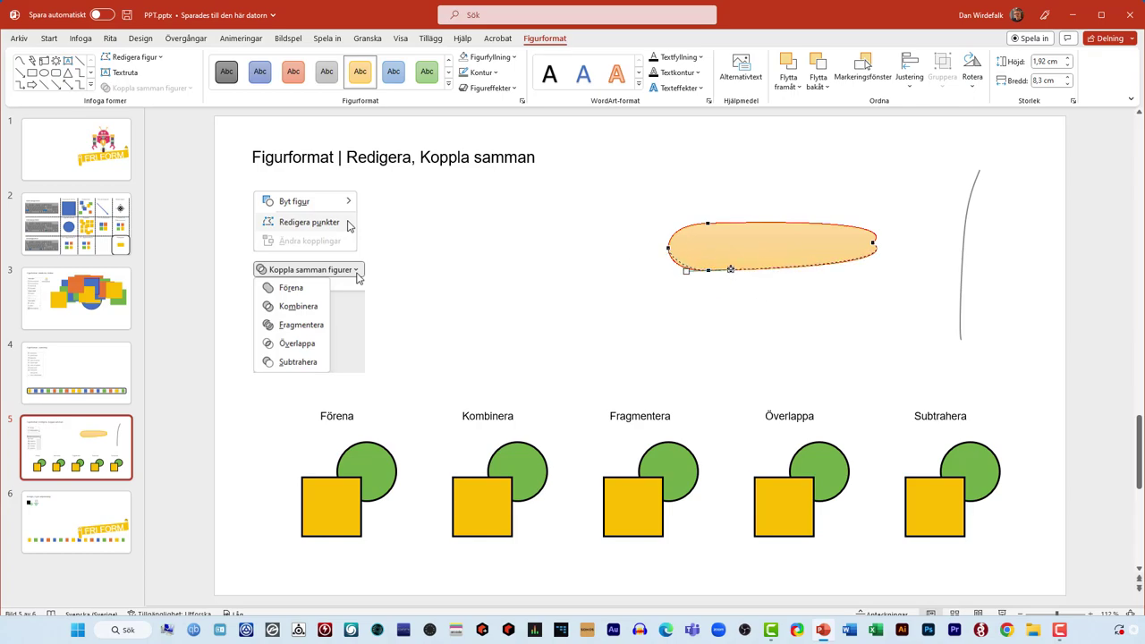
drag(784, 284, 730, 269)
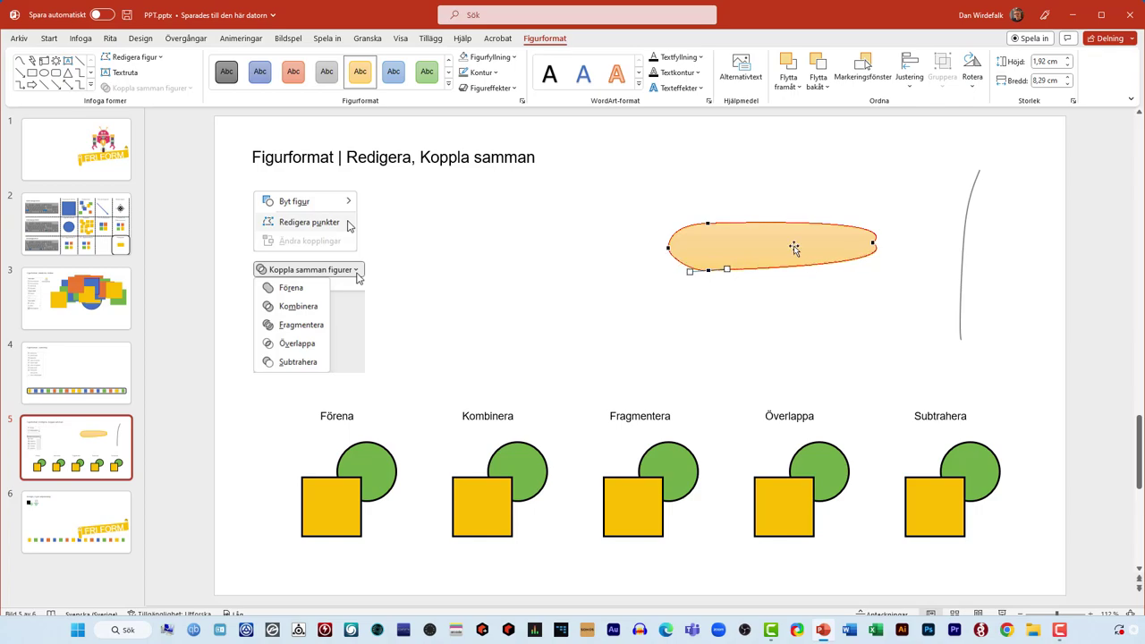
click(787, 248)
Shrink the leaf and stack copies of it up the right side of the stem.
click(730, 276)
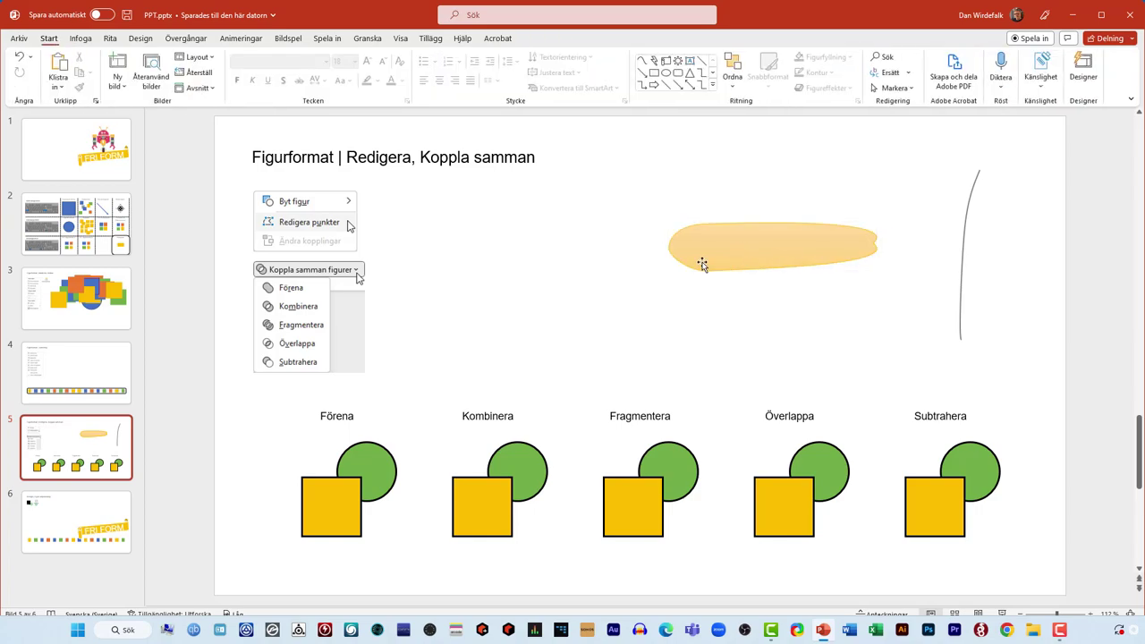
click(700, 248)
mouse_move(877, 272)
mouse_down()
mouse_move(740, 242)
mouse_move(759, 266)
mouse_move(835, 305)
mouse_move(995, 334)
mouse_up()
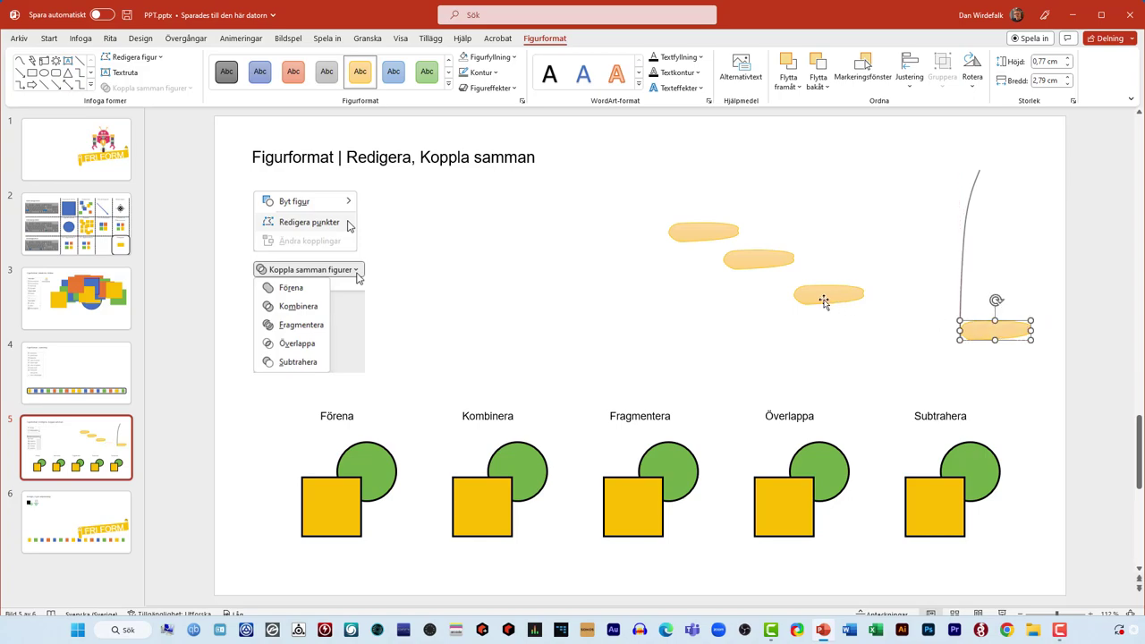
drag(824, 297, 992, 306)
drag(766, 259, 1006, 274)
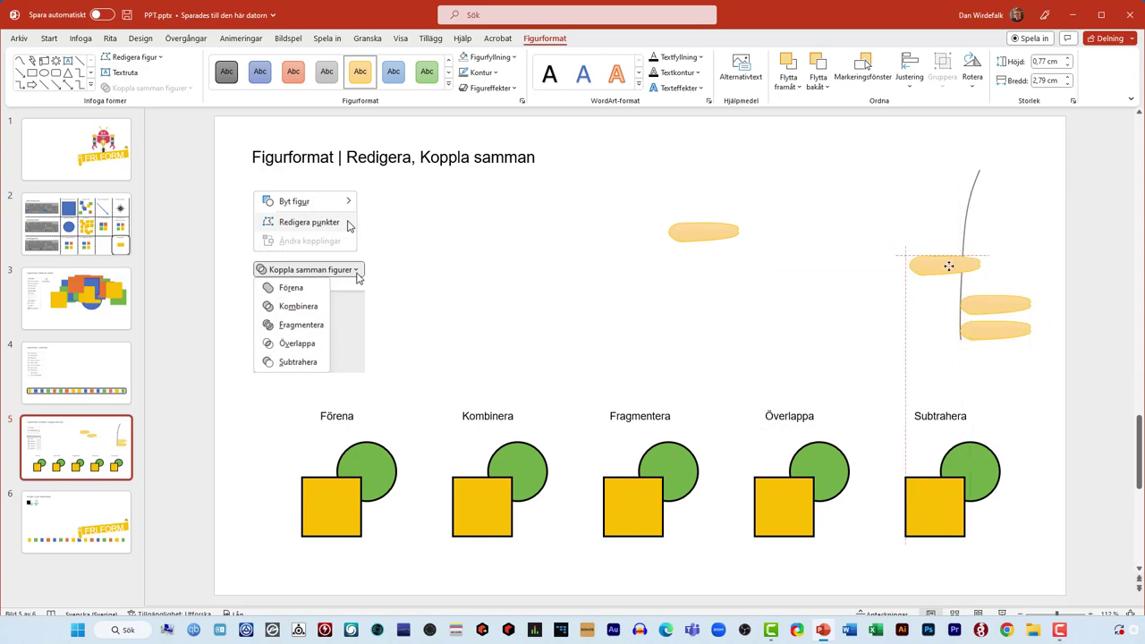
drag(713, 235, 1005, 247)
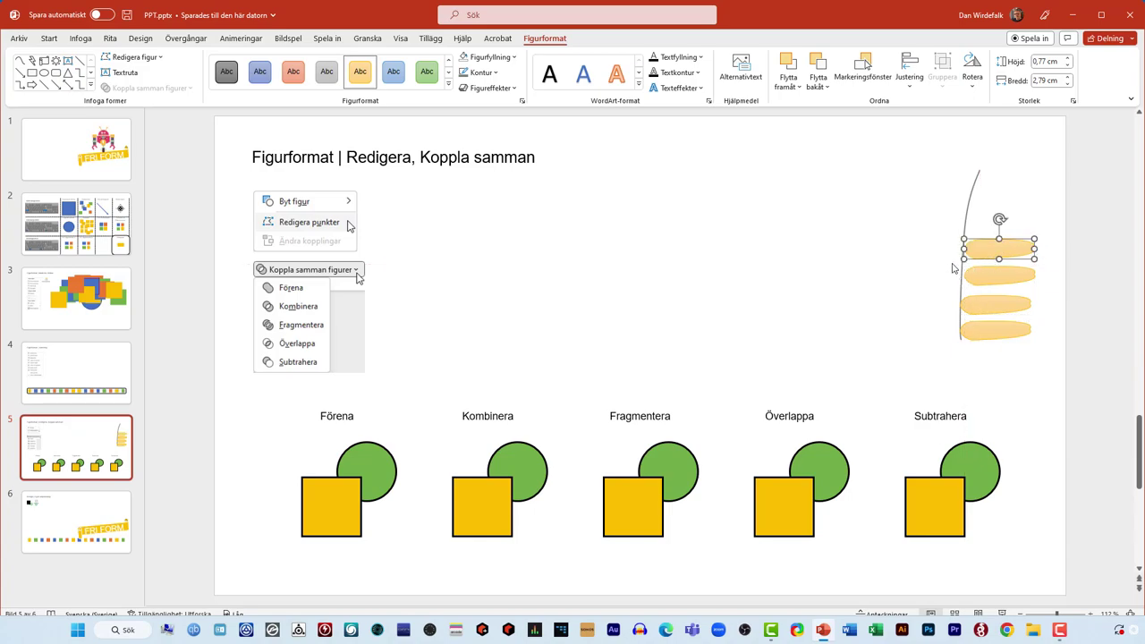
drag(1007, 252, 999, 218)
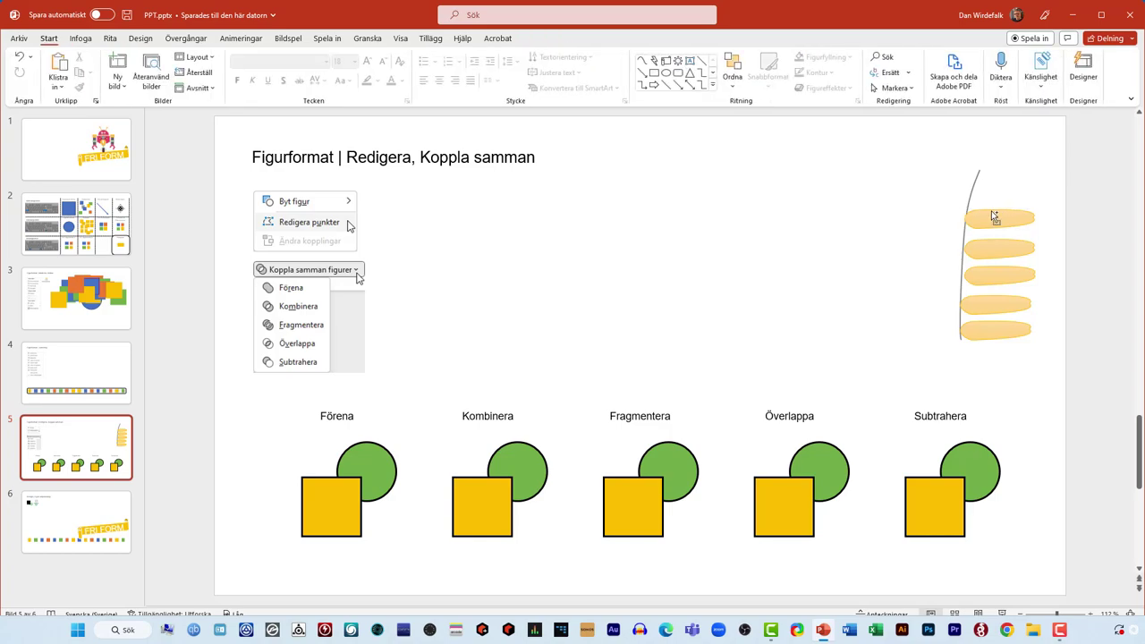
drag(991, 215, 995, 190)
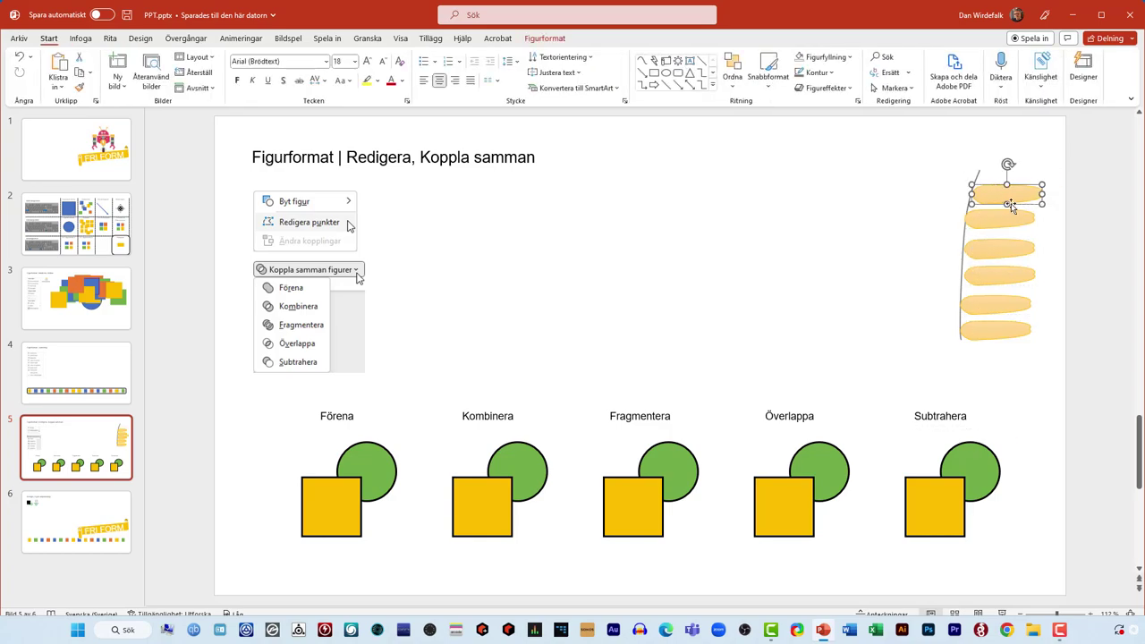
Select the whole leaf stack and duplicate it to the left side of the stem.
shift+click(997, 219)
shift+click(995, 248)
shift+click(986, 277)
shift+click(984, 302)
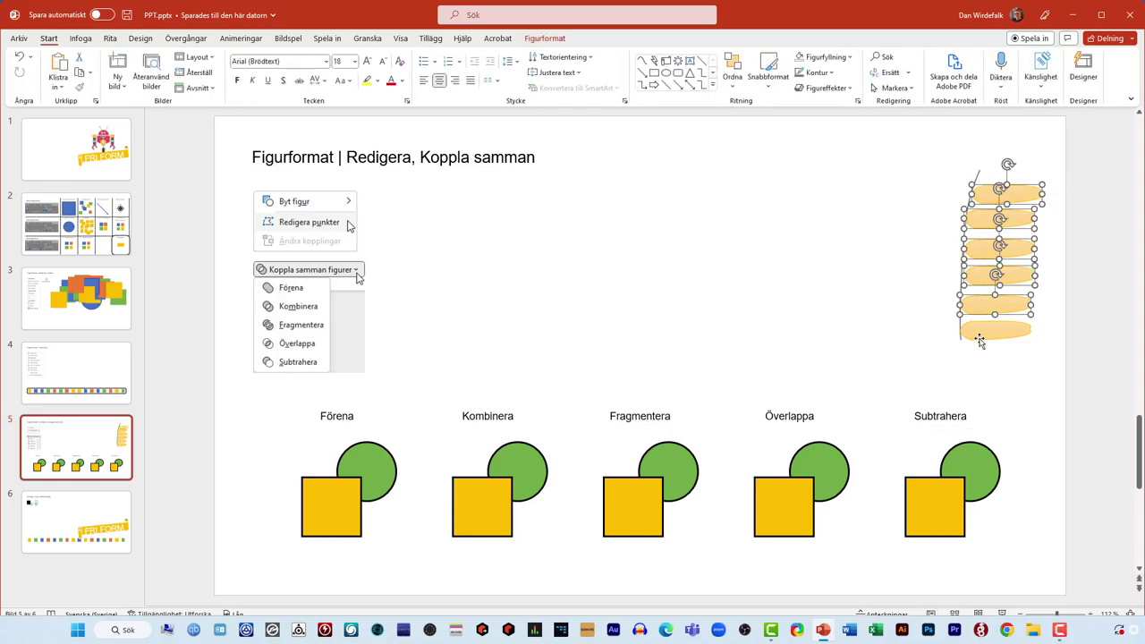
click(980, 335)
drag(1043, 373, 944, 176)
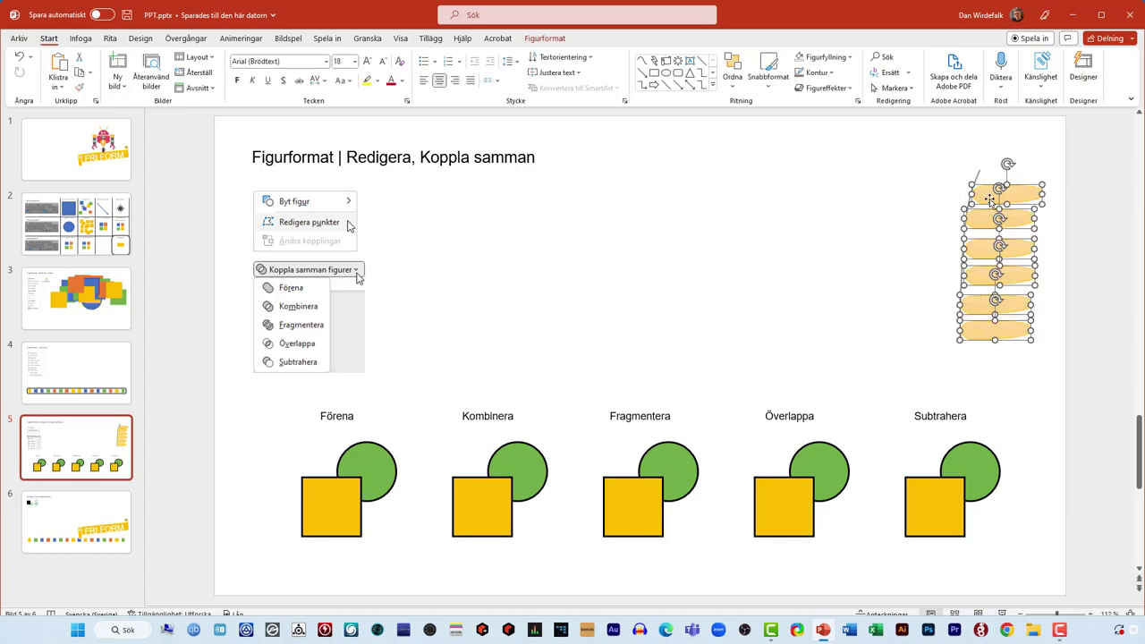
mouse_move(989, 201)
mouse_down()
mouse_move(913, 200)
mouse_move(863, 146)
mouse_move(861, 292)
mouse_up()
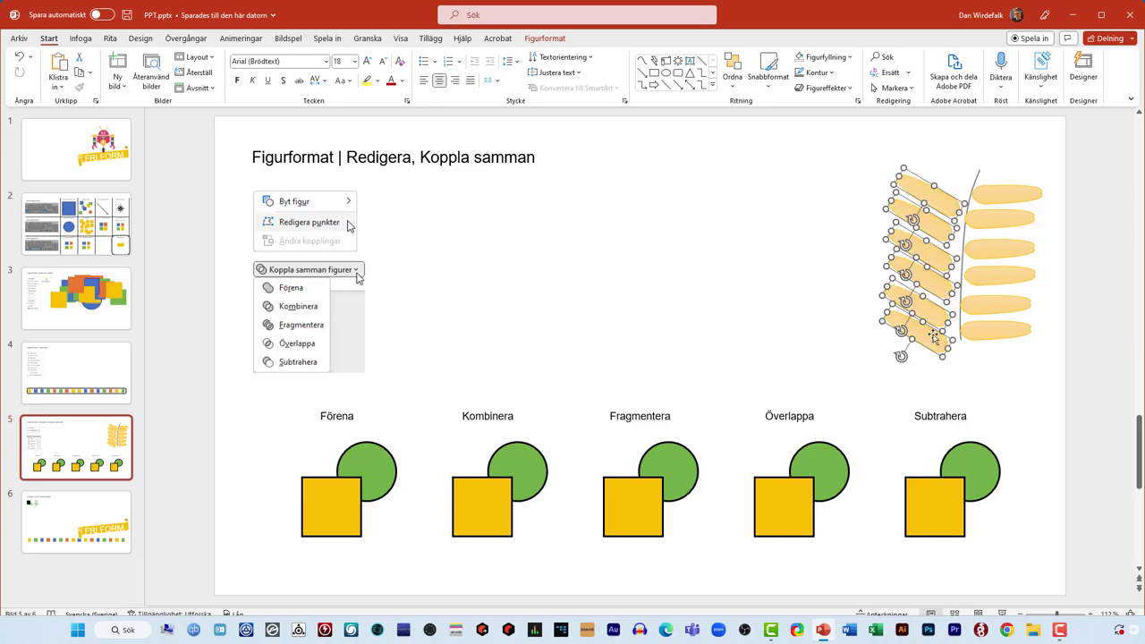
drag(933, 336, 936, 327)
Rotate the right-hand leaves counter-clockwise so they angle upward along the stem.
mouse_move(1027, 374)
mouse_down()
mouse_move(1002, 178)
mouse_move(934, 393)
mouse_up()
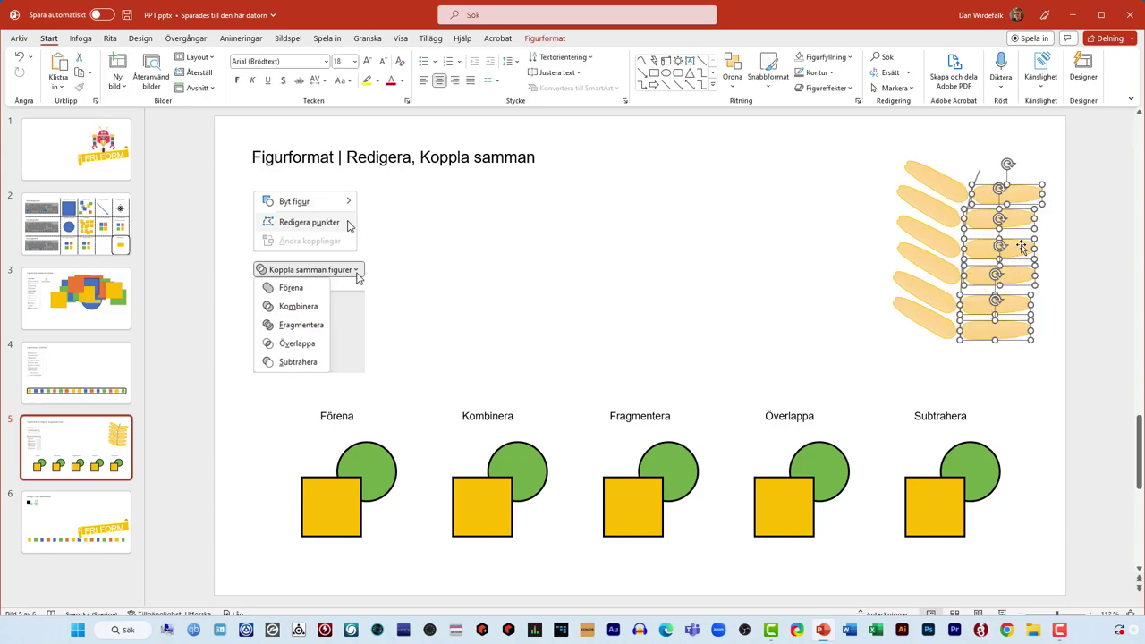
drag(1007, 163, 995, 158)
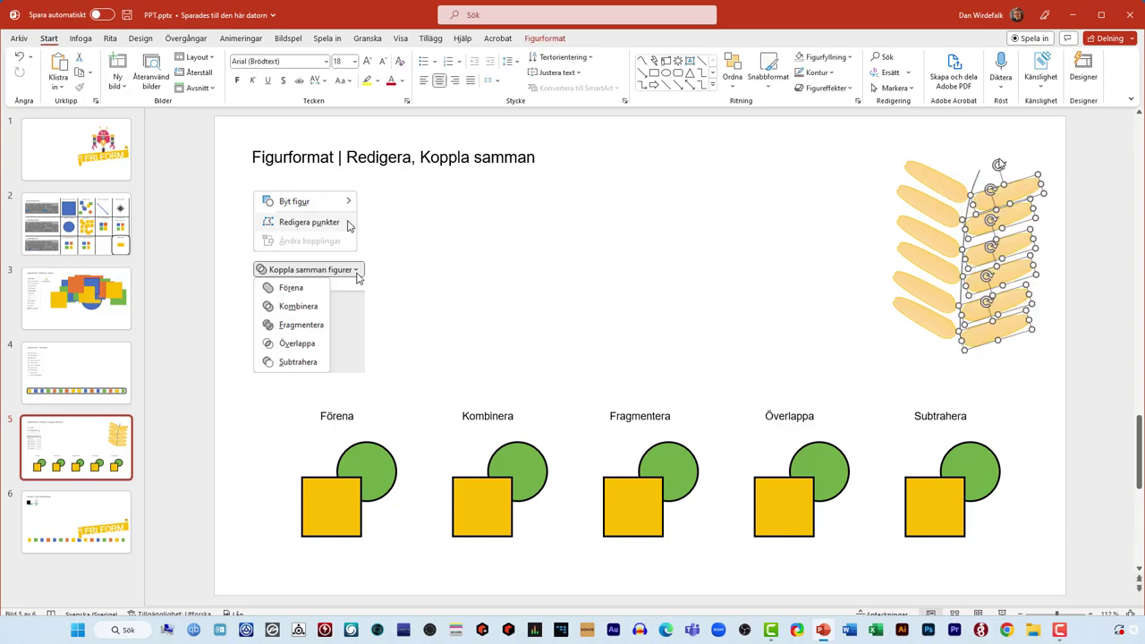
click(1061, 158)
click(996, 229)
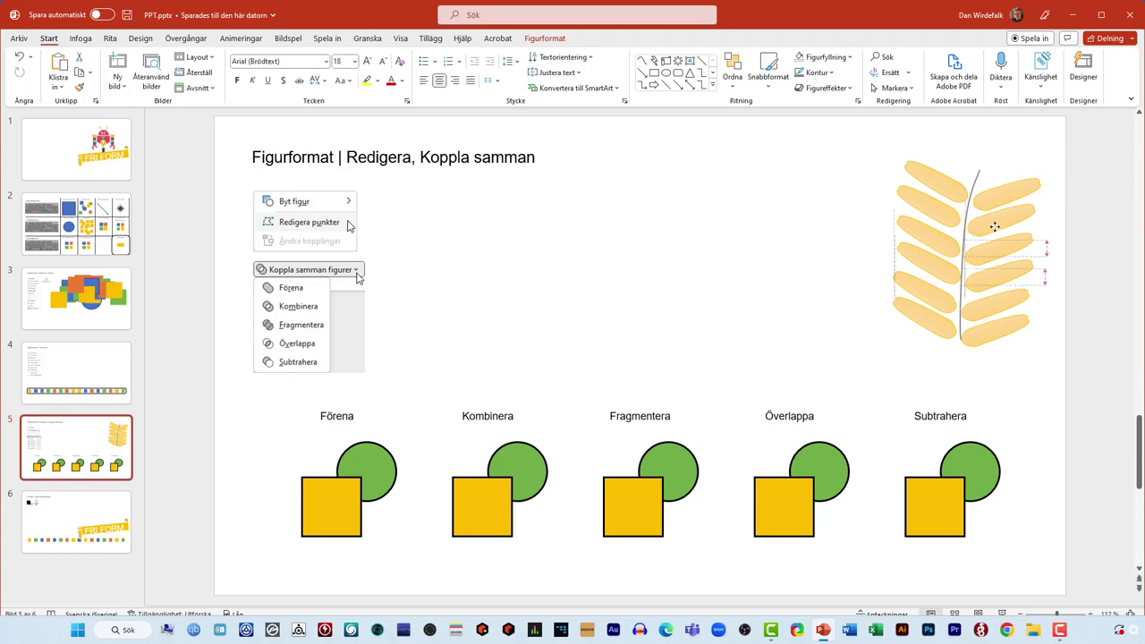
Move leaves to the stem's lower end and tip, turning the top leaf to a steeper angle.
click(954, 280)
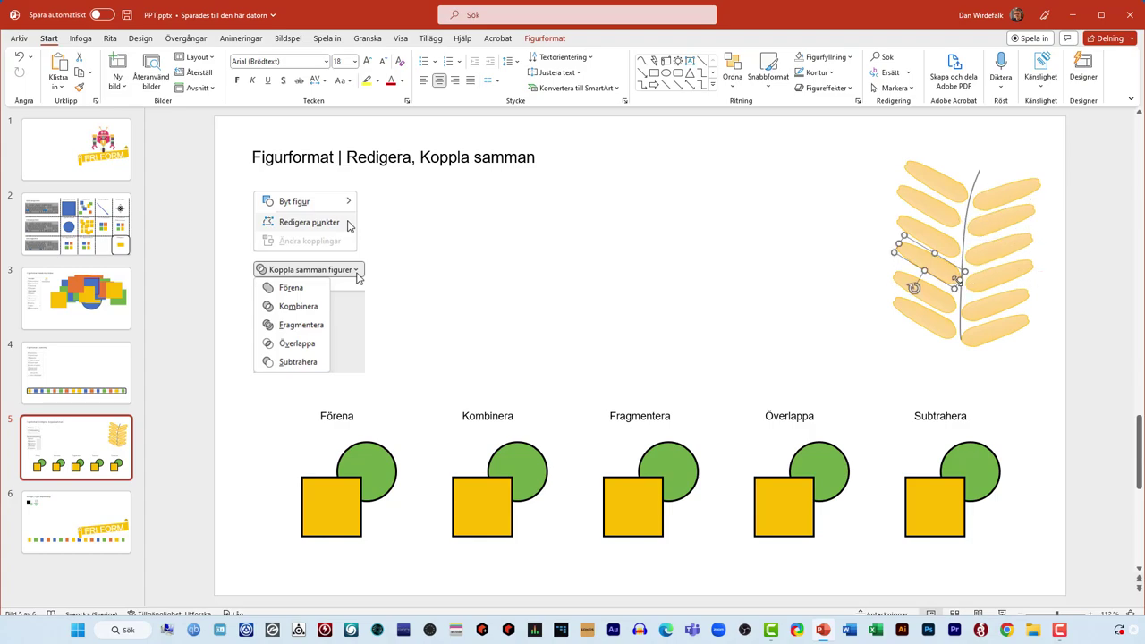
mouse_move(954, 279)
mouse_down()
mouse_move(951, 333)
mouse_move(997, 324)
mouse_move(1001, 239)
mouse_up()
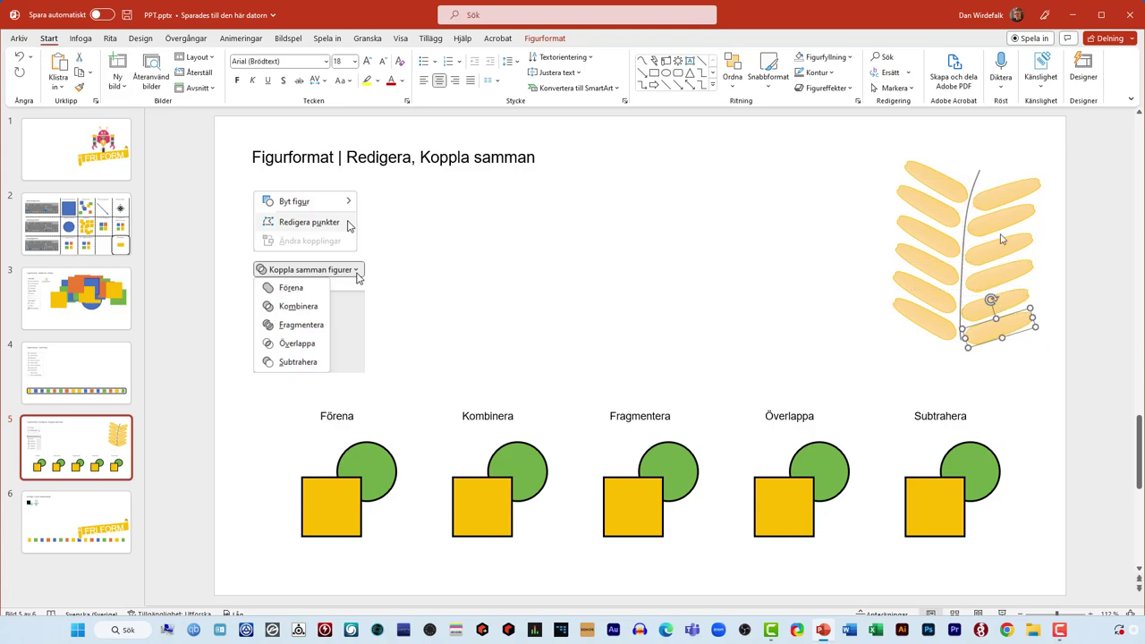
click(1007, 201)
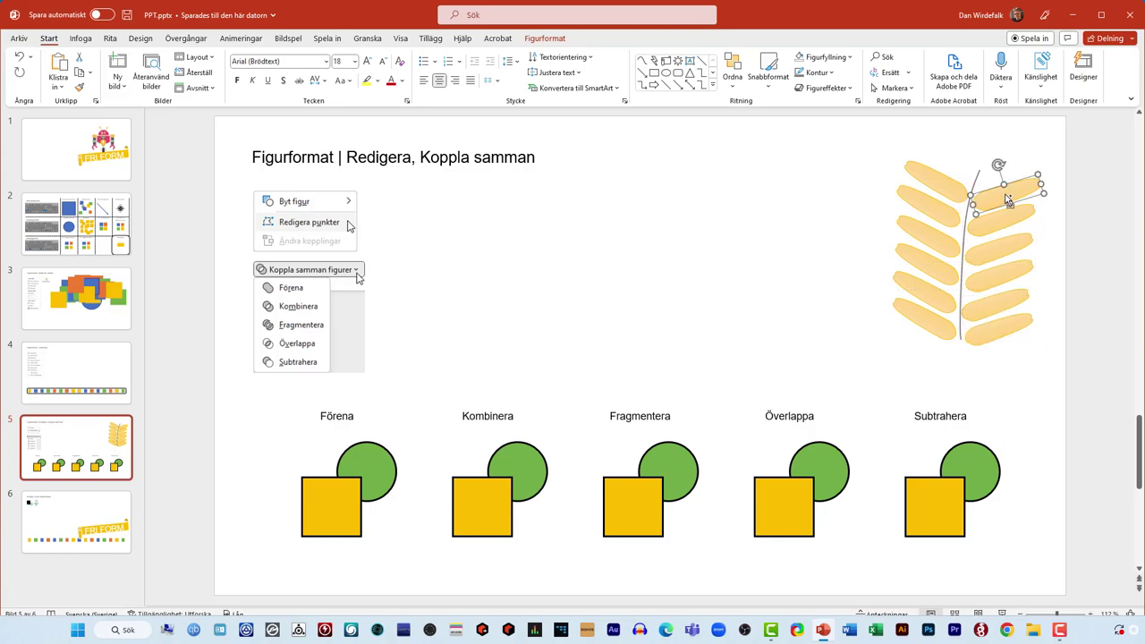
drag(992, 204, 982, 173)
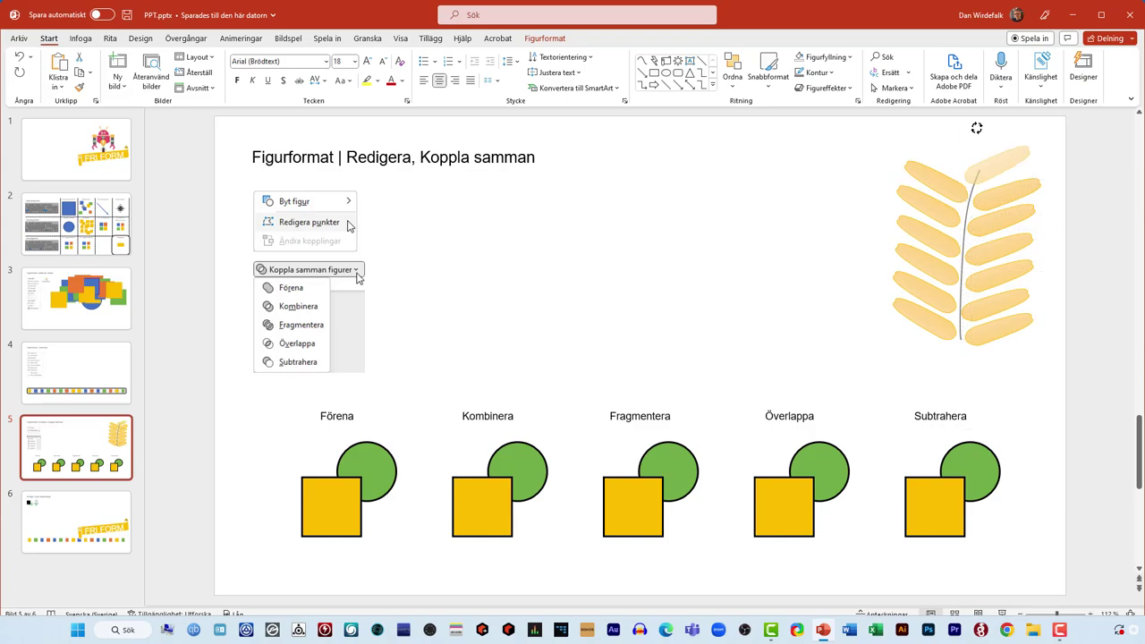
drag(987, 135, 951, 133)
drag(990, 174, 983, 166)
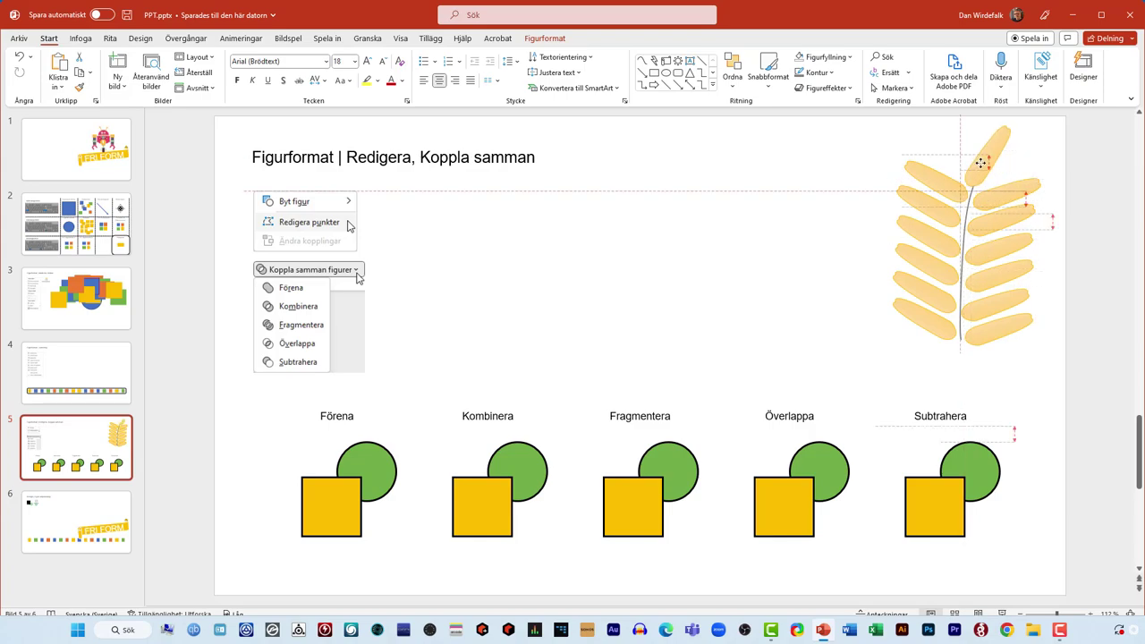
Select all the fern's leaves and drag the frond left toward the slide centre.
drag(1047, 402, 897, 118)
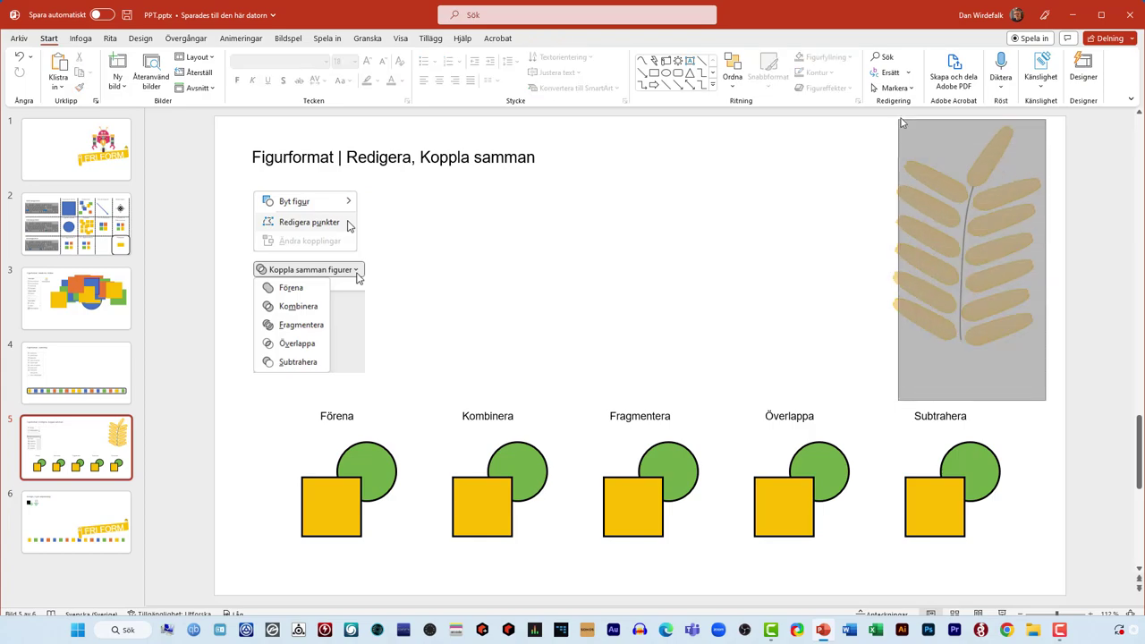
drag(1074, 371, 867, 113)
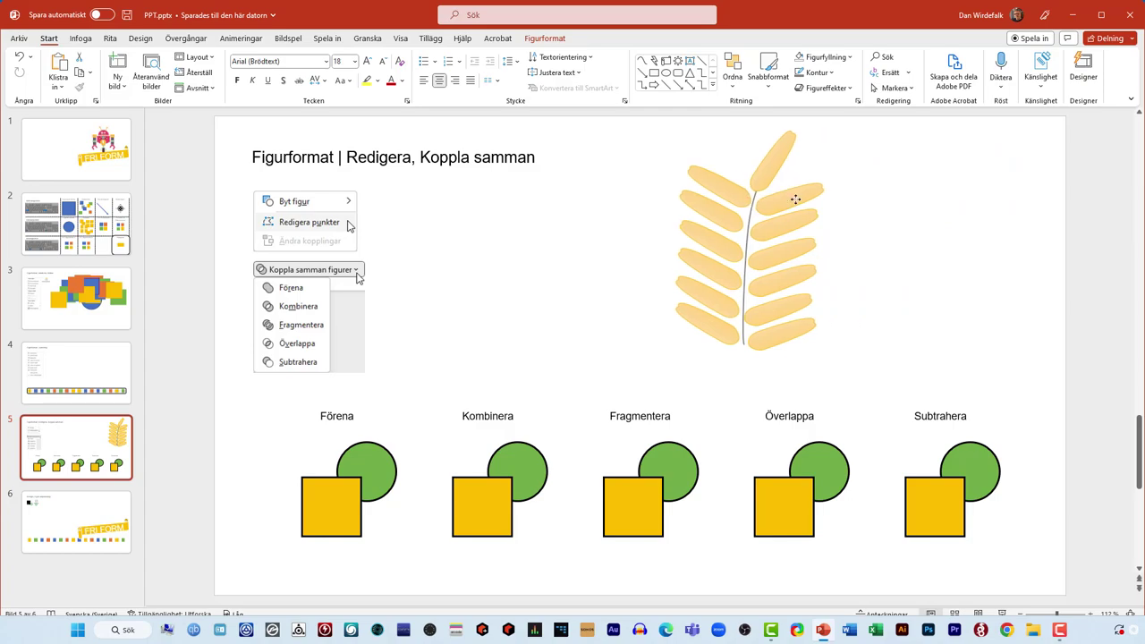
drag(1012, 209, 750, 227)
click(899, 207)
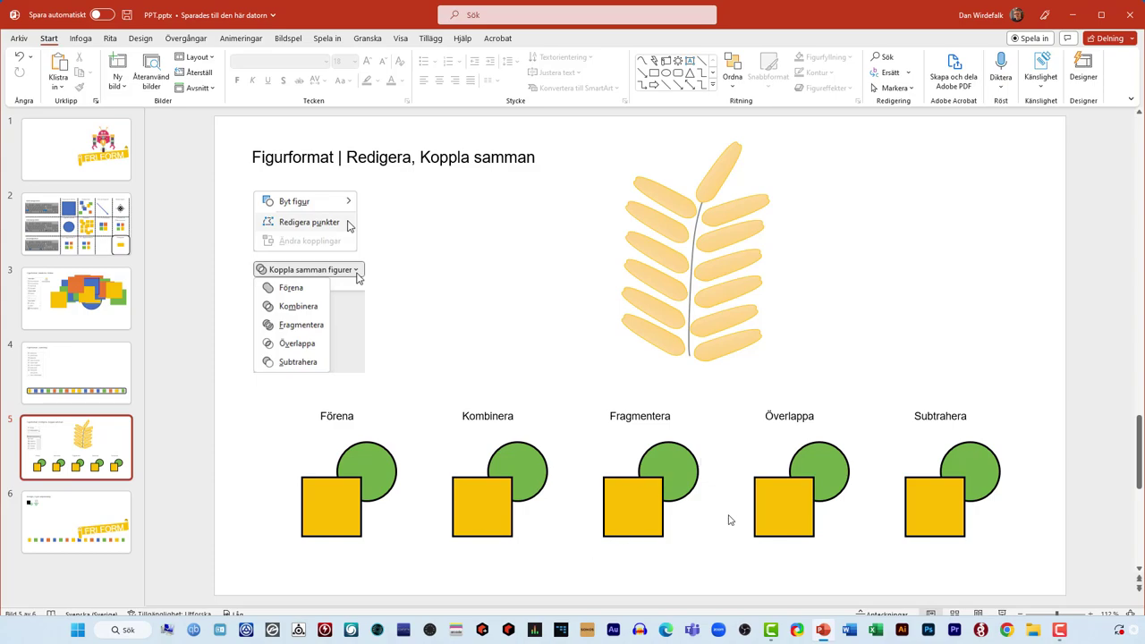
Merge the Förena circle and square with Koppla samman figurer > Förena.
click(371, 463)
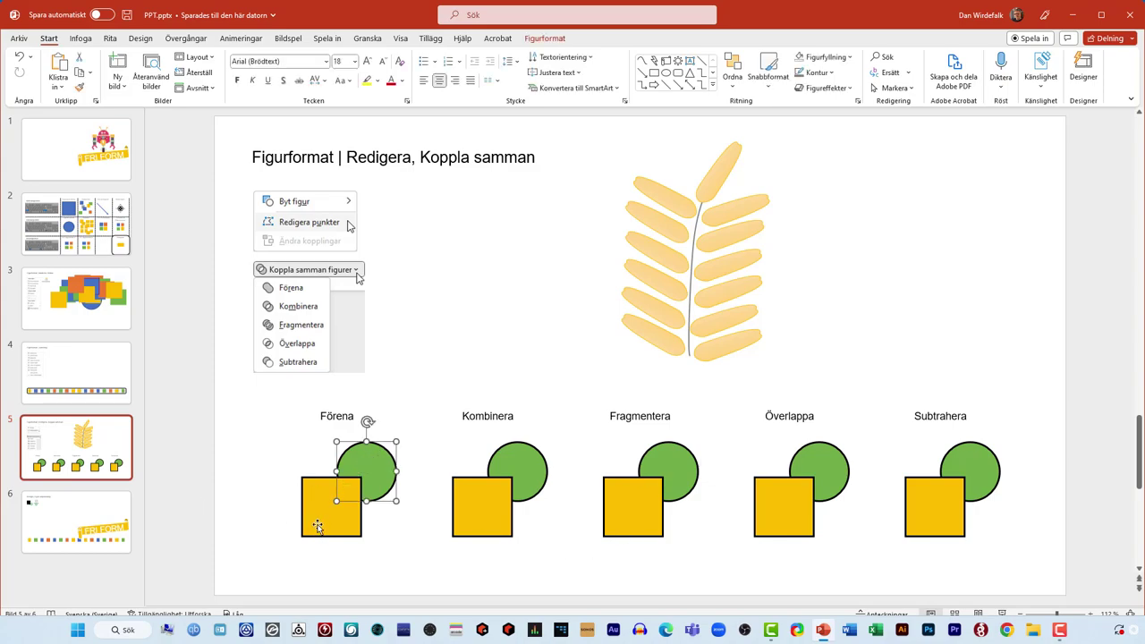
shift+click(320, 519)
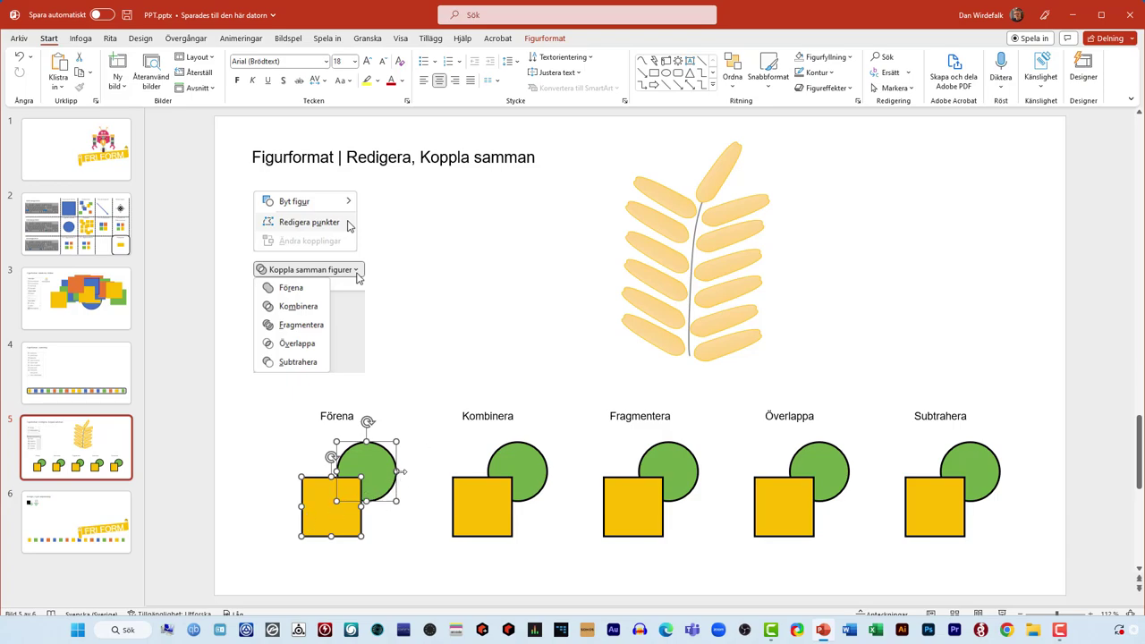
click(545, 37)
click(148, 88)
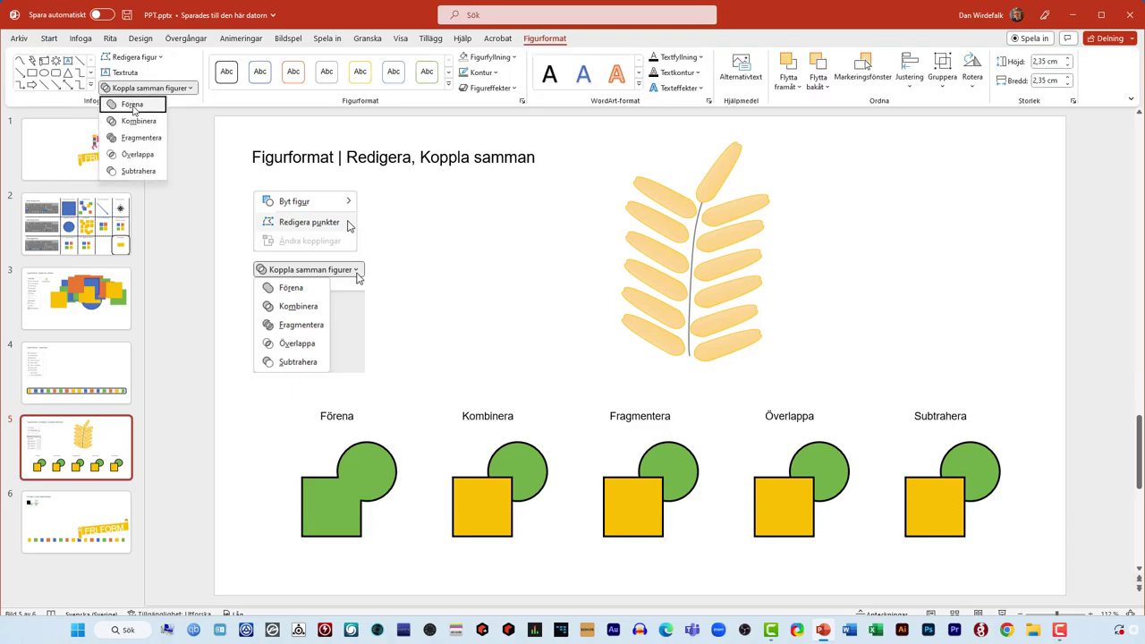
click(132, 104)
click(407, 525)
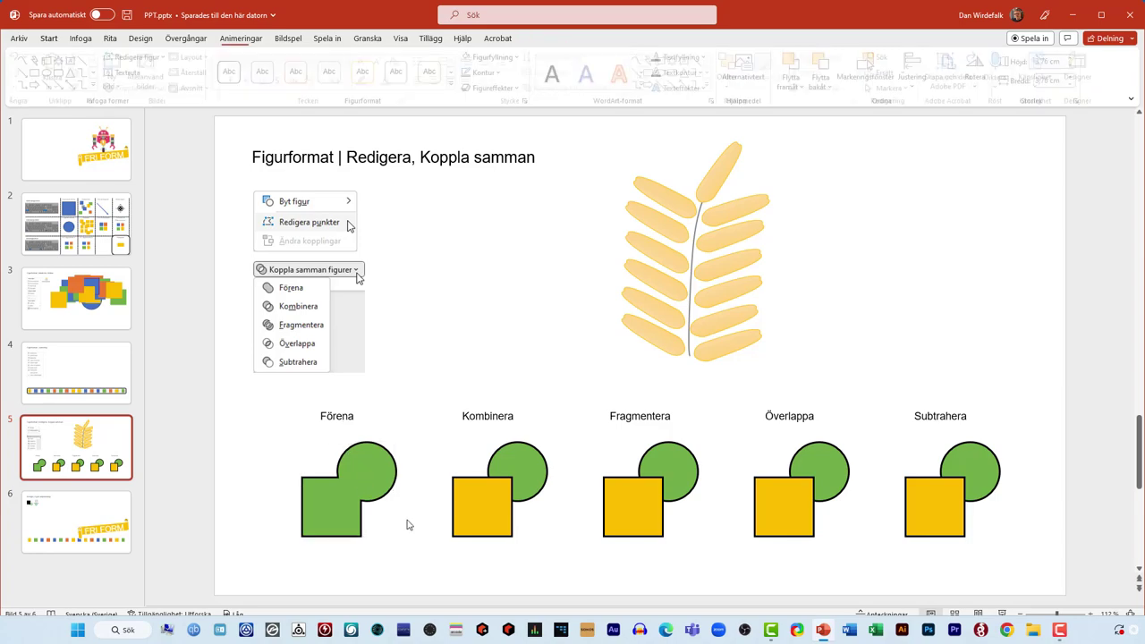
Show the merged Förena shape's edit points with Redigera punkter, then deselect it.
click(374, 470)
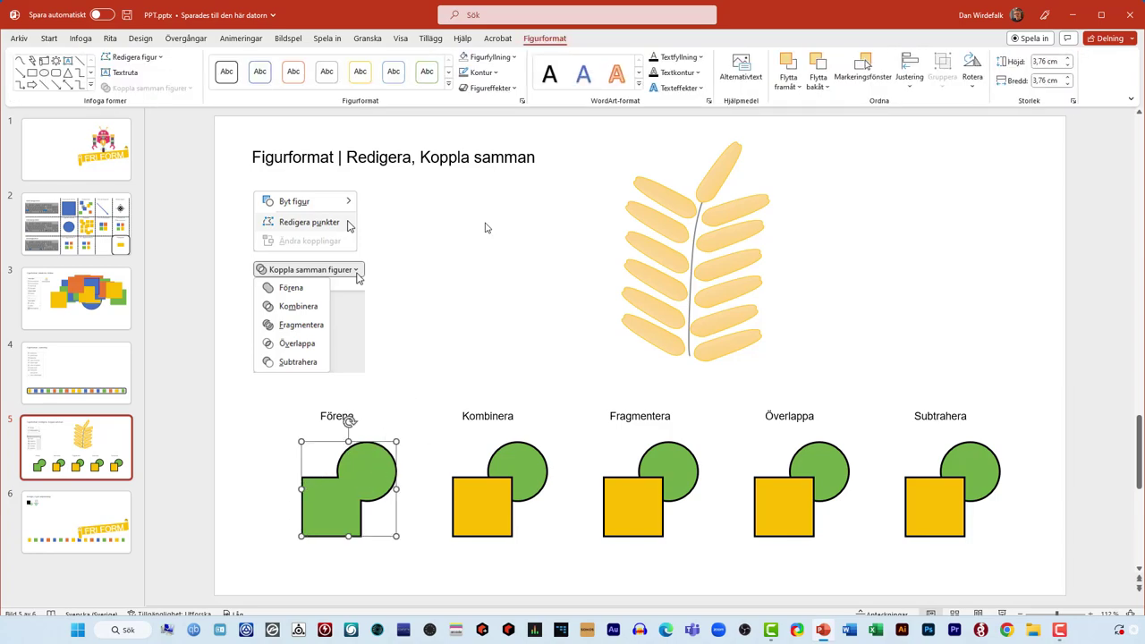
click(161, 57)
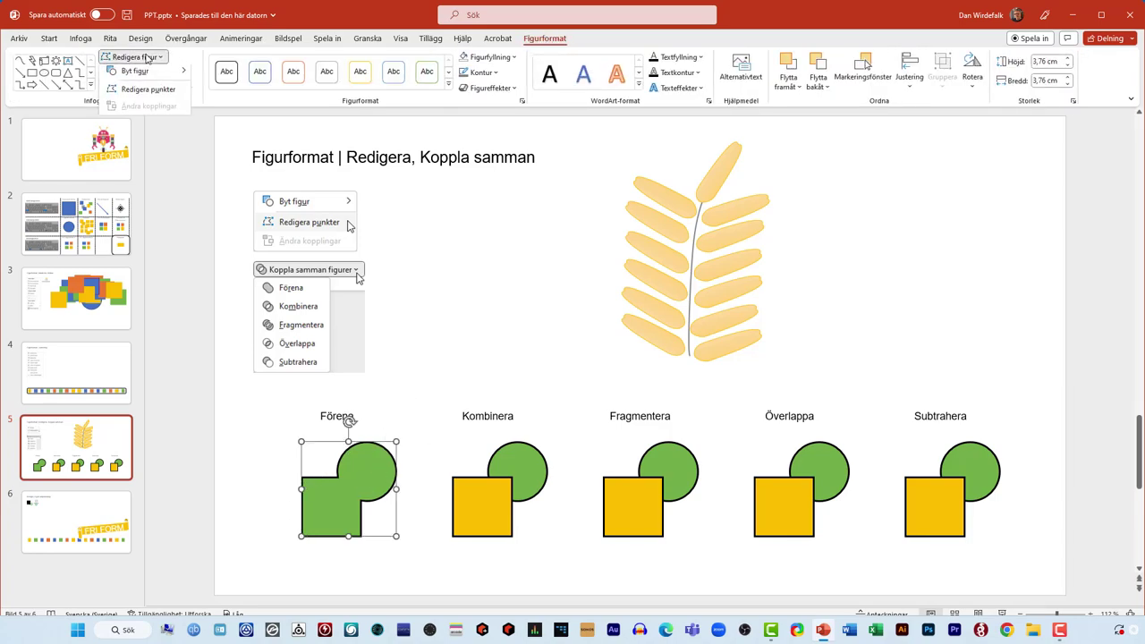
click(148, 95)
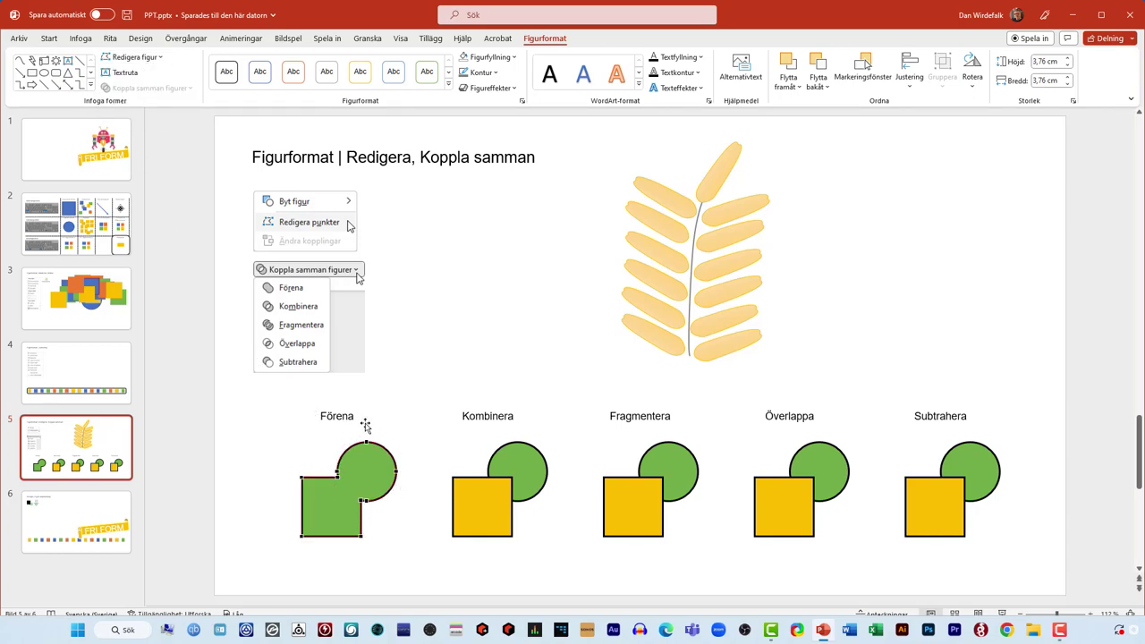
click(398, 550)
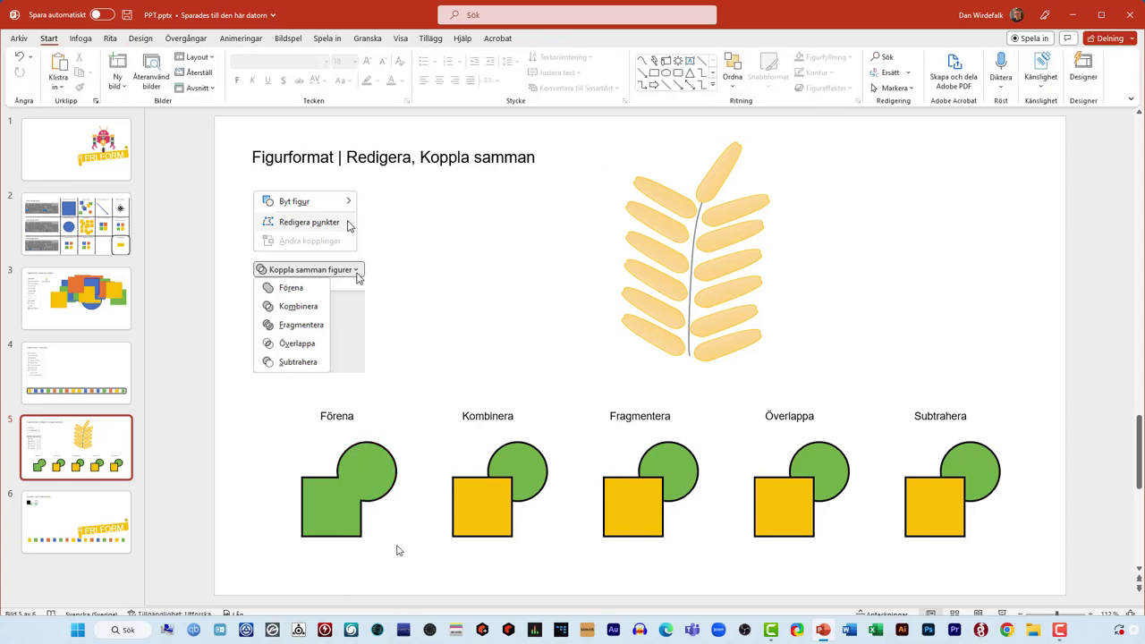
Select the Kombinera circle and square and apply Koppla samman figurer > Kombinera.
click(531, 468)
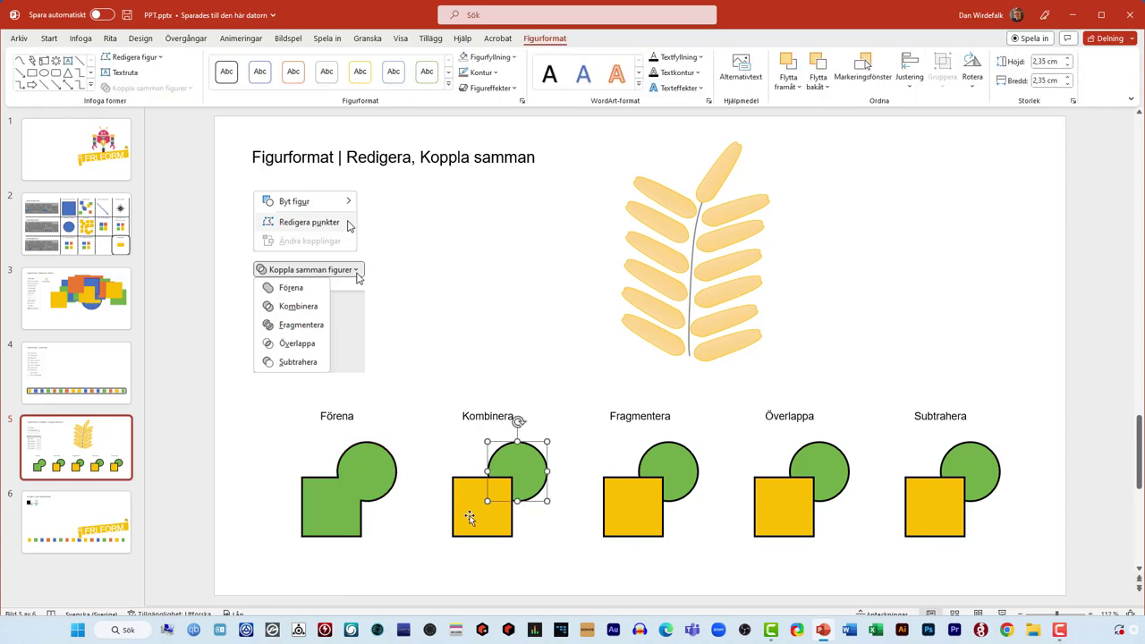
shift+click(481, 501)
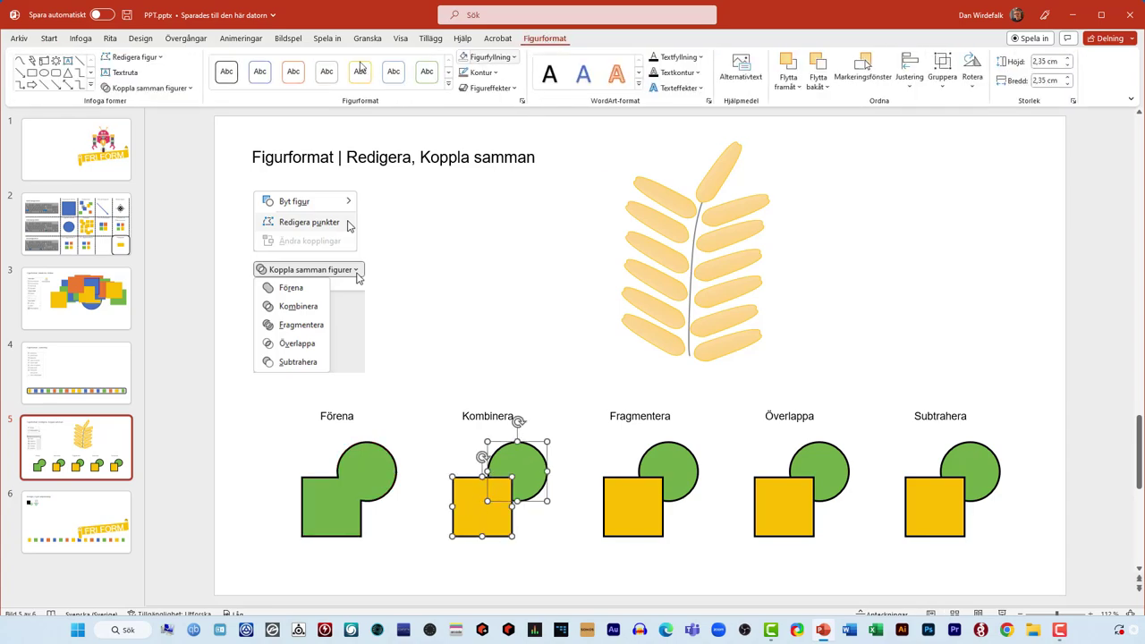
click(148, 88)
click(139, 122)
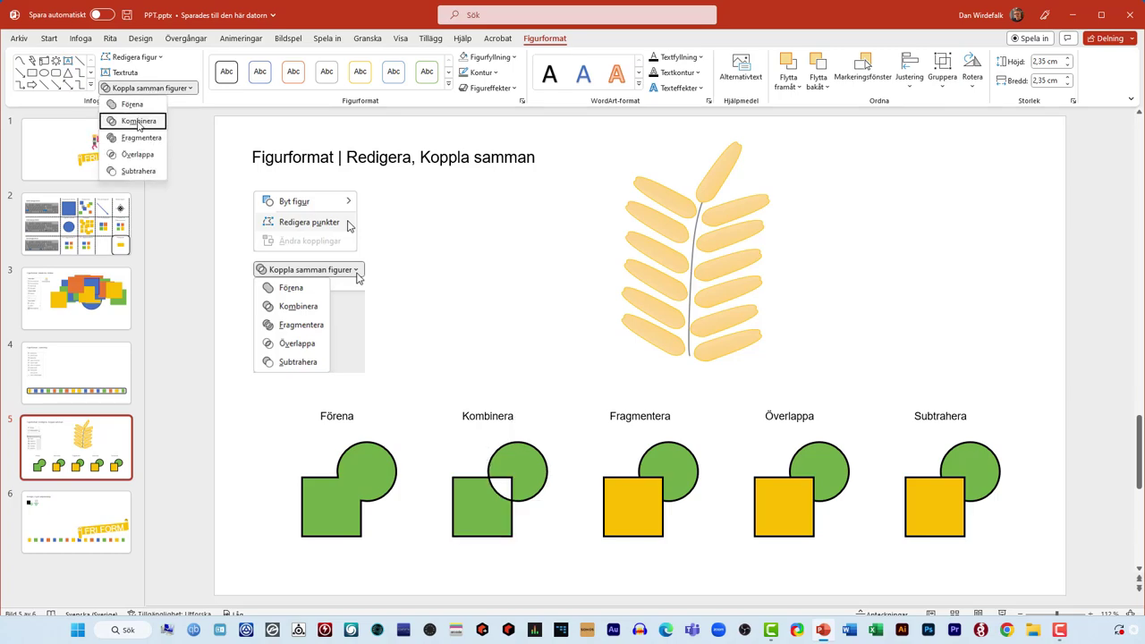
click(526, 364)
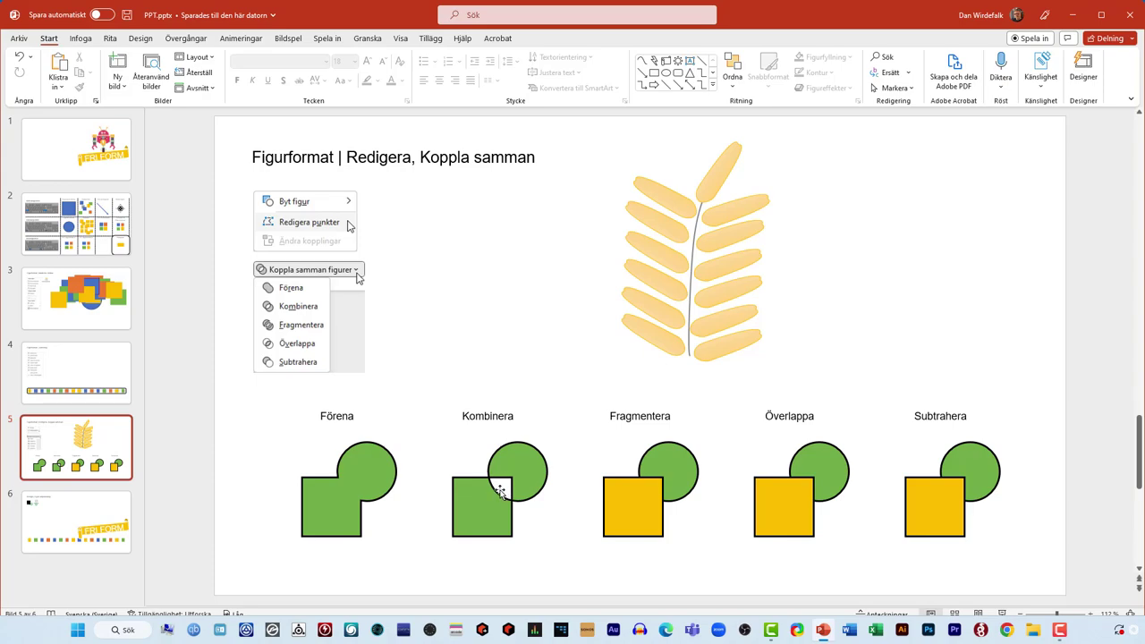
click(535, 474)
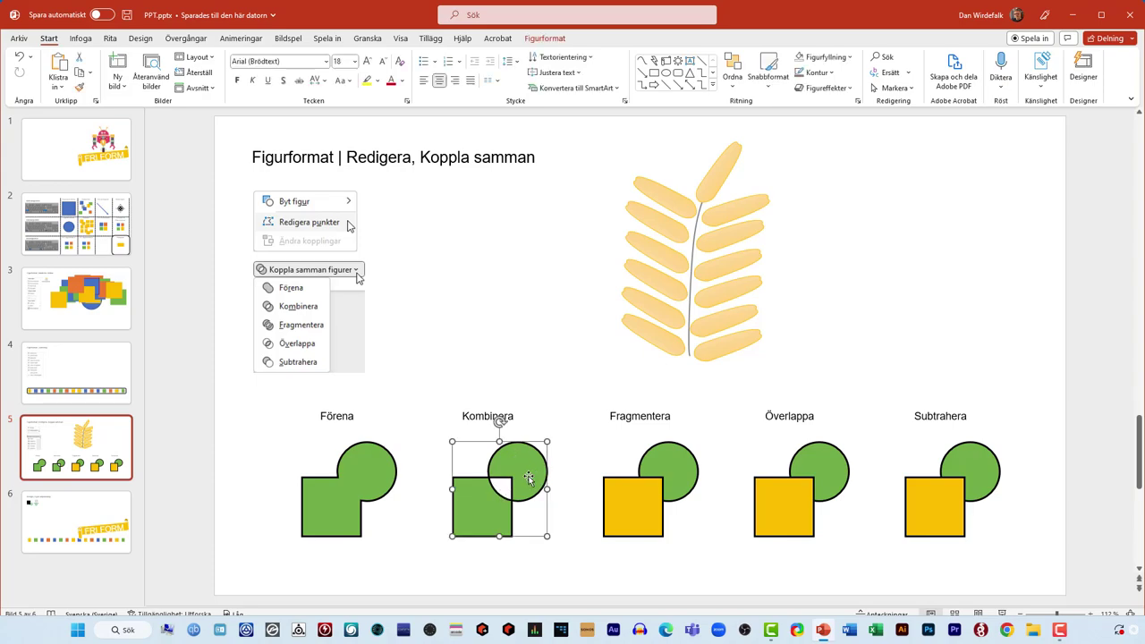
Split the Fragmentera circle and square with Koppla samman figurer > Fragmentera.
click(540, 389)
click(689, 469)
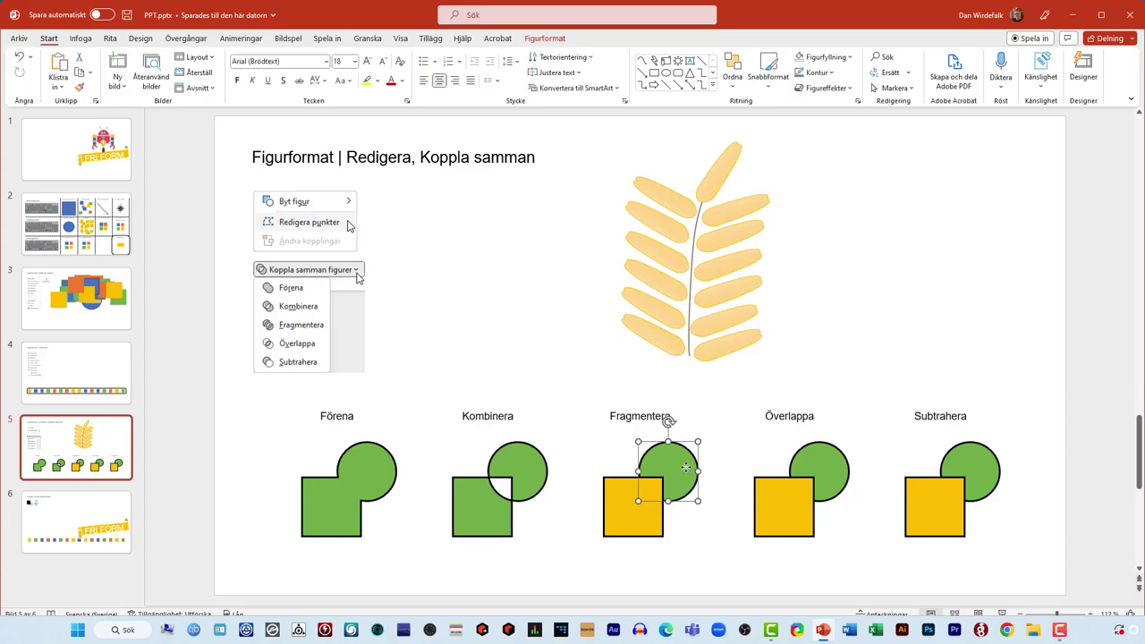
shift+click(639, 517)
click(545, 39)
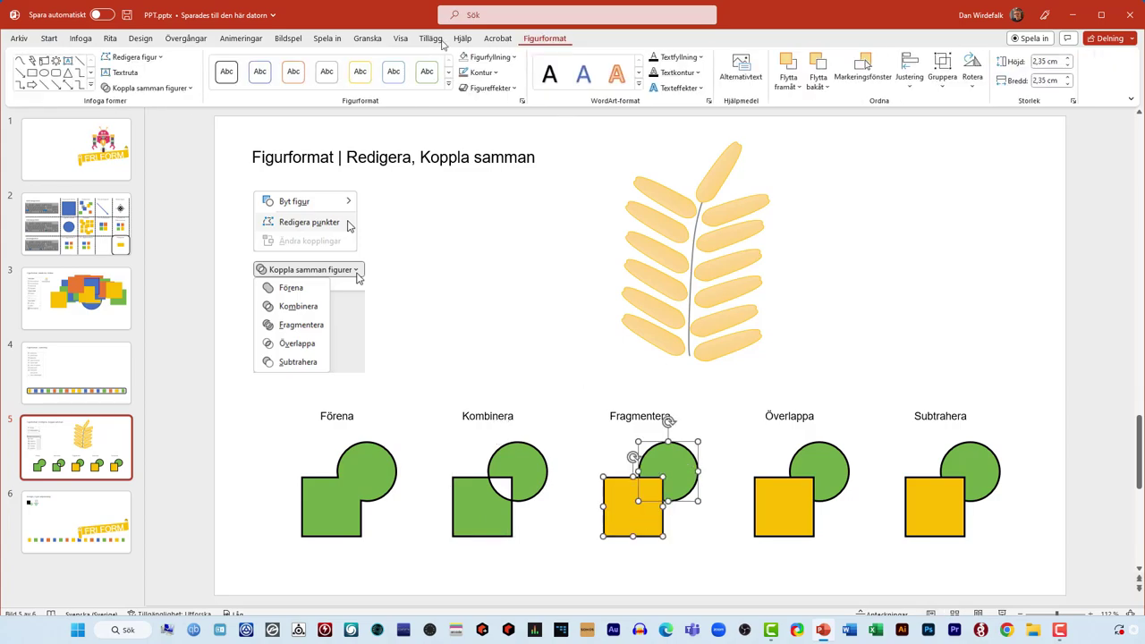
click(148, 88)
click(132, 139)
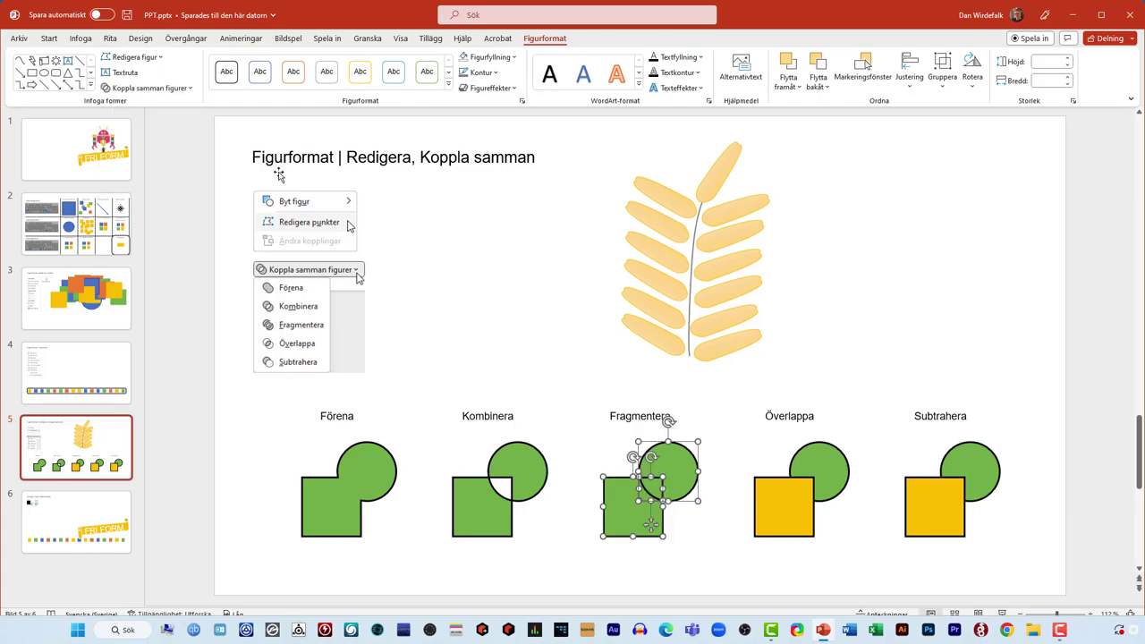
click(686, 555)
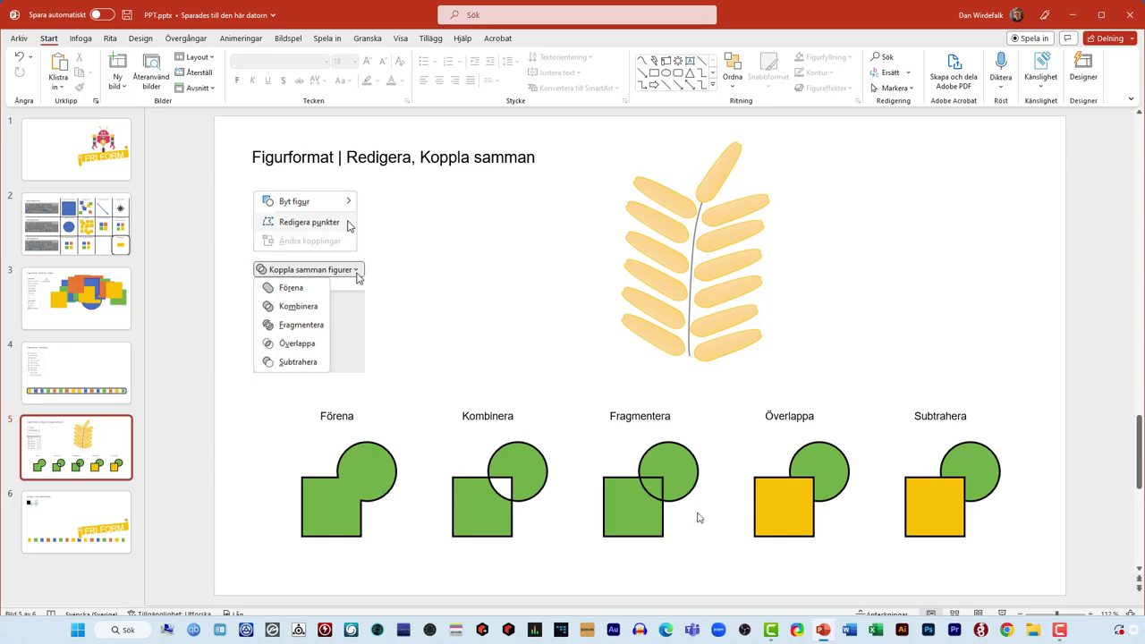
Drag the lens-shaped overlap fragment and the square and circle pieces apart.
click(631, 508)
click(681, 481)
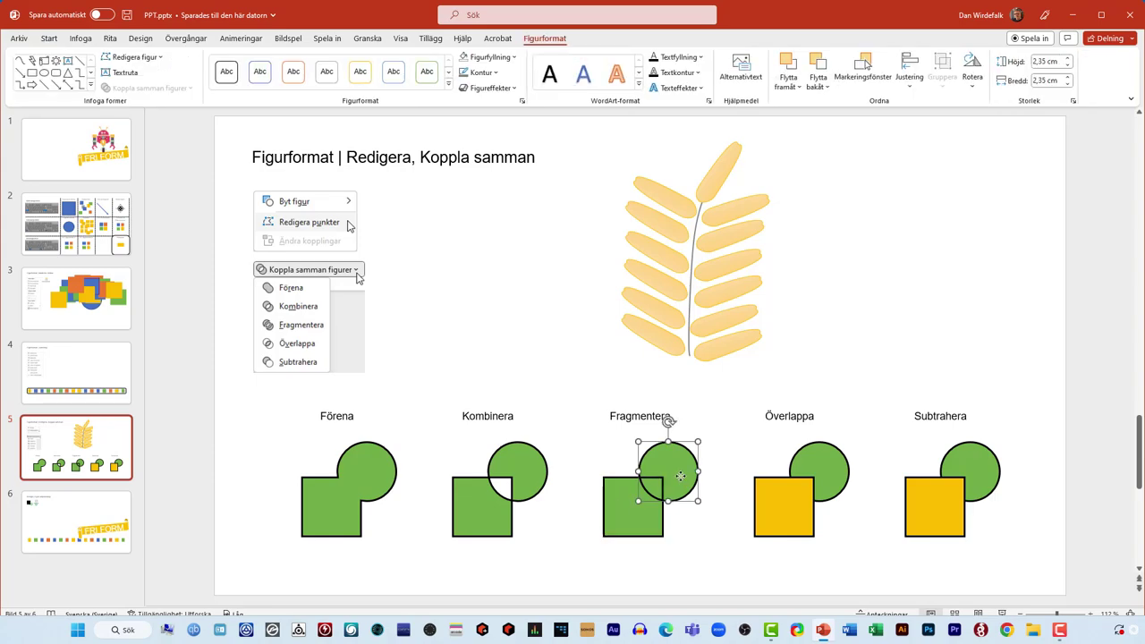
click(658, 488)
click(708, 570)
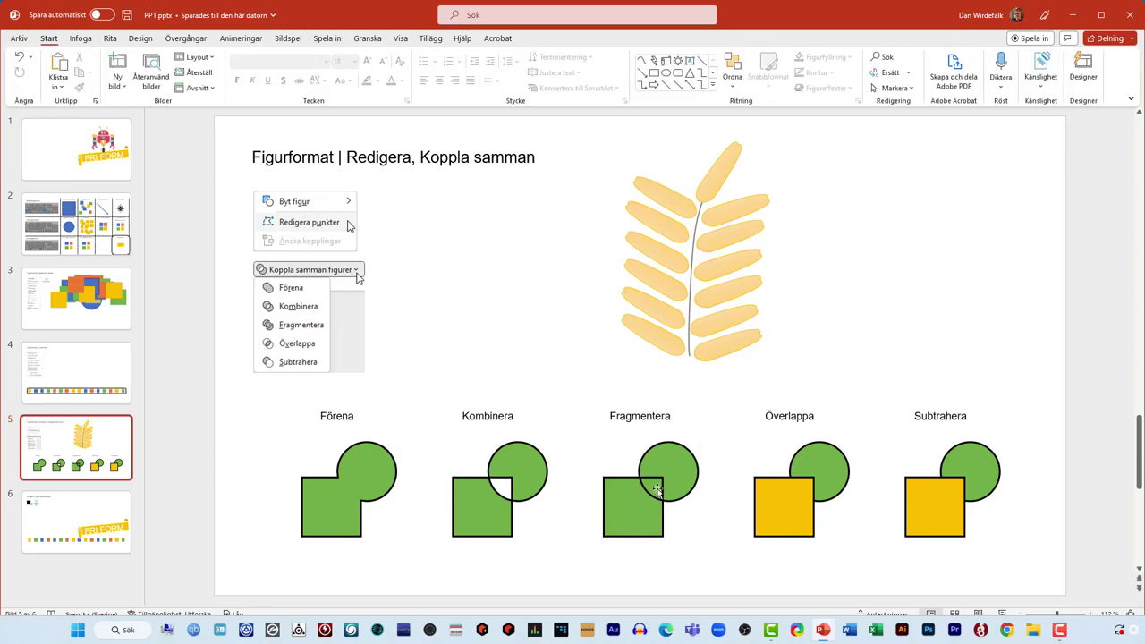
mouse_move(650, 488)
mouse_down()
mouse_move(681, 529)
mouse_move(613, 531)
mouse_up()
drag(676, 456, 683, 450)
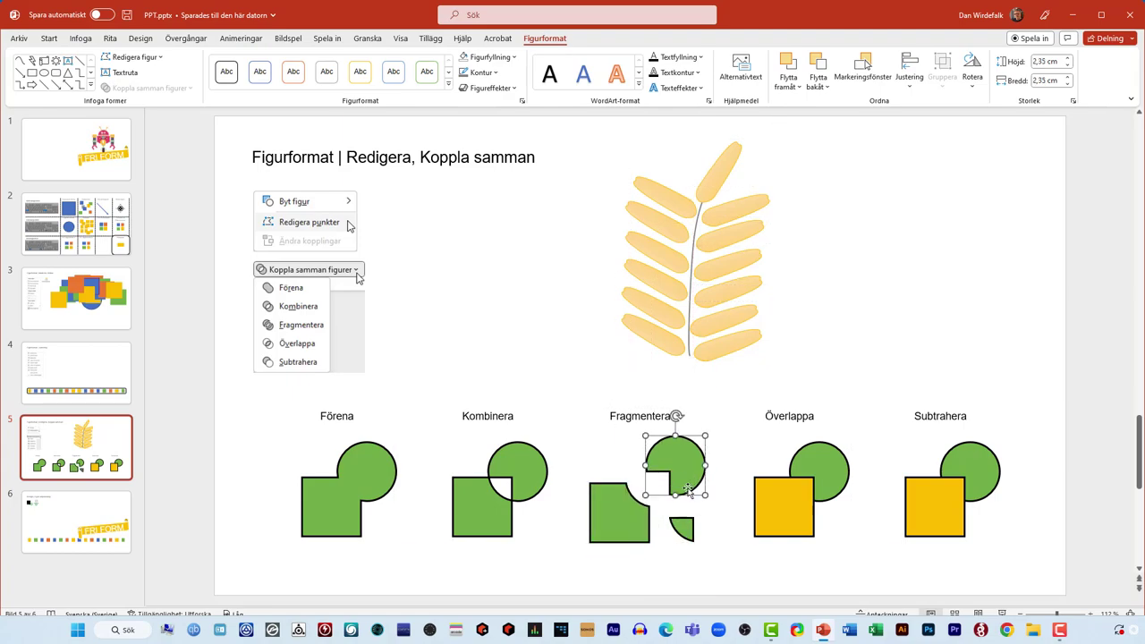
click(738, 527)
click(780, 519)
Select the Överlappa circle and square and apply Överlappa to keep only their shared piece.
shift+click(830, 439)
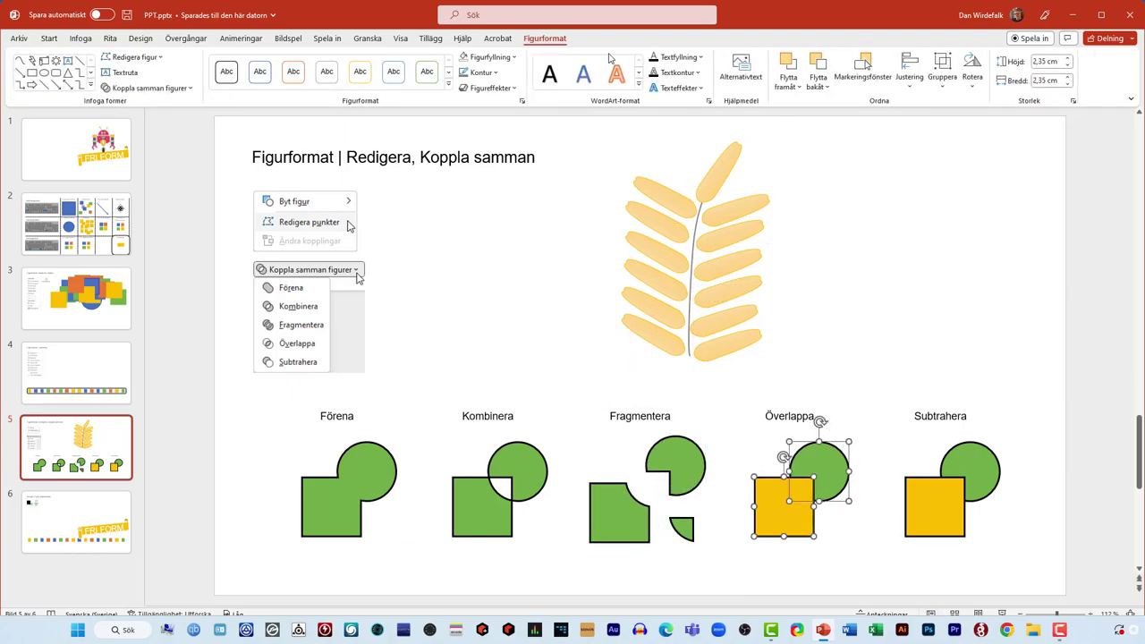
click(803, 306)
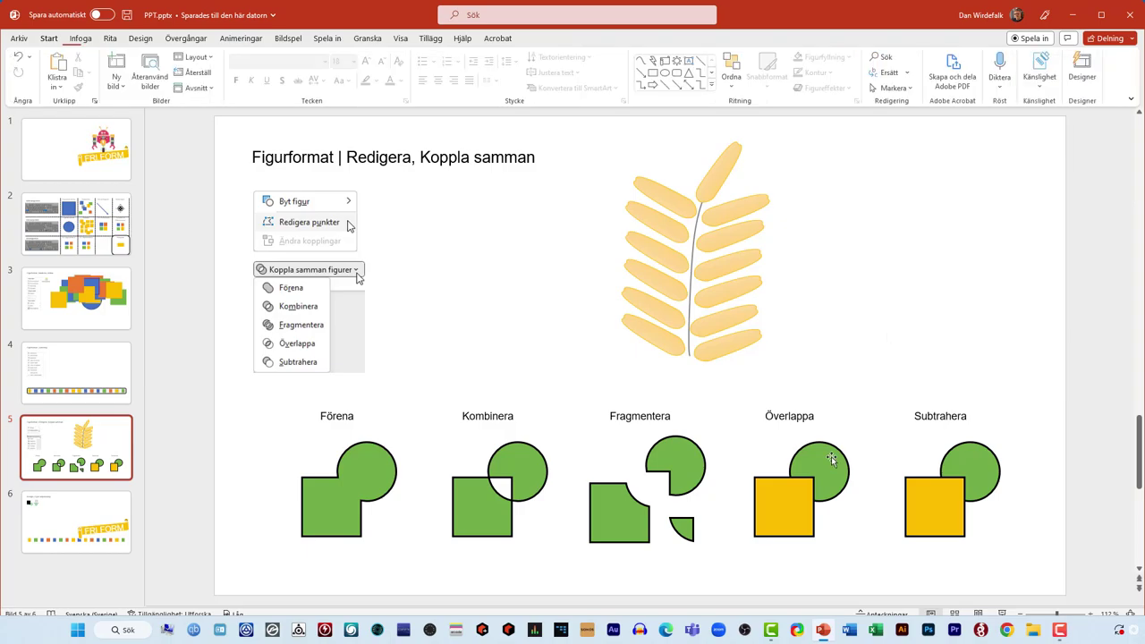
click(816, 447)
shift+click(771, 519)
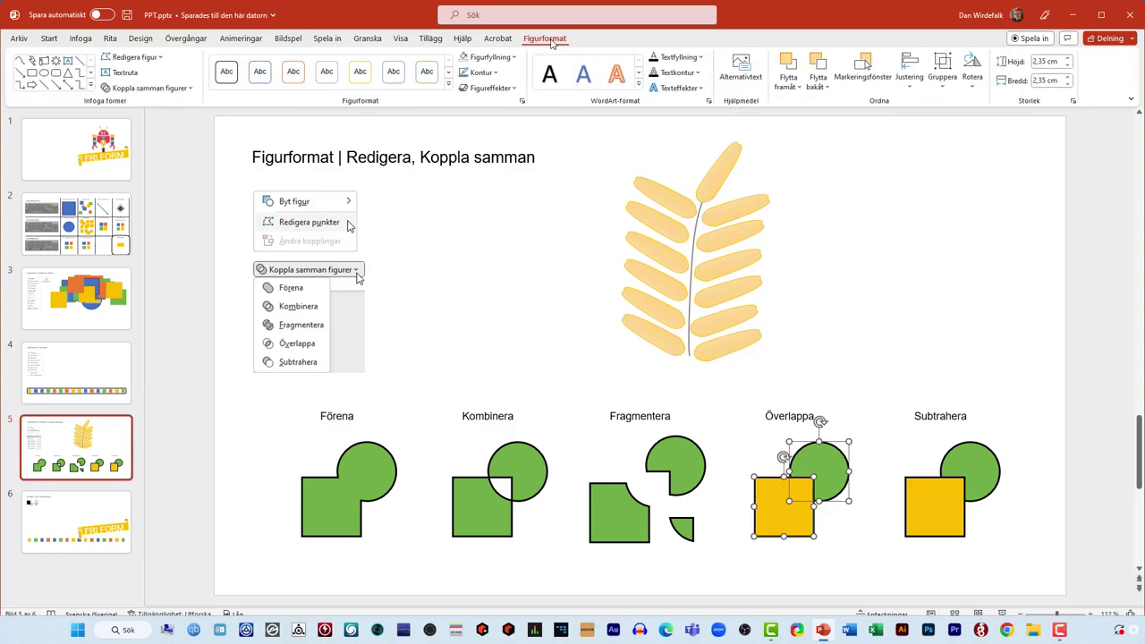
click(155, 87)
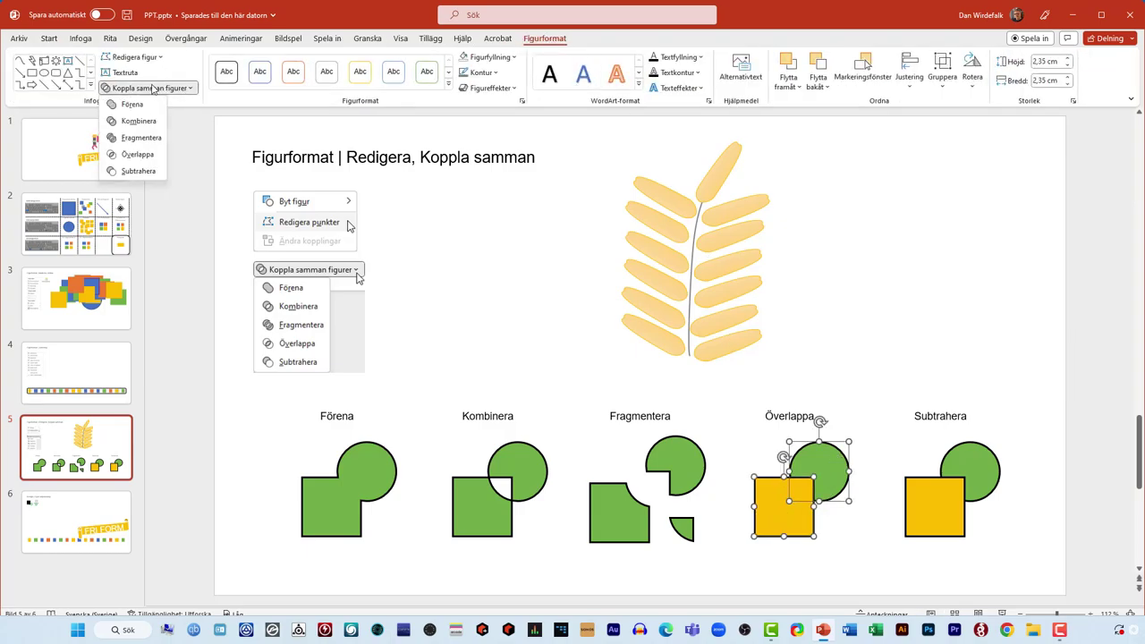
click(138, 156)
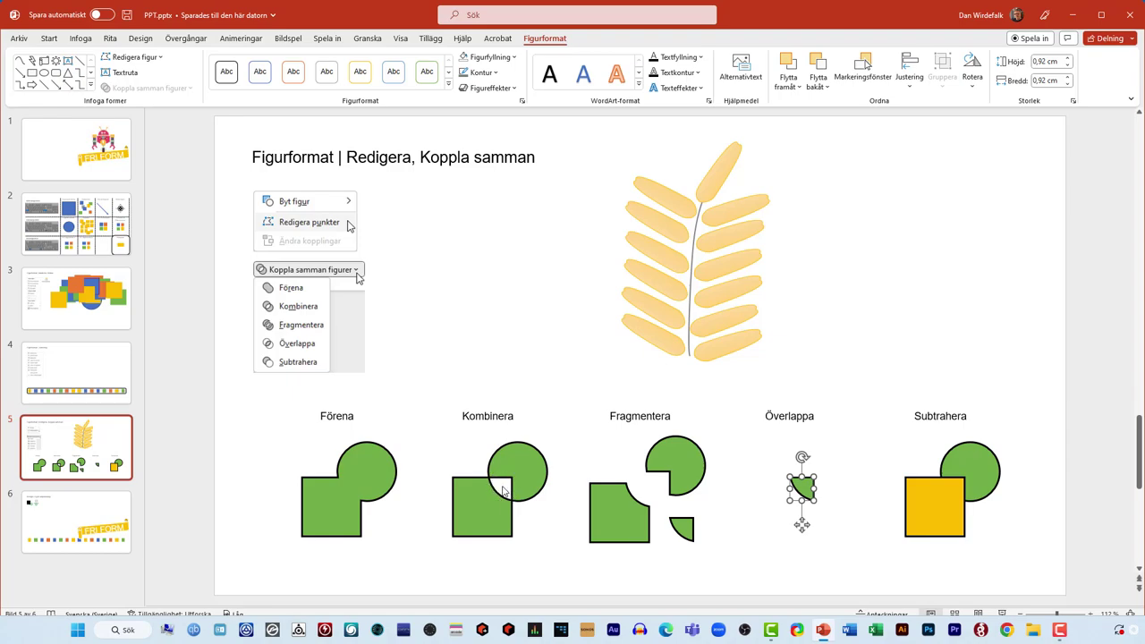
click(857, 490)
Select the Subtrahera circle and square and apply Subtrahera to notch the circle.
click(800, 482)
click(859, 479)
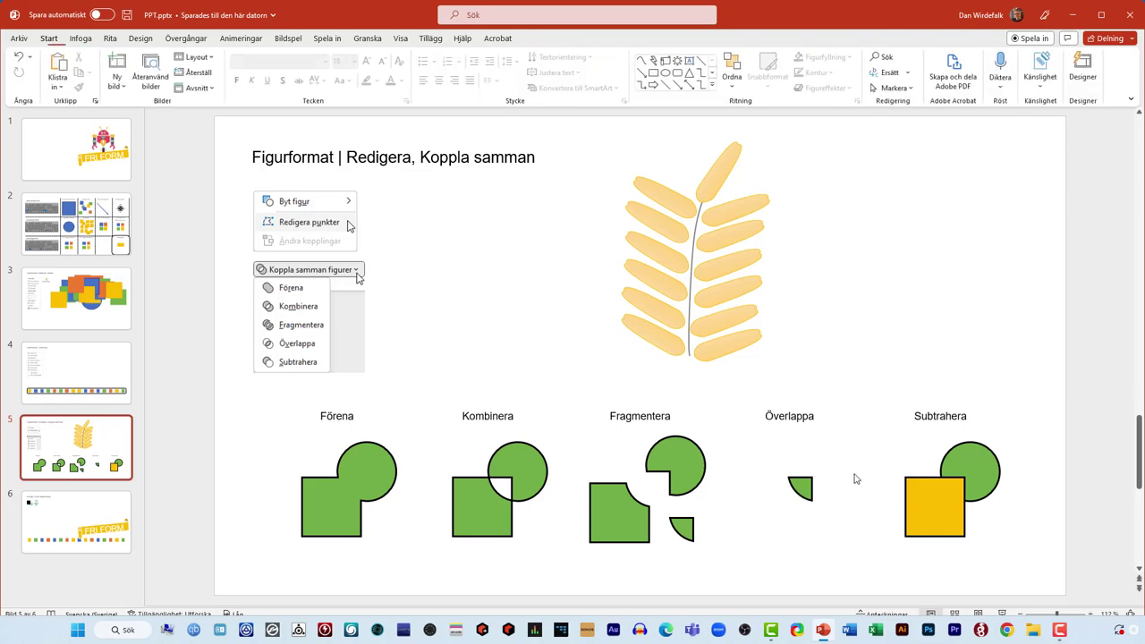
click(980, 463)
shift+click(926, 508)
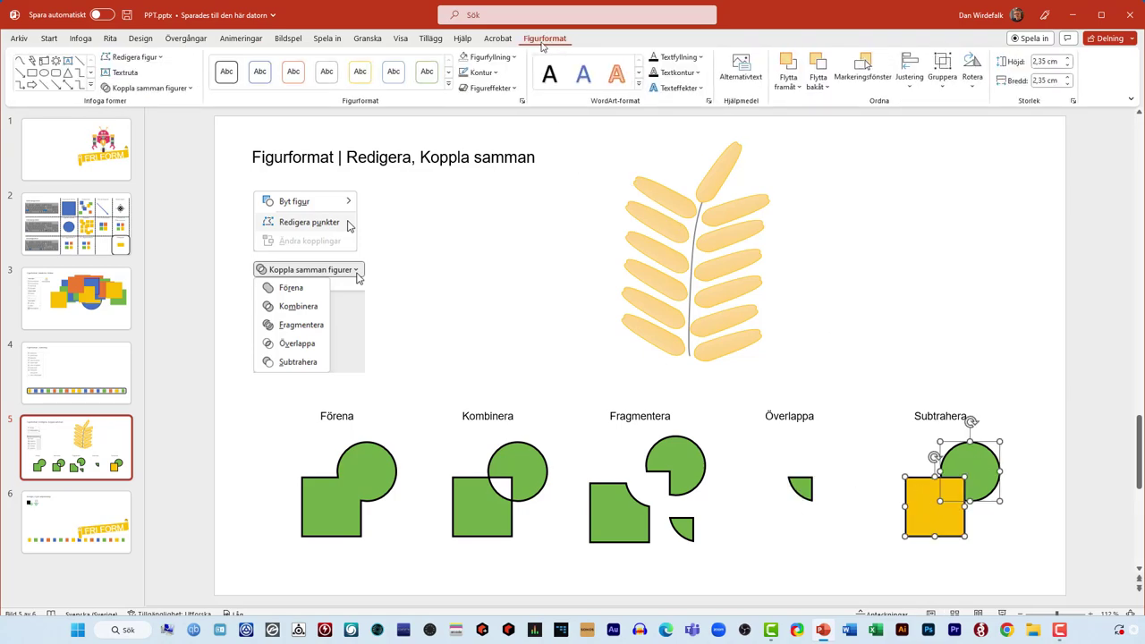
click(147, 88)
click(126, 178)
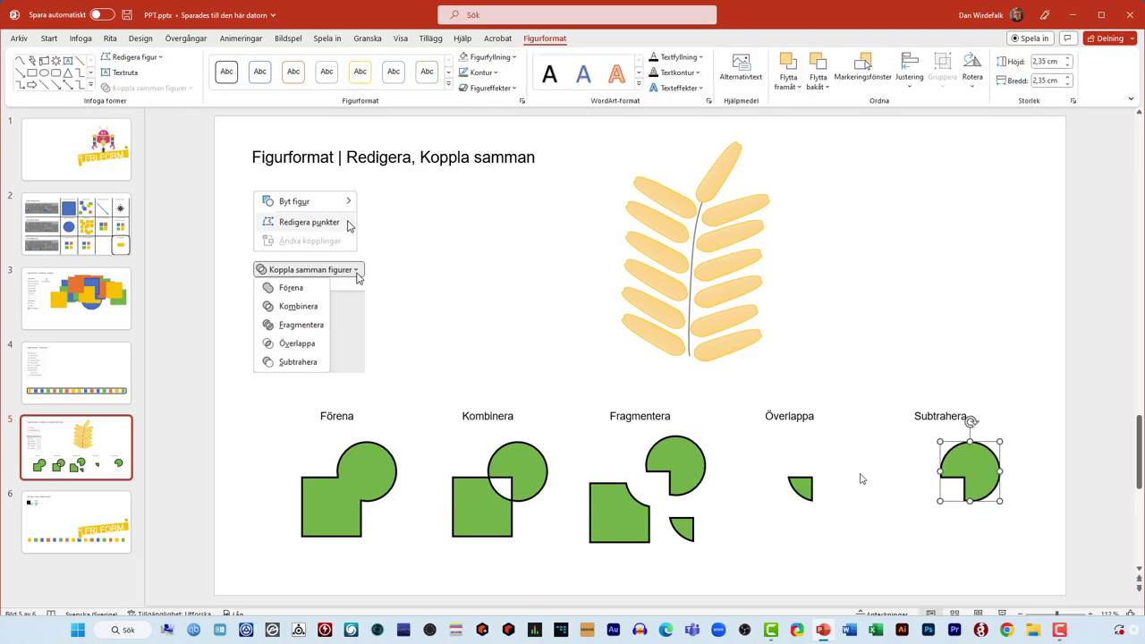
click(905, 527)
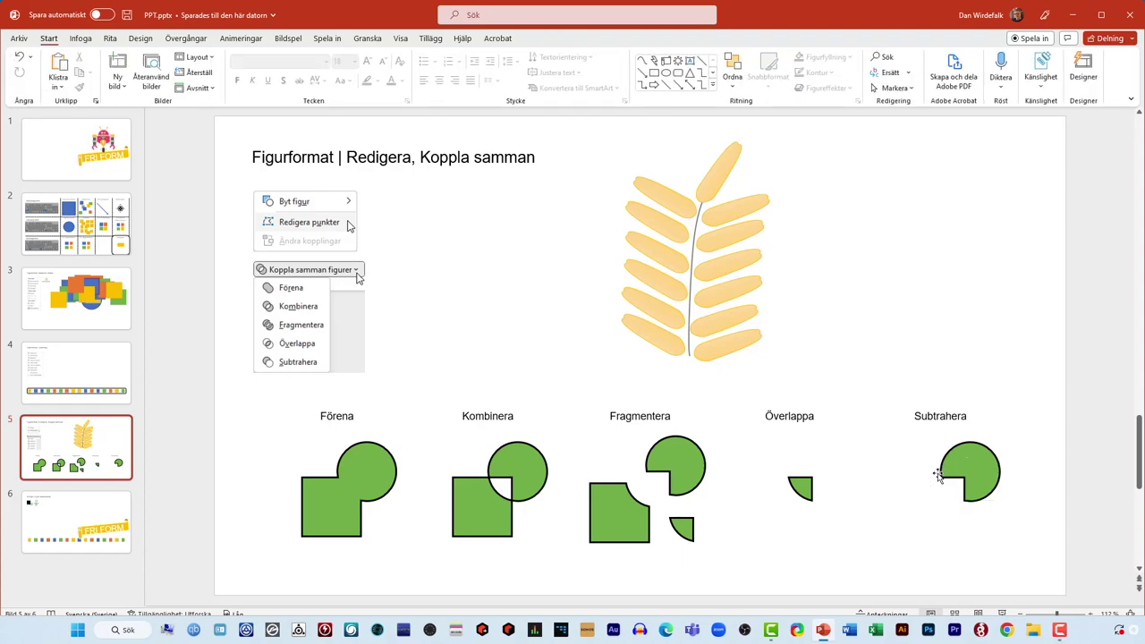
click(985, 471)
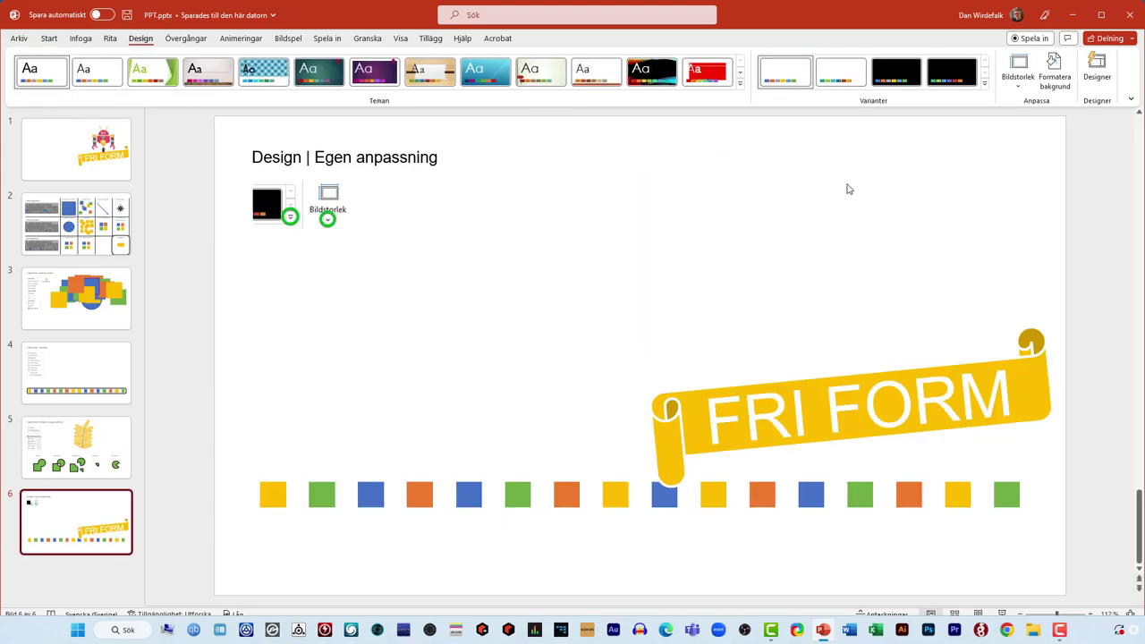
Apply the Papper palette from Design > Varianter > Färger to the whole presentation.
click(985, 85)
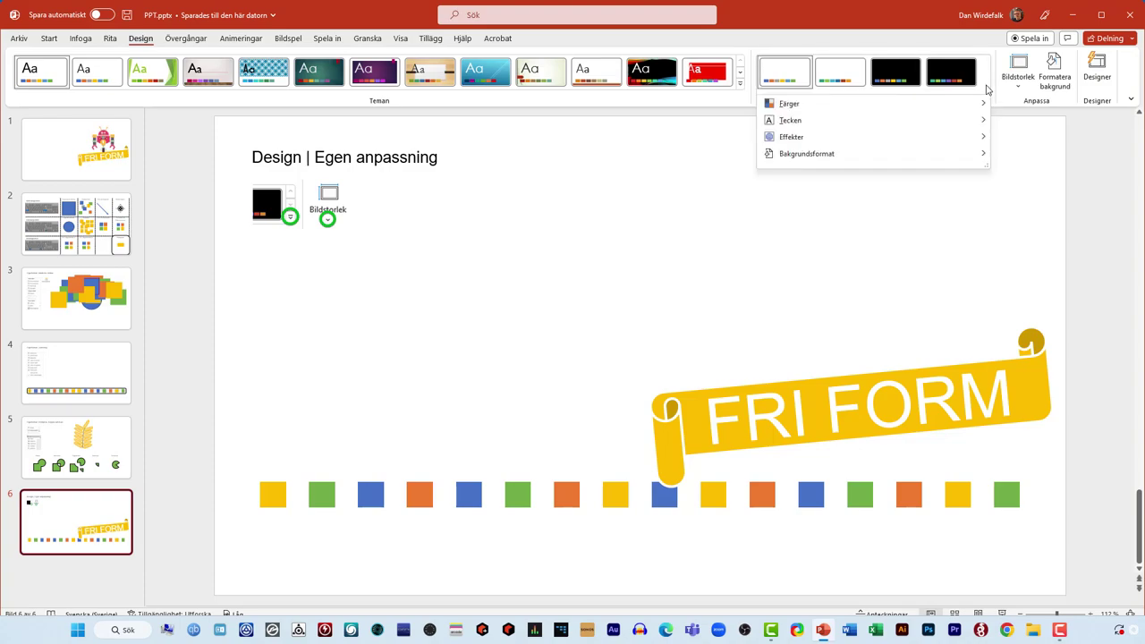
mouse_move(873, 104)
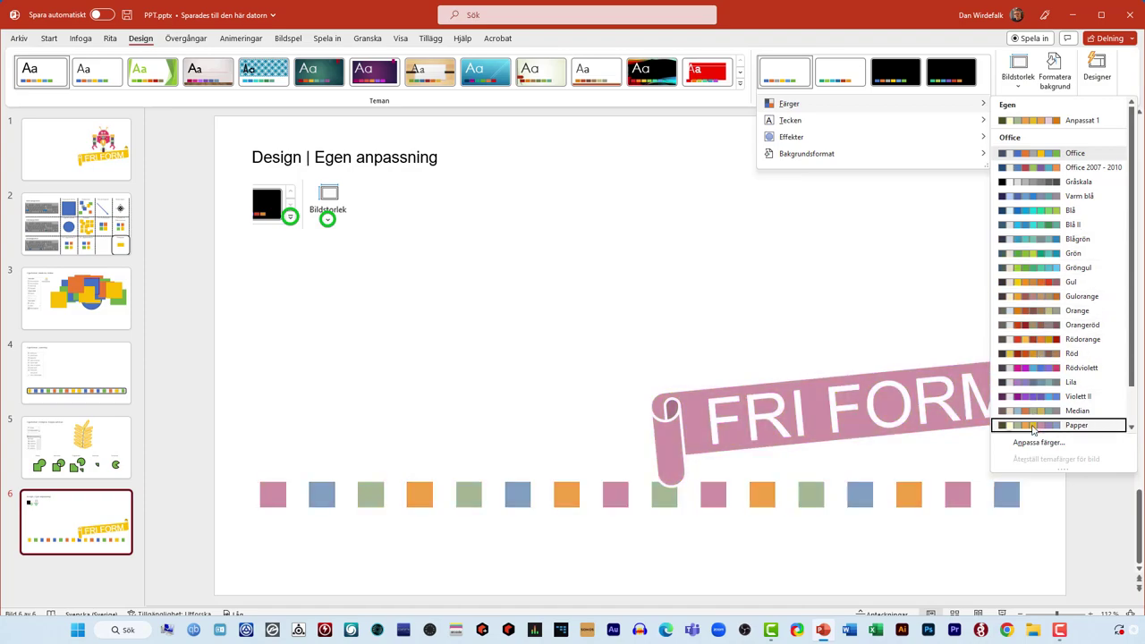
click(1033, 427)
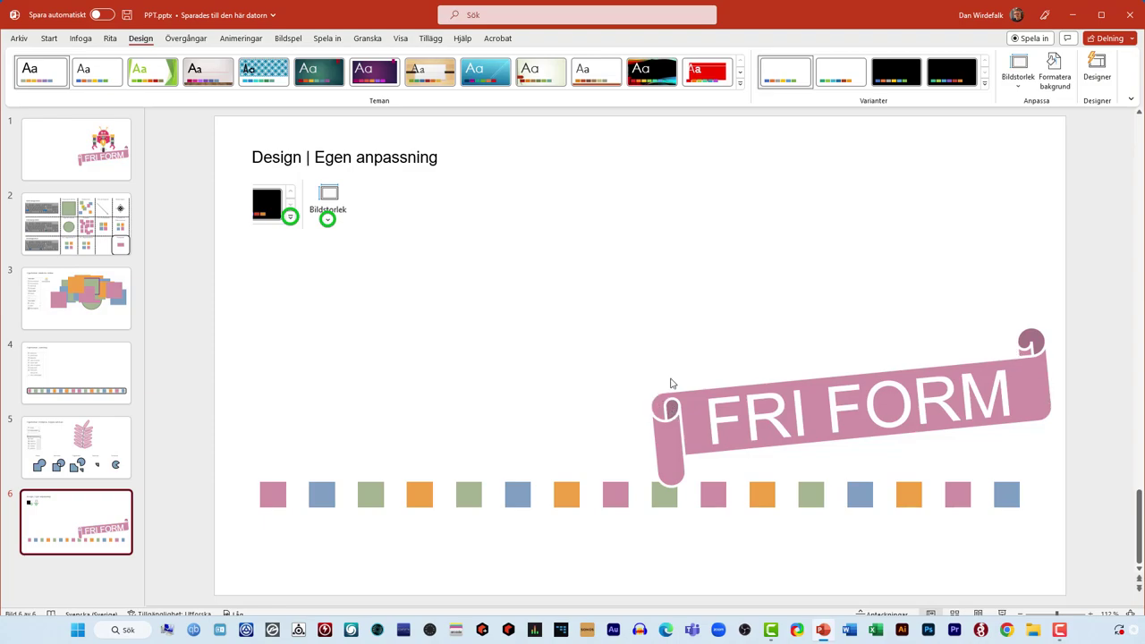
click(985, 83)
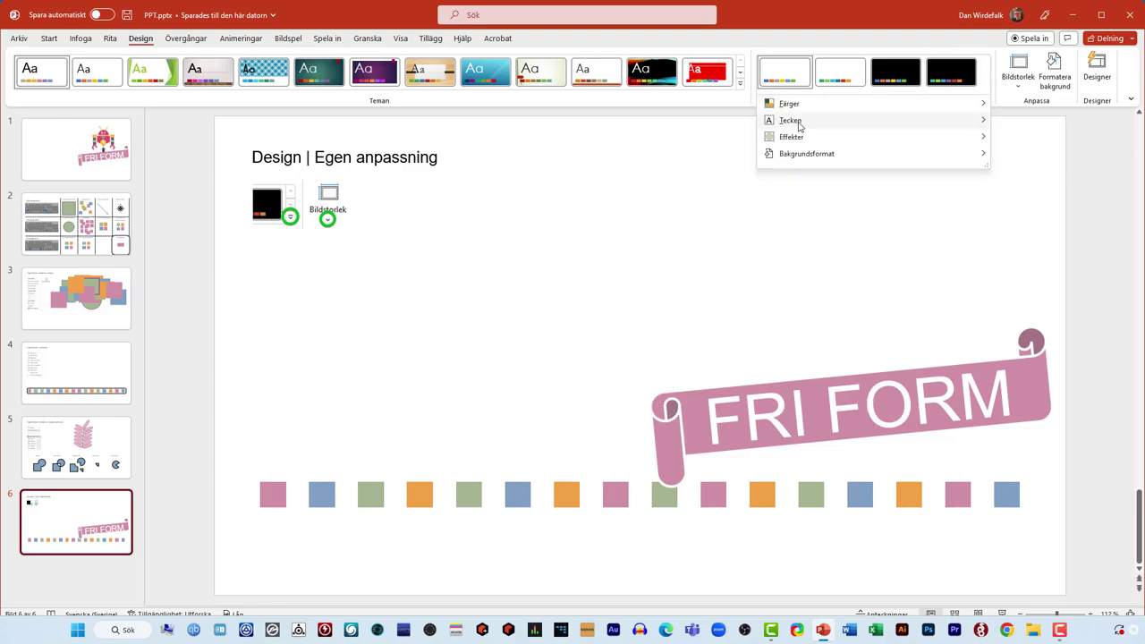
mouse_move(790, 120)
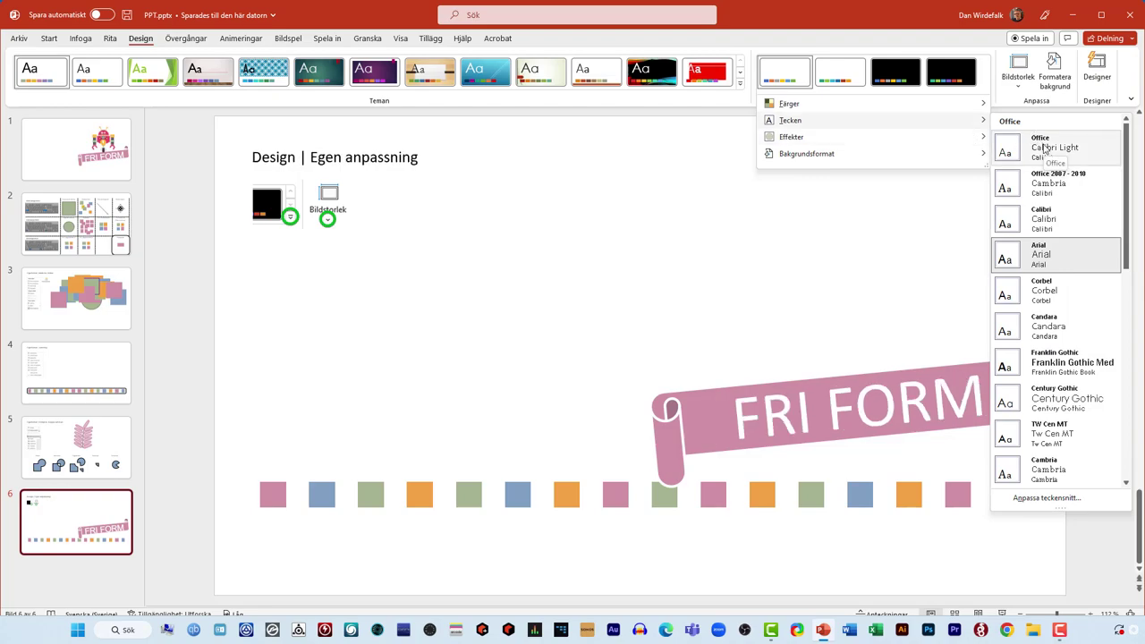
Apply the Office theme fonts and confirm the FRI FORM banner text is now Calibri.
click(1045, 150)
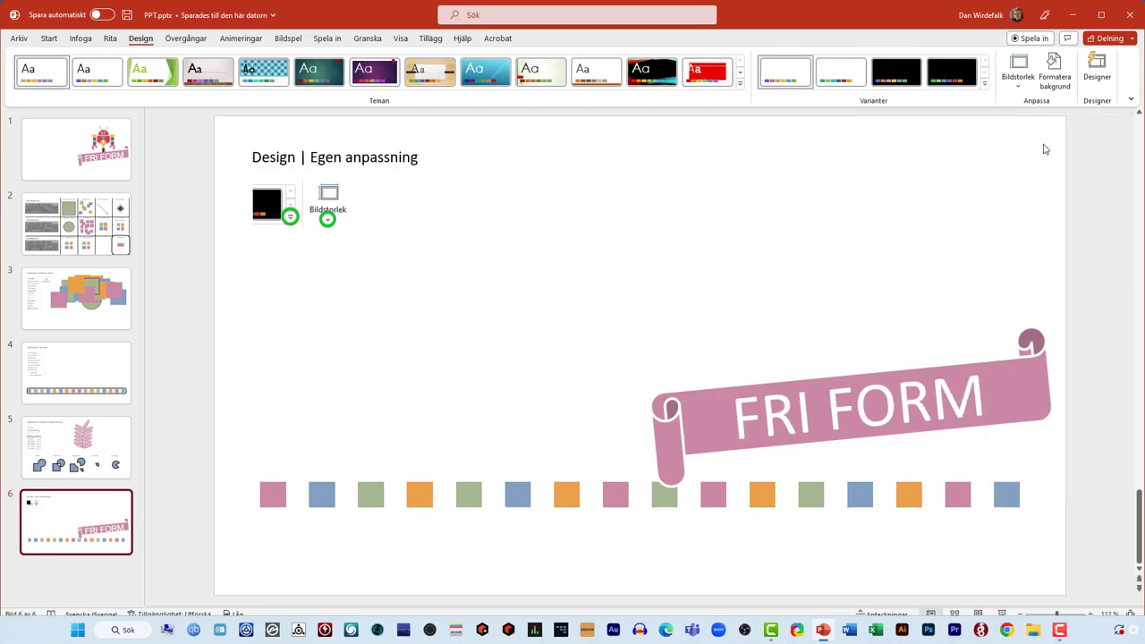
click(767, 419)
key(ctrl+a)
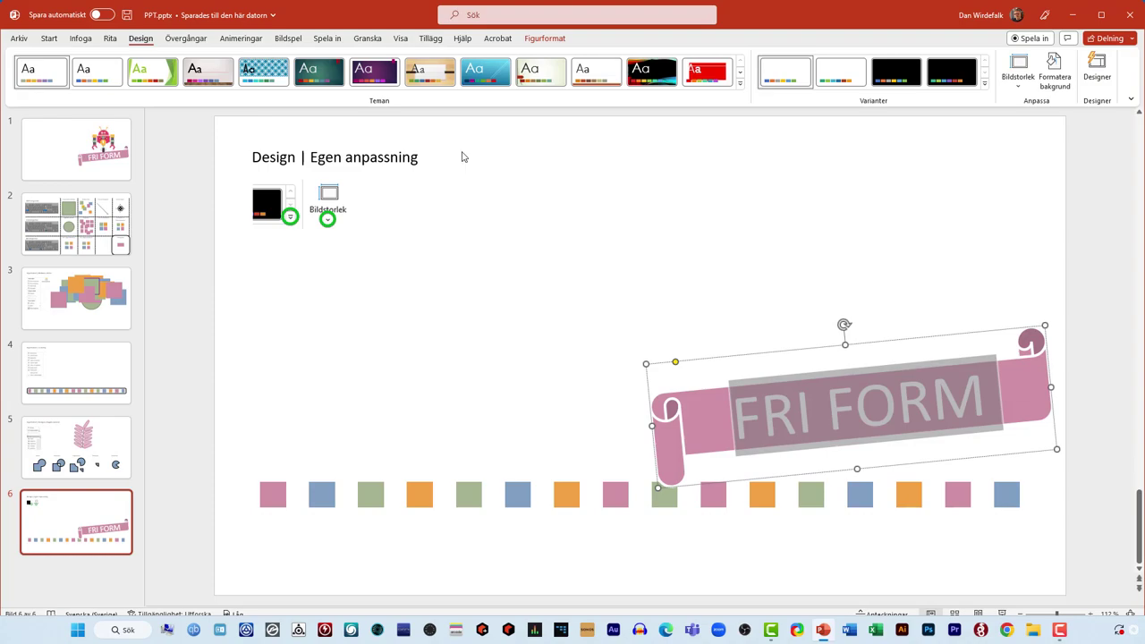
click(48, 38)
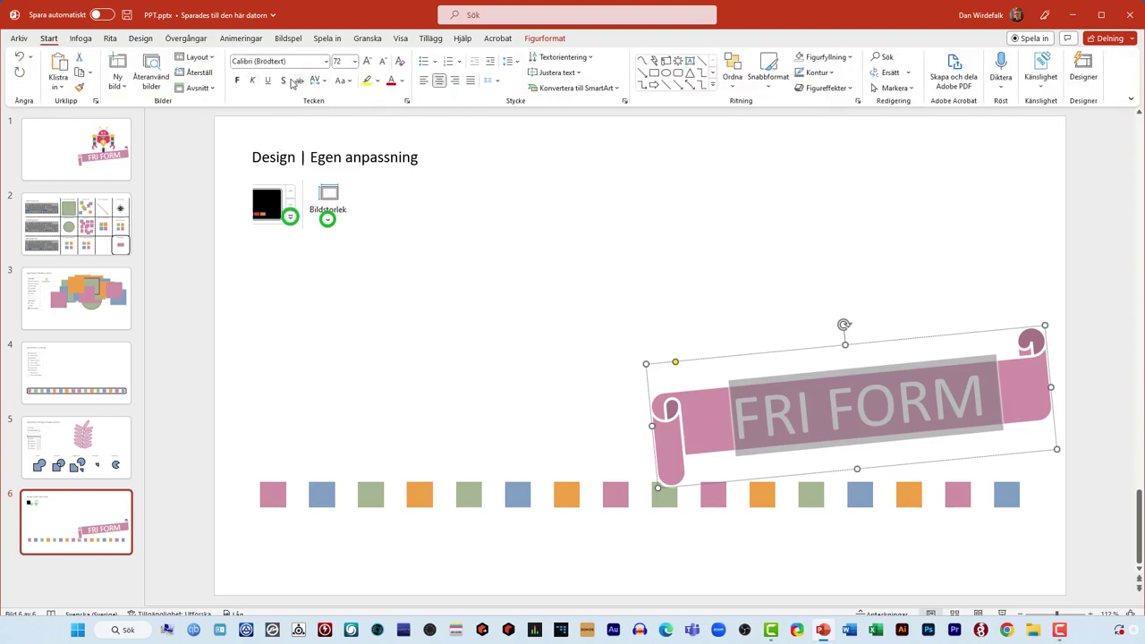
click(143, 38)
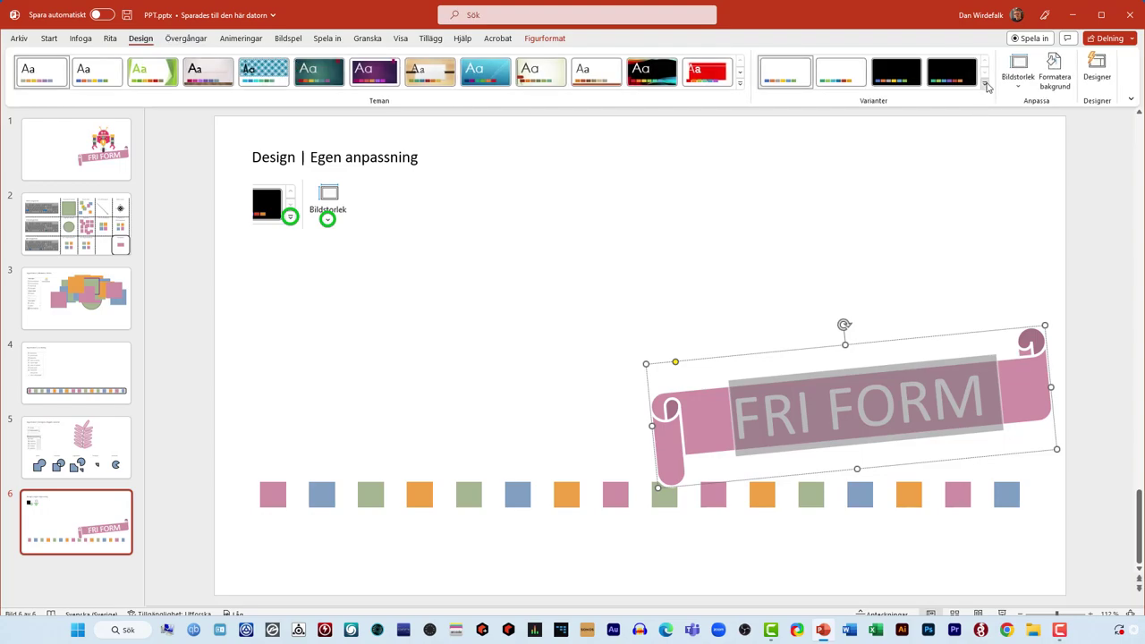
click(985, 83)
mouse_move(790, 120)
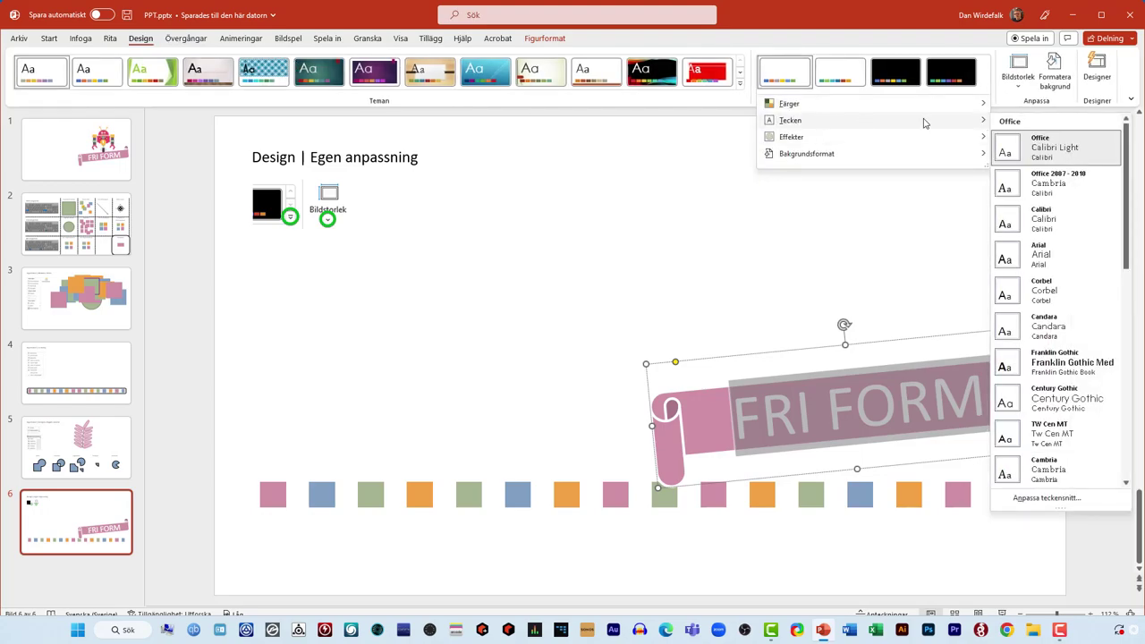
click(993, 84)
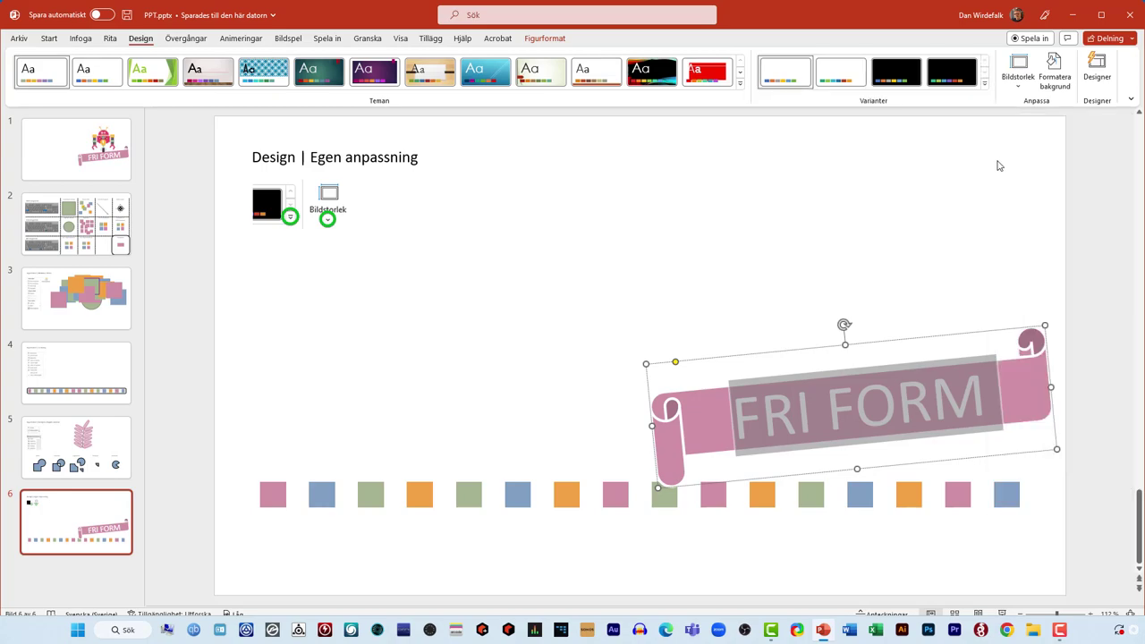
click(997, 164)
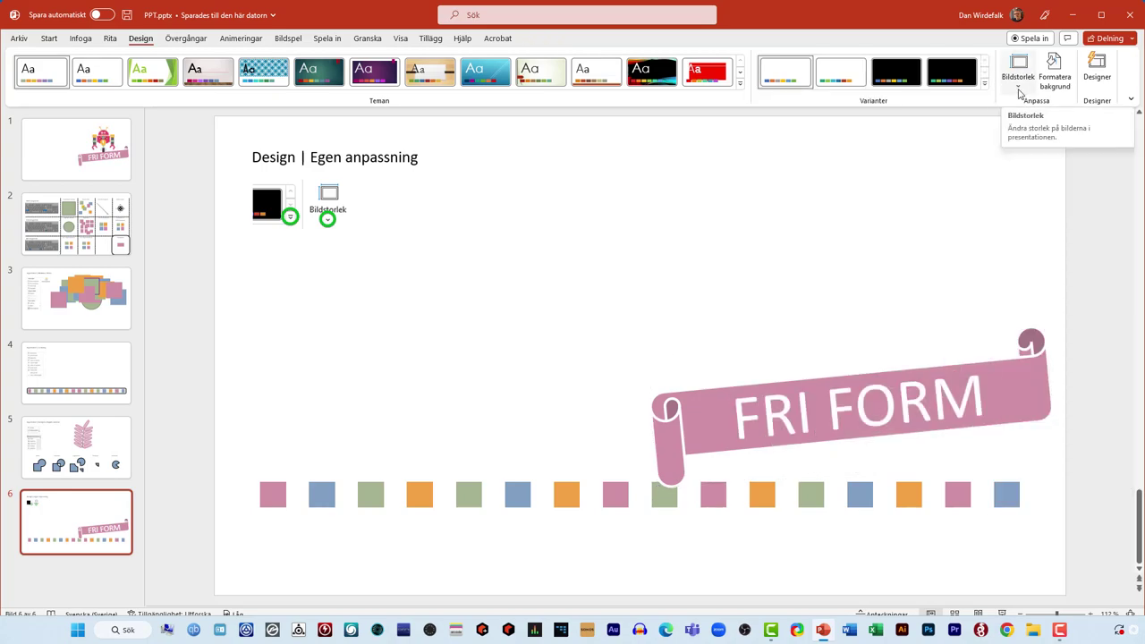
click(1019, 89)
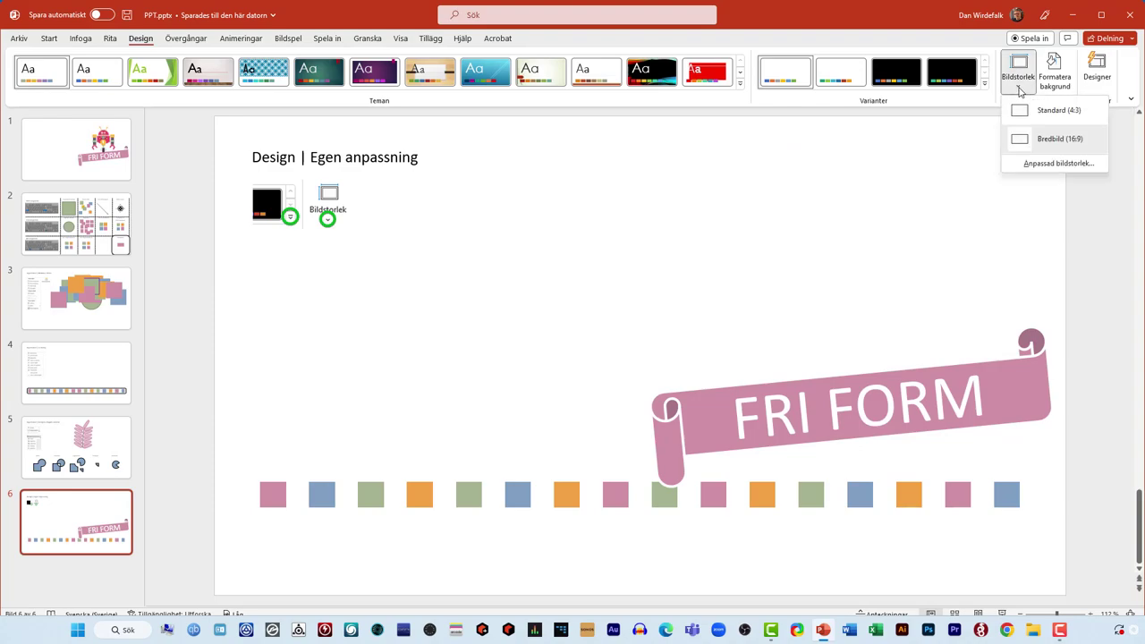
click(1044, 163)
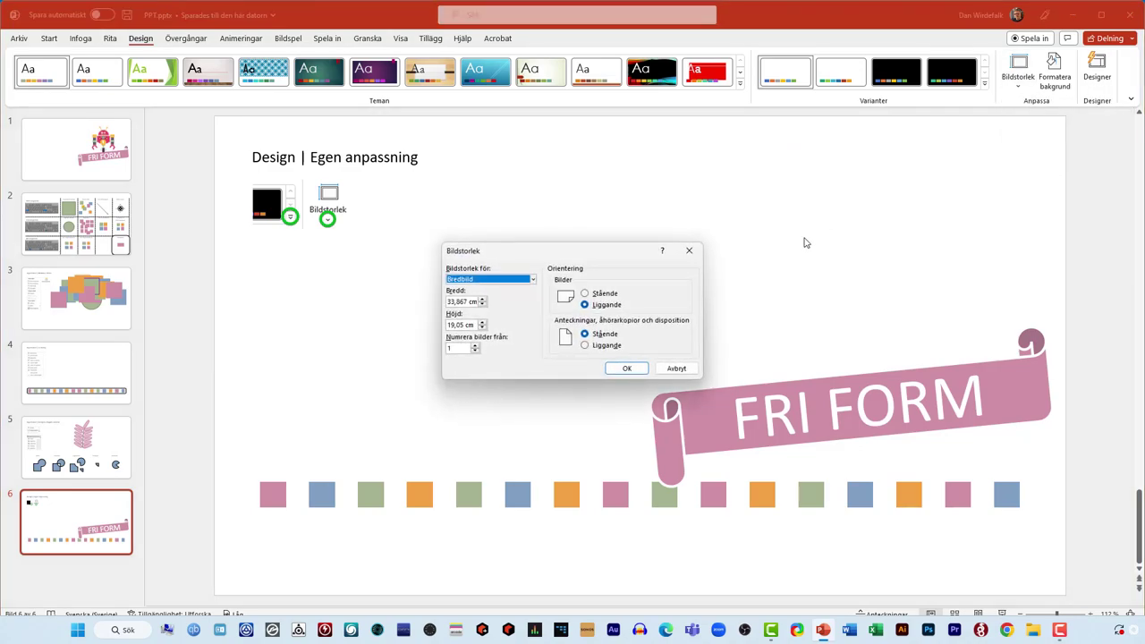
drag(537, 242, 564, 233)
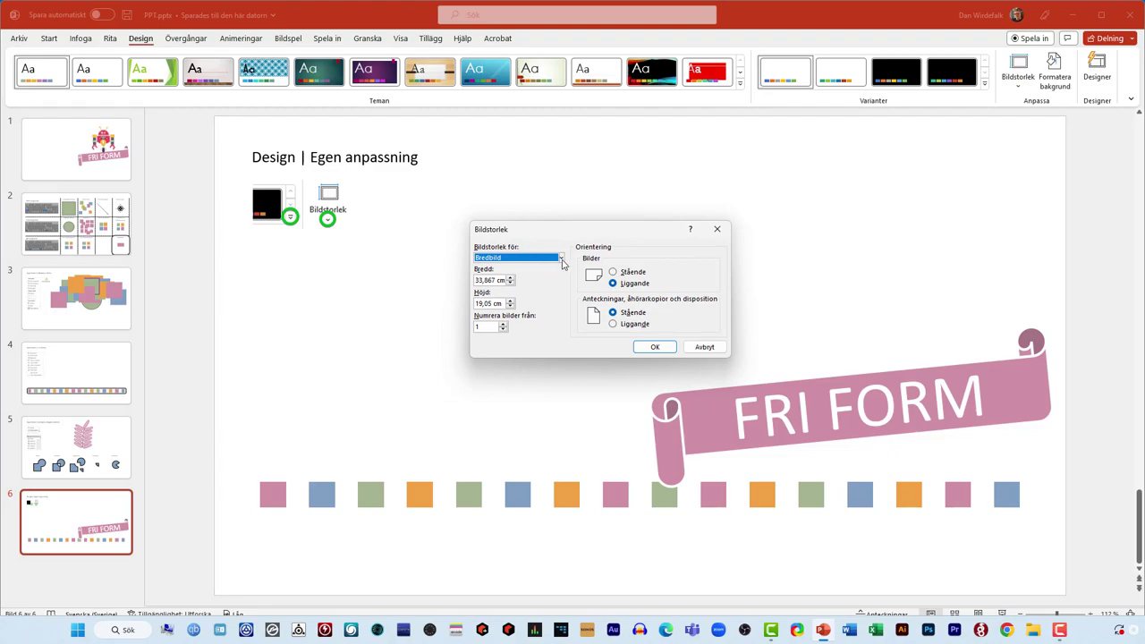
click(561, 259)
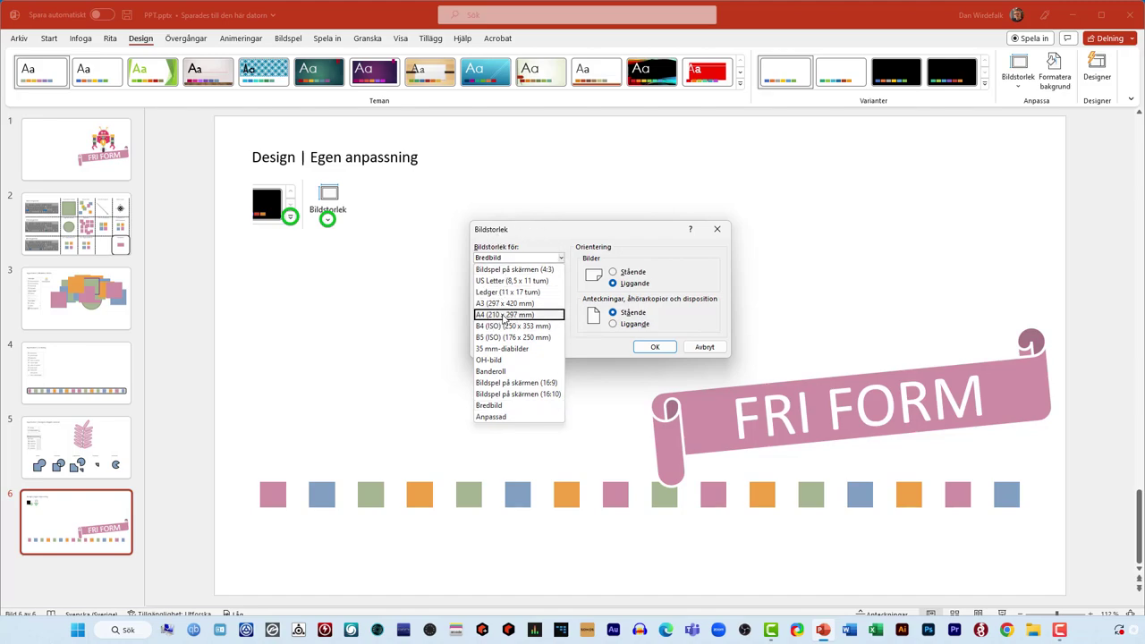
click(504, 315)
click(519, 258)
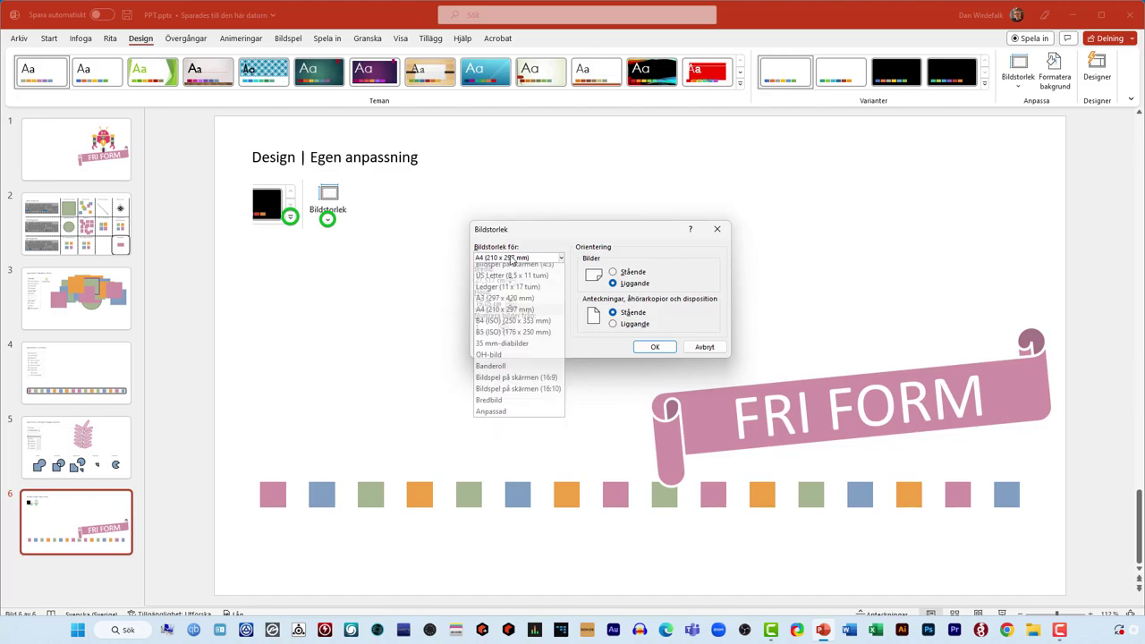
click(490, 303)
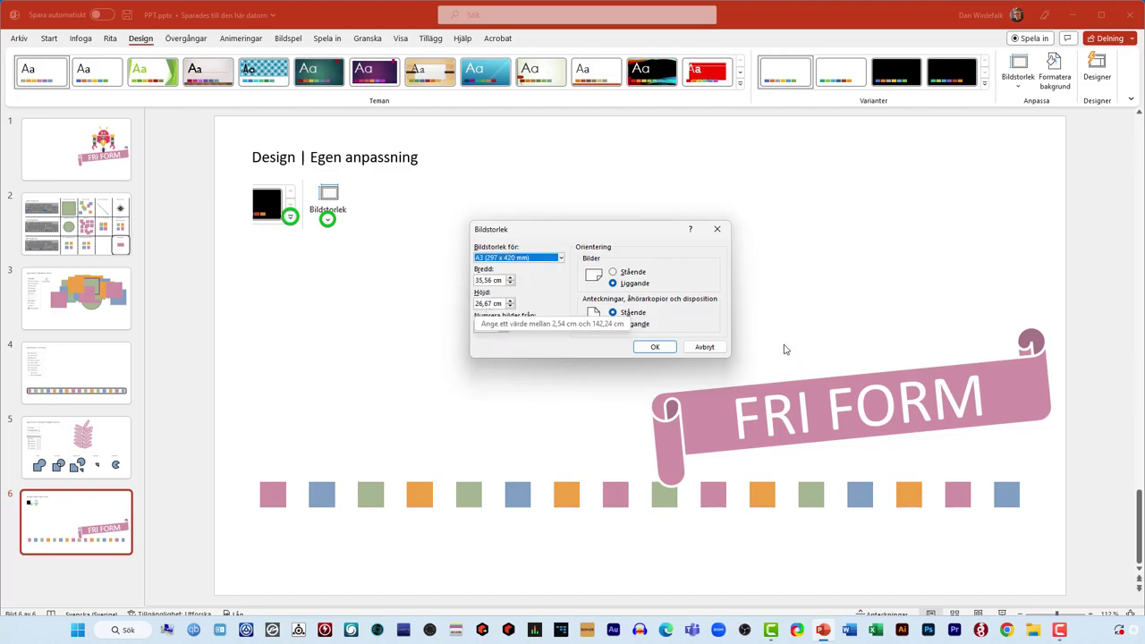